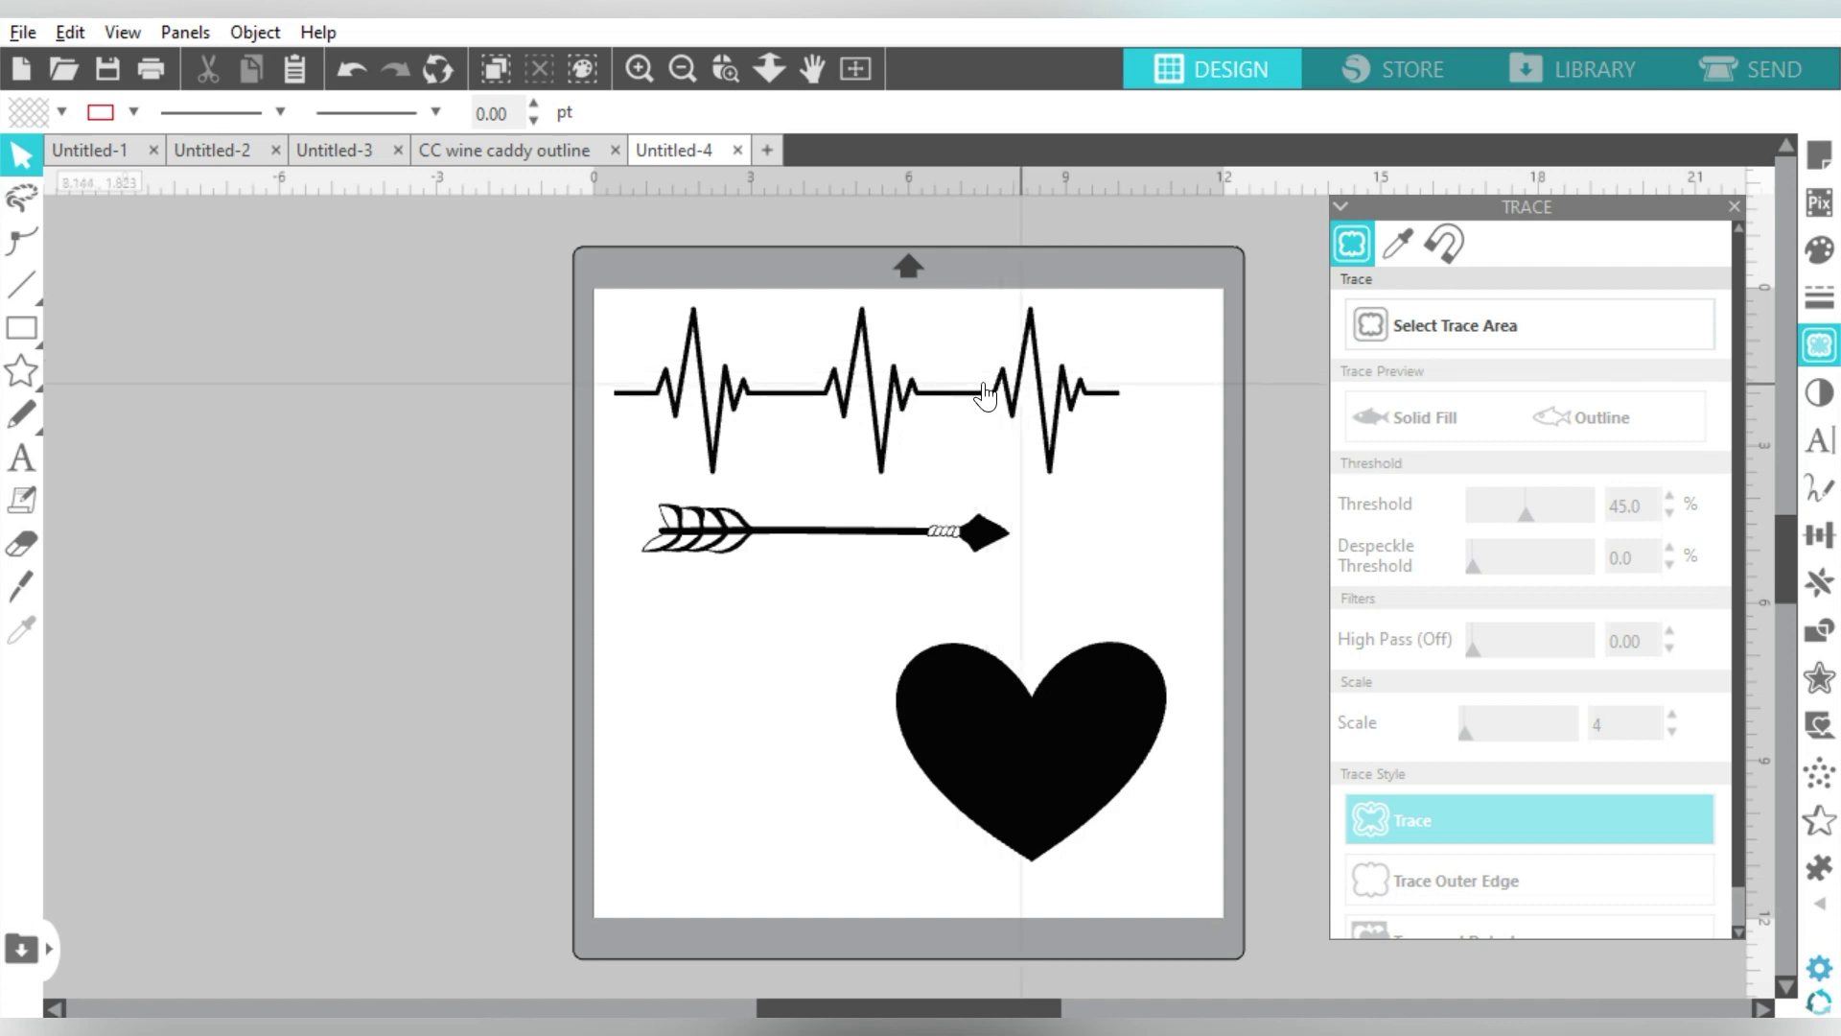
- Add the text "love" beside the mat and enlarge it to about 5.1 in wide
{"action": "left_click", "coordinate": [21, 457]}
{"action": "left_click", "coordinate": [168, 530]}
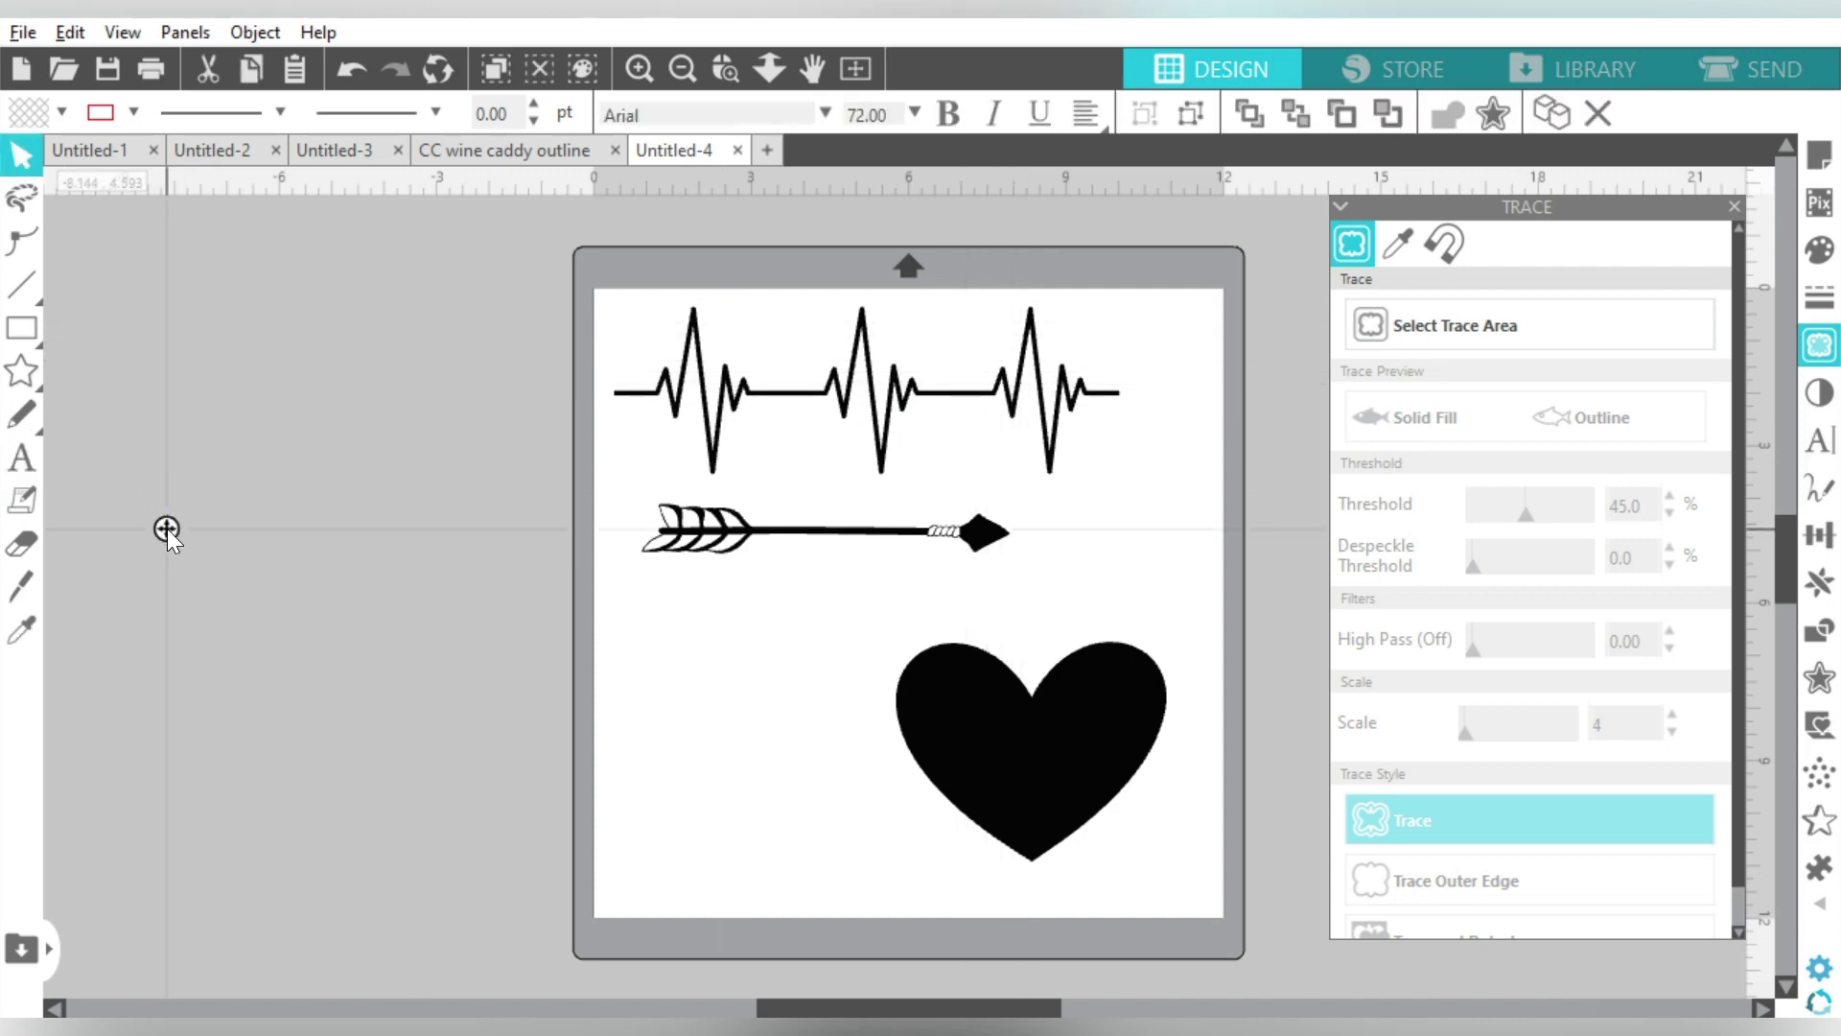
{"action": "type", "text": "love"}
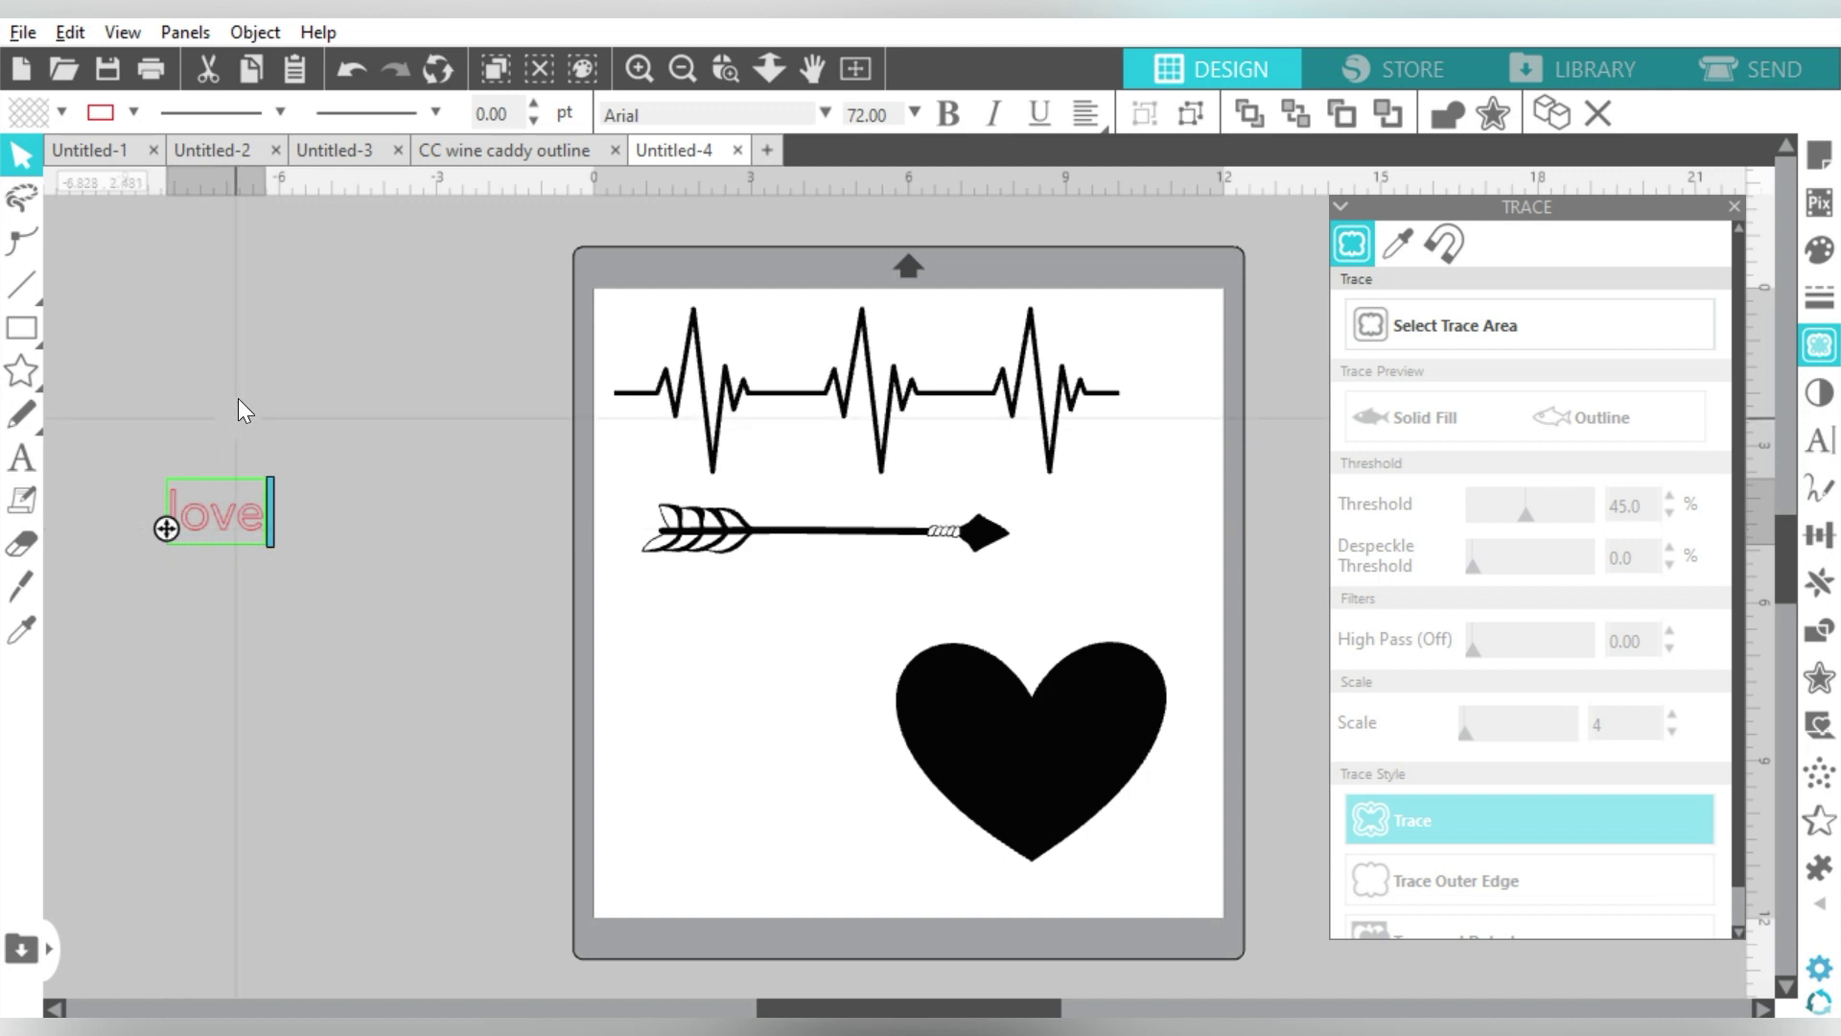
{"action": "key", "text": "Escape"}
{"action": "left_click_drag", "start_coordinate": [274, 545], "coordinate": [446, 671]}
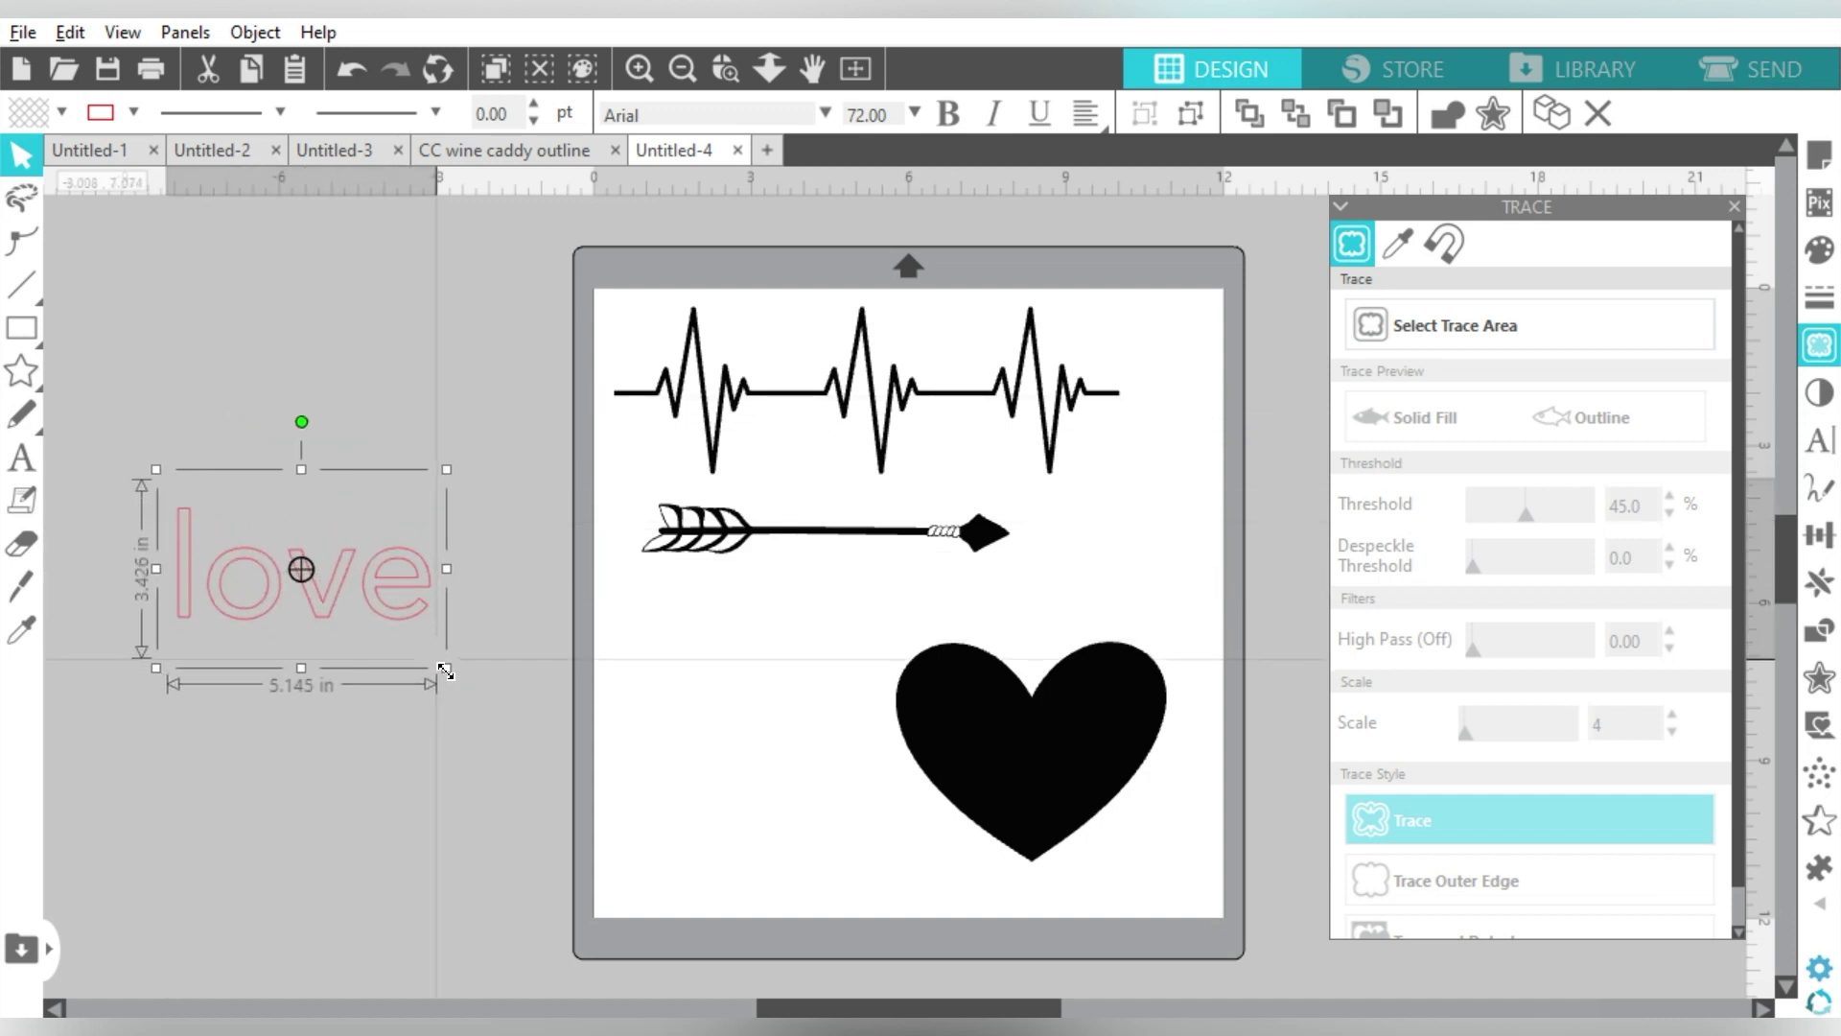
- Fill the word "love" with black, set its line colour to transparent and move it up beside the mat
{"action": "left_click", "coordinate": [61, 110]}
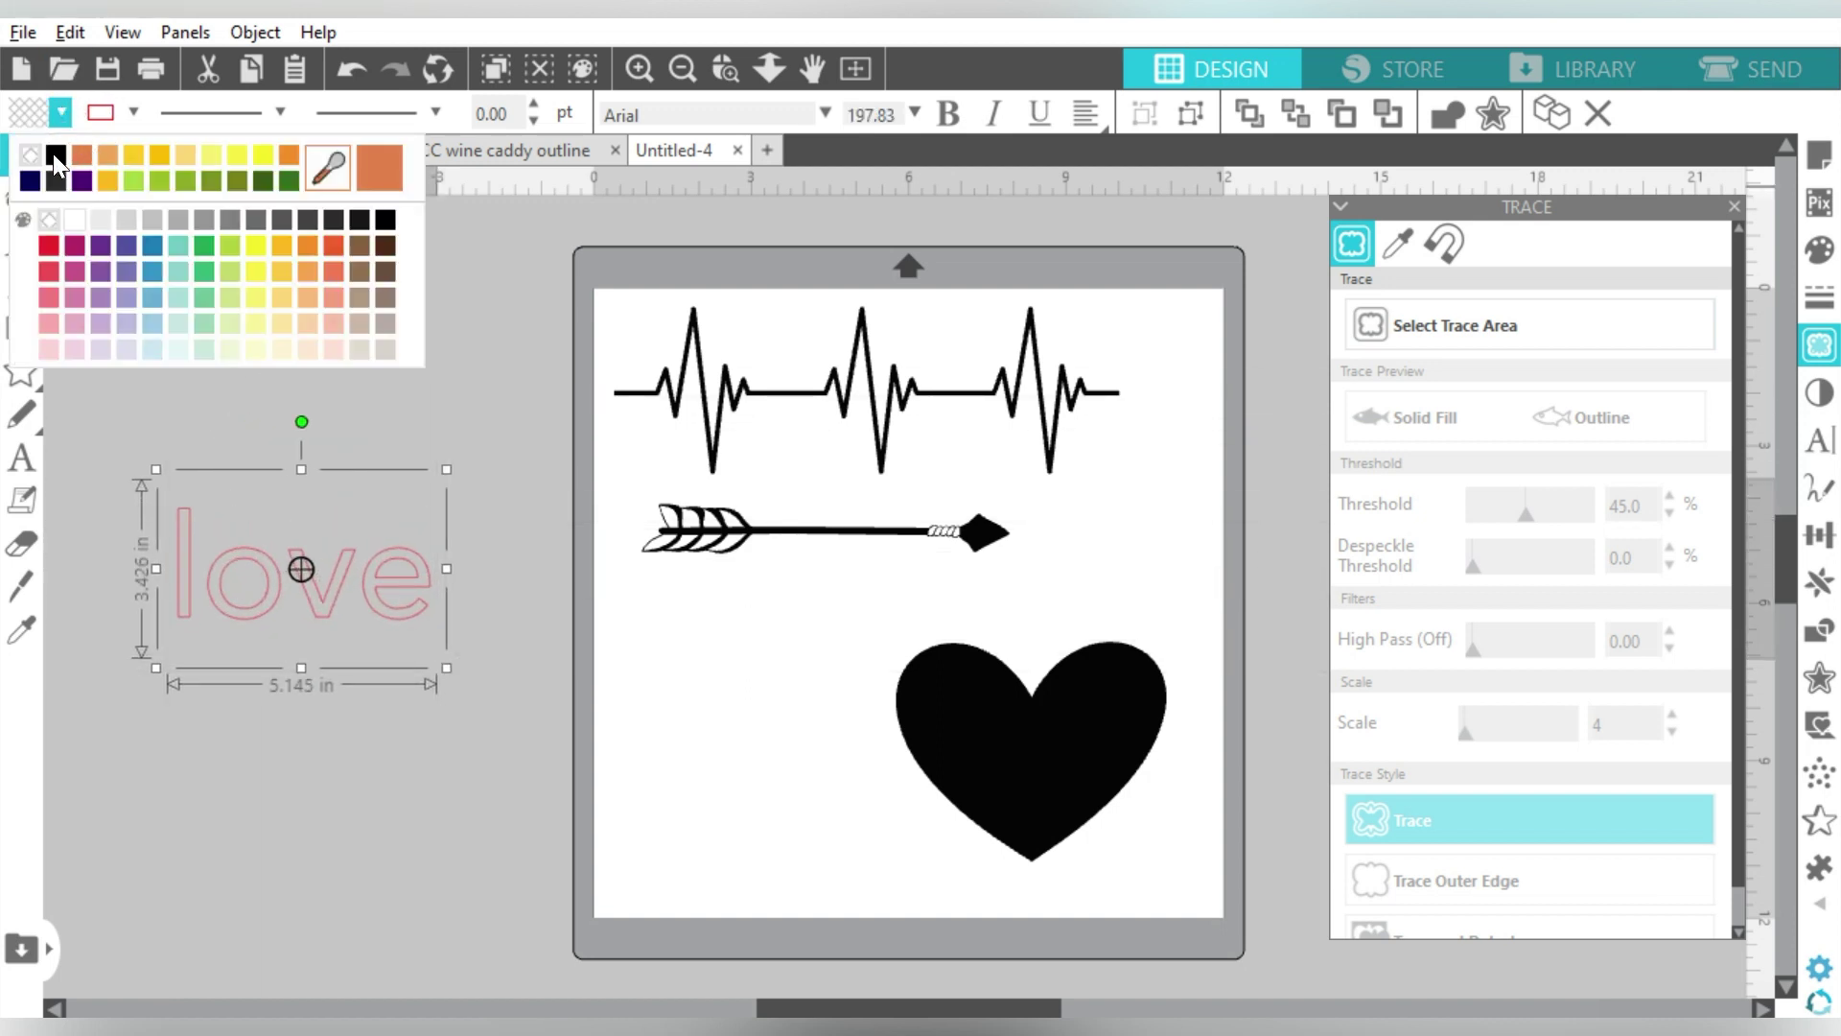
{"action": "left_click", "coordinate": [55, 155]}
{"action": "left_click", "coordinate": [134, 112]}
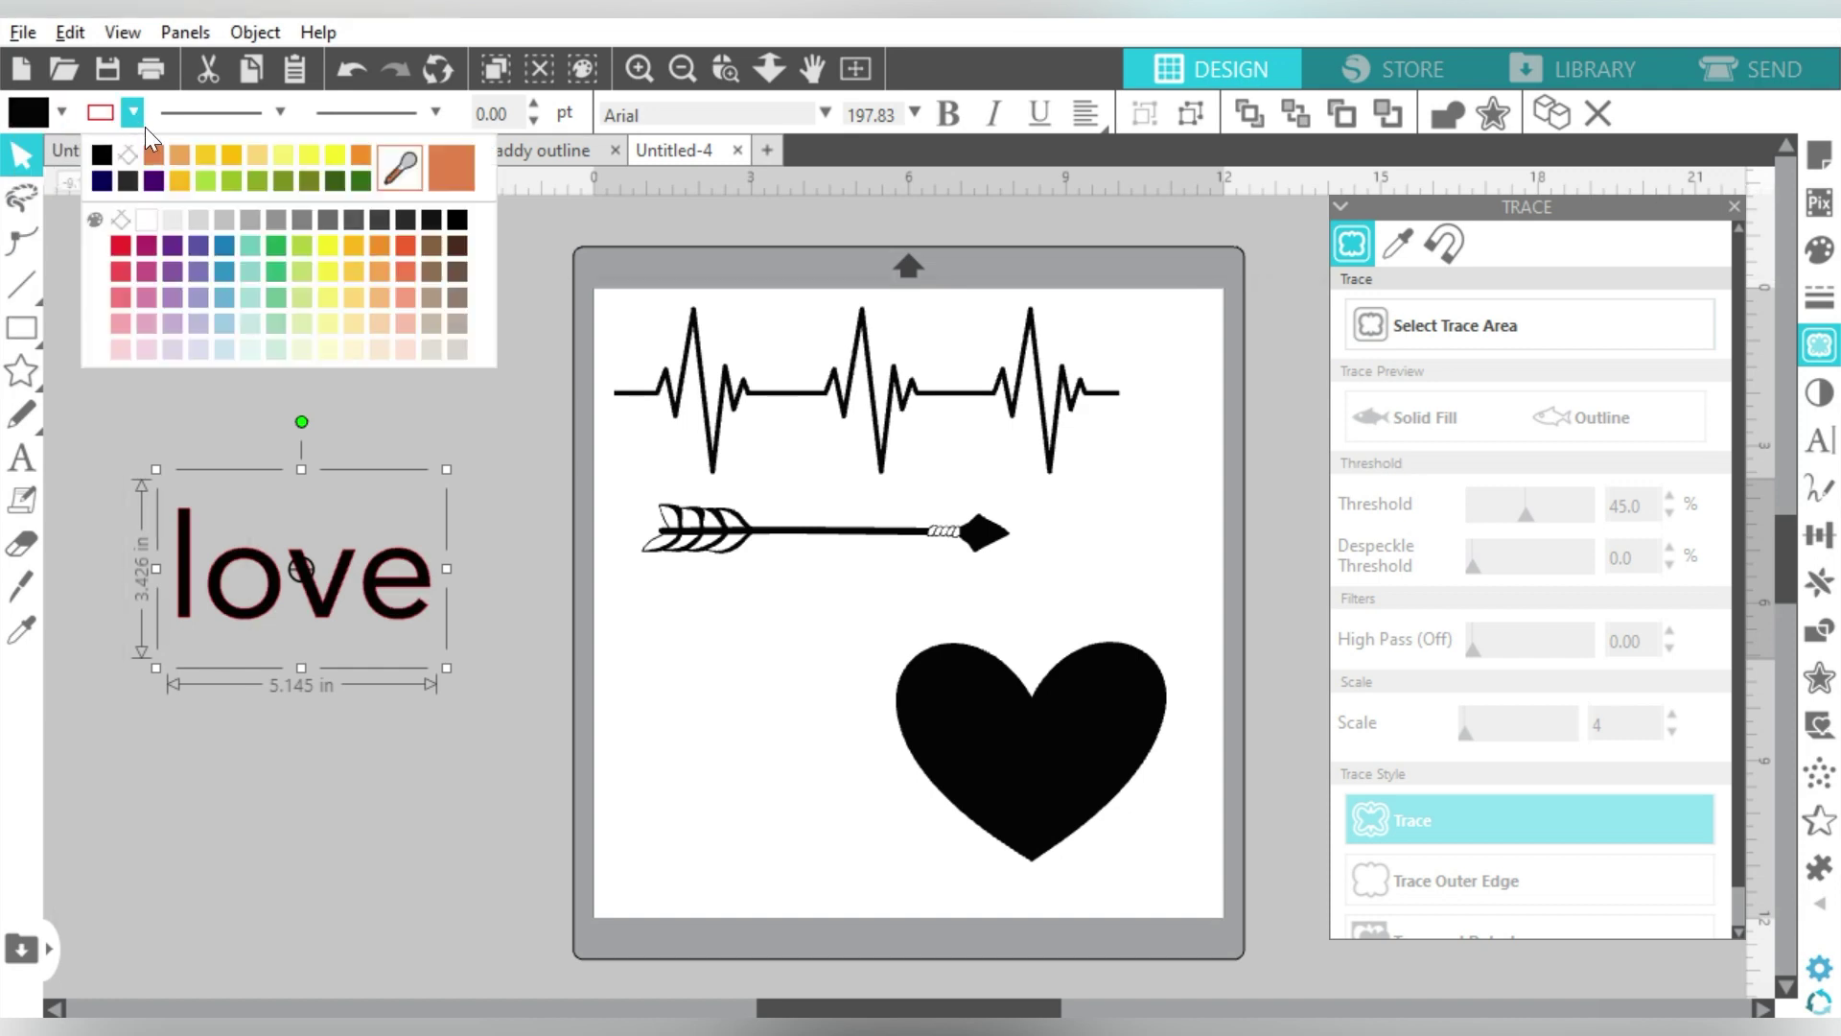
{"action": "left_click", "coordinate": [130, 154]}
{"action": "left_click_drag", "start_coordinate": [329, 605], "coordinate": [400, 451]}
- Try several script fonts on the word, including Medharetta Script and Lovely Buttering Script
{"action": "left_click", "coordinate": [1820, 444]}
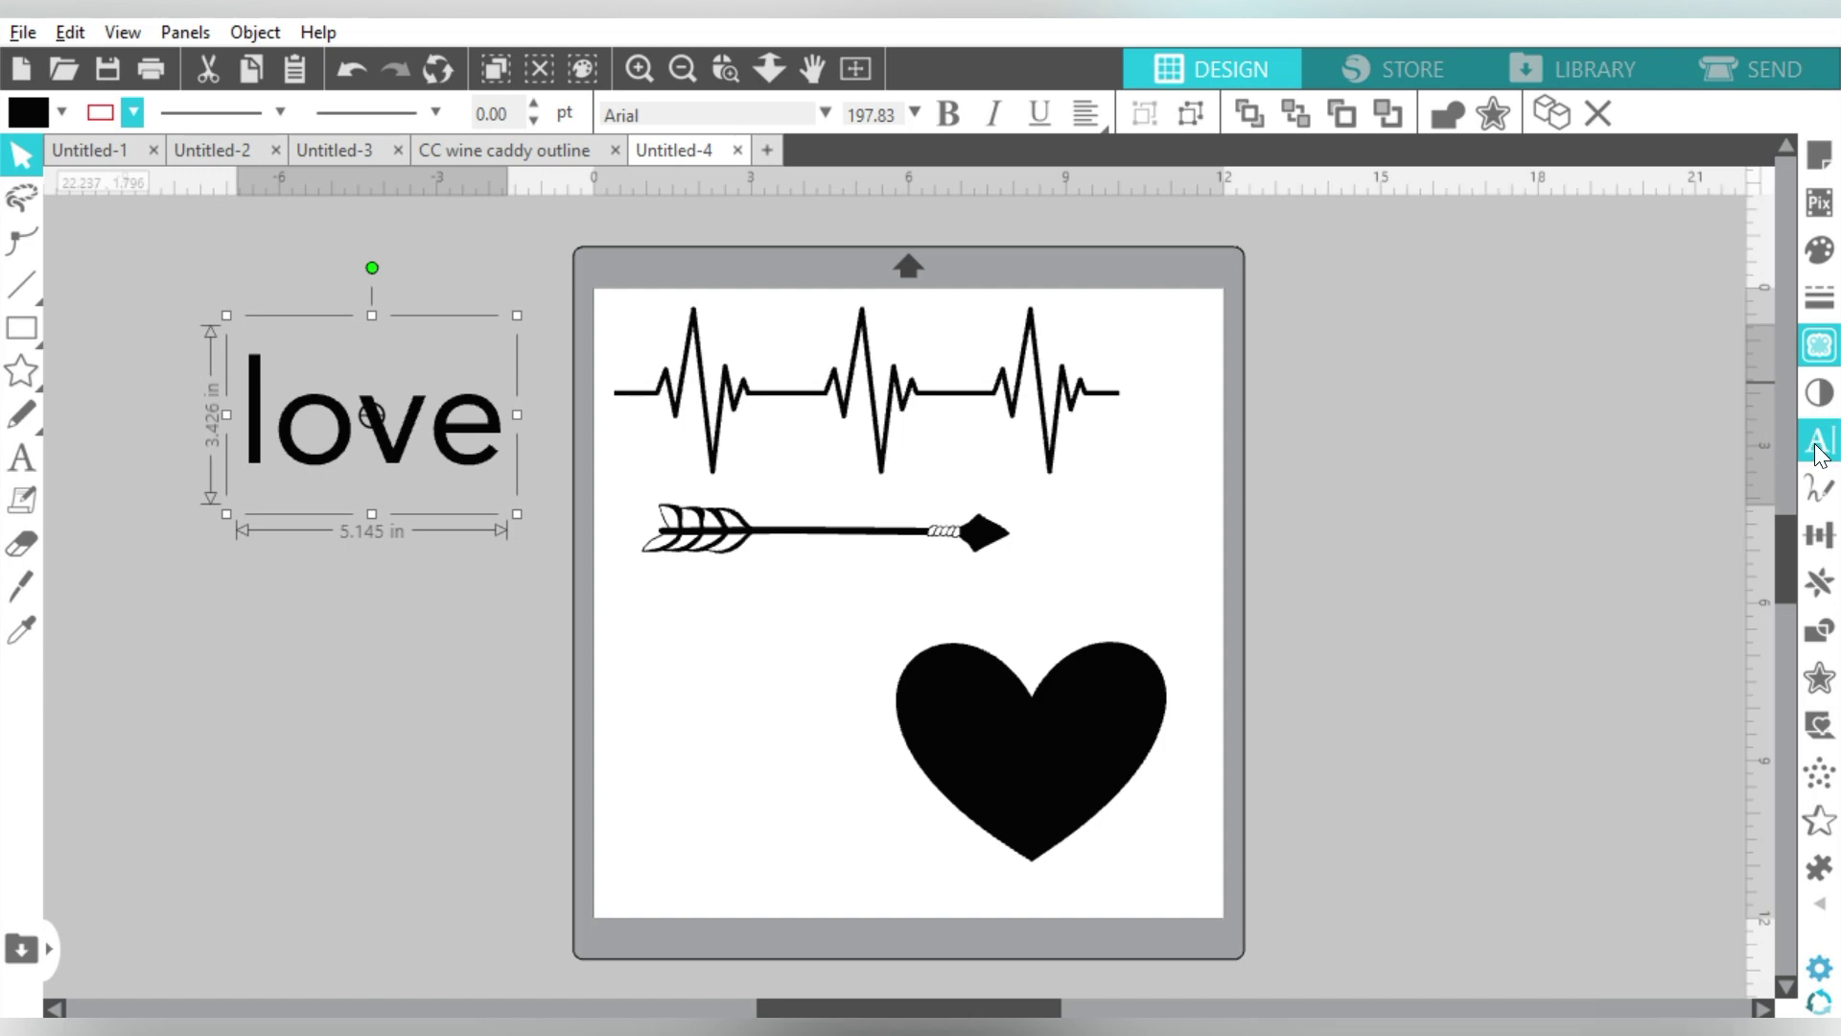
{"action": "left_click", "coordinate": [1490, 357]}
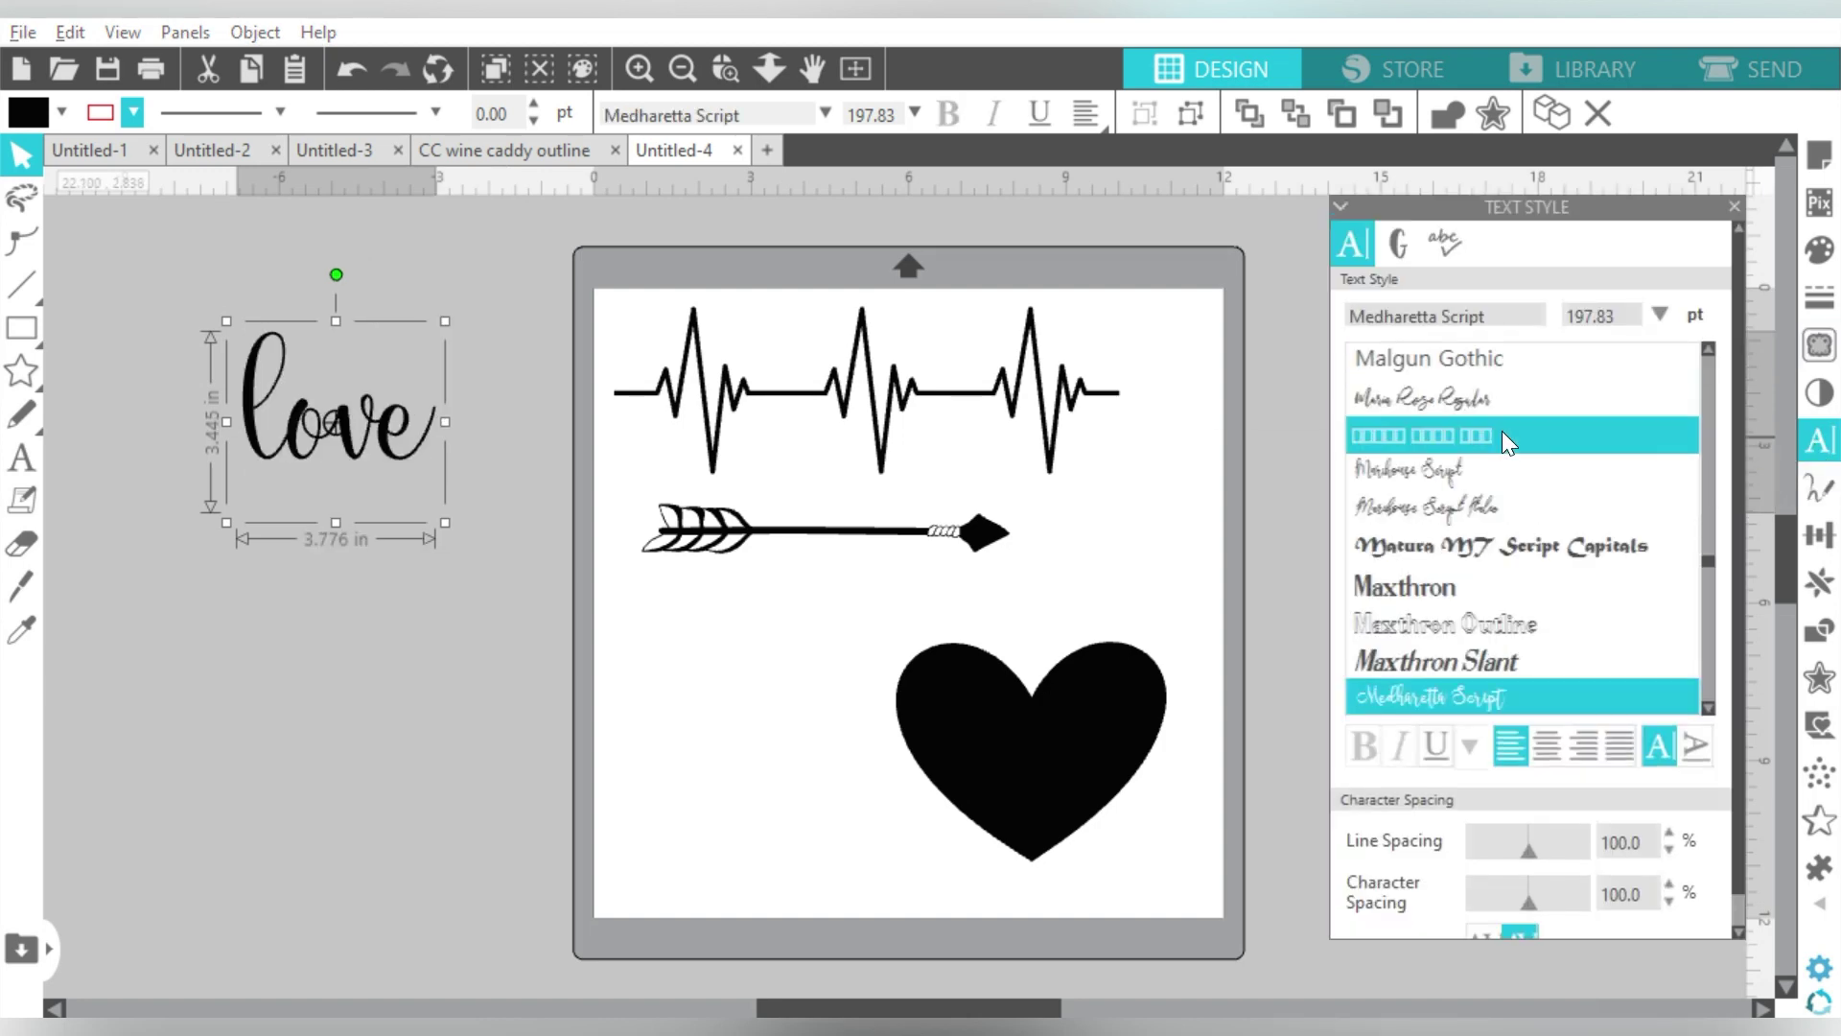
{"action": "left_click", "coordinate": [1705, 374]}
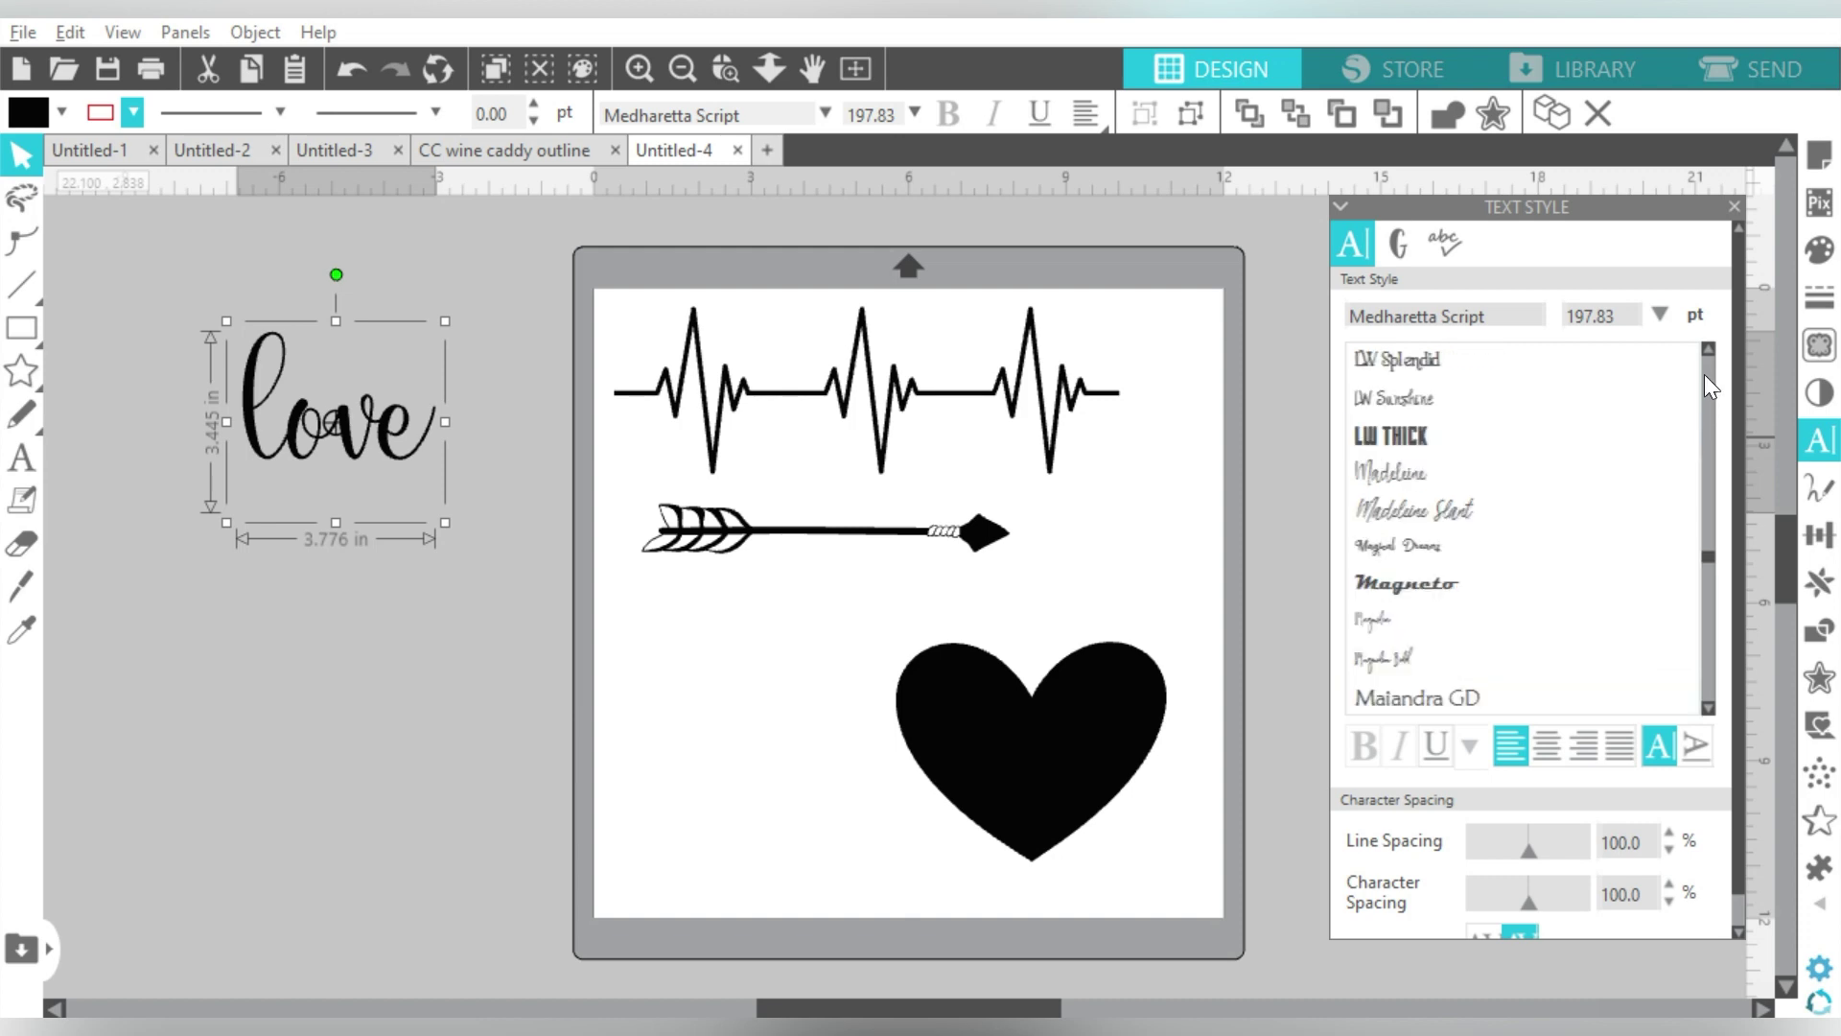
{"action": "left_click", "coordinate": [1534, 472]}
{"action": "left_click", "coordinate": [1706, 372]}
{"action": "left_click", "coordinate": [1706, 374]}
{"action": "left_click", "coordinate": [1683, 398]}
{"action": "left_click", "coordinate": [1710, 389]}
{"action": "left_click", "coordinate": [1710, 389]}
{"action": "left_click", "coordinate": [1710, 390]}
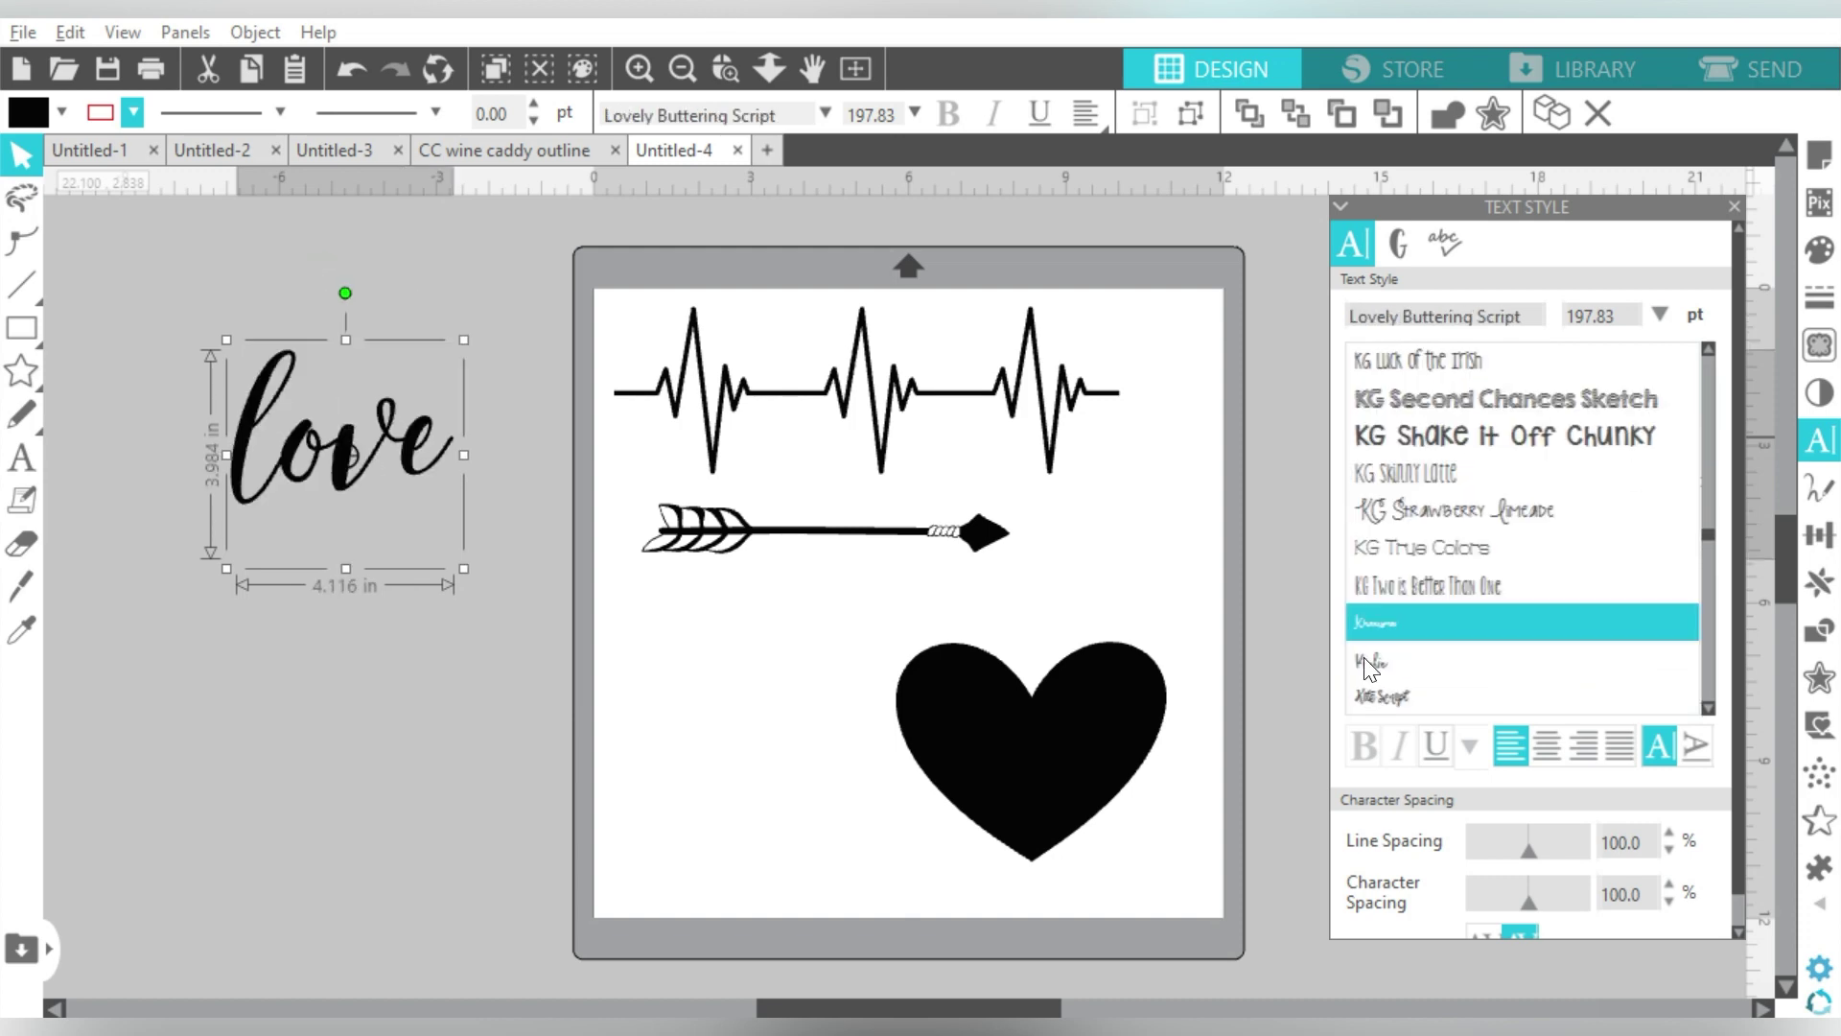
{"action": "left_click", "coordinate": [1396, 659]}
{"action": "left_click", "coordinate": [1710, 386]}
{"action": "left_click", "coordinate": [1492, 440]}
- Set the font of the word "love" to Hello Wedding
{"action": "left_click", "coordinate": [1711, 378]}
{"action": "left_click", "coordinate": [1709, 381]}
{"action": "left_click", "coordinate": [1707, 383]}
{"action": "left_click", "coordinate": [1707, 383]}
{"action": "left_click", "coordinate": [1462, 437]}
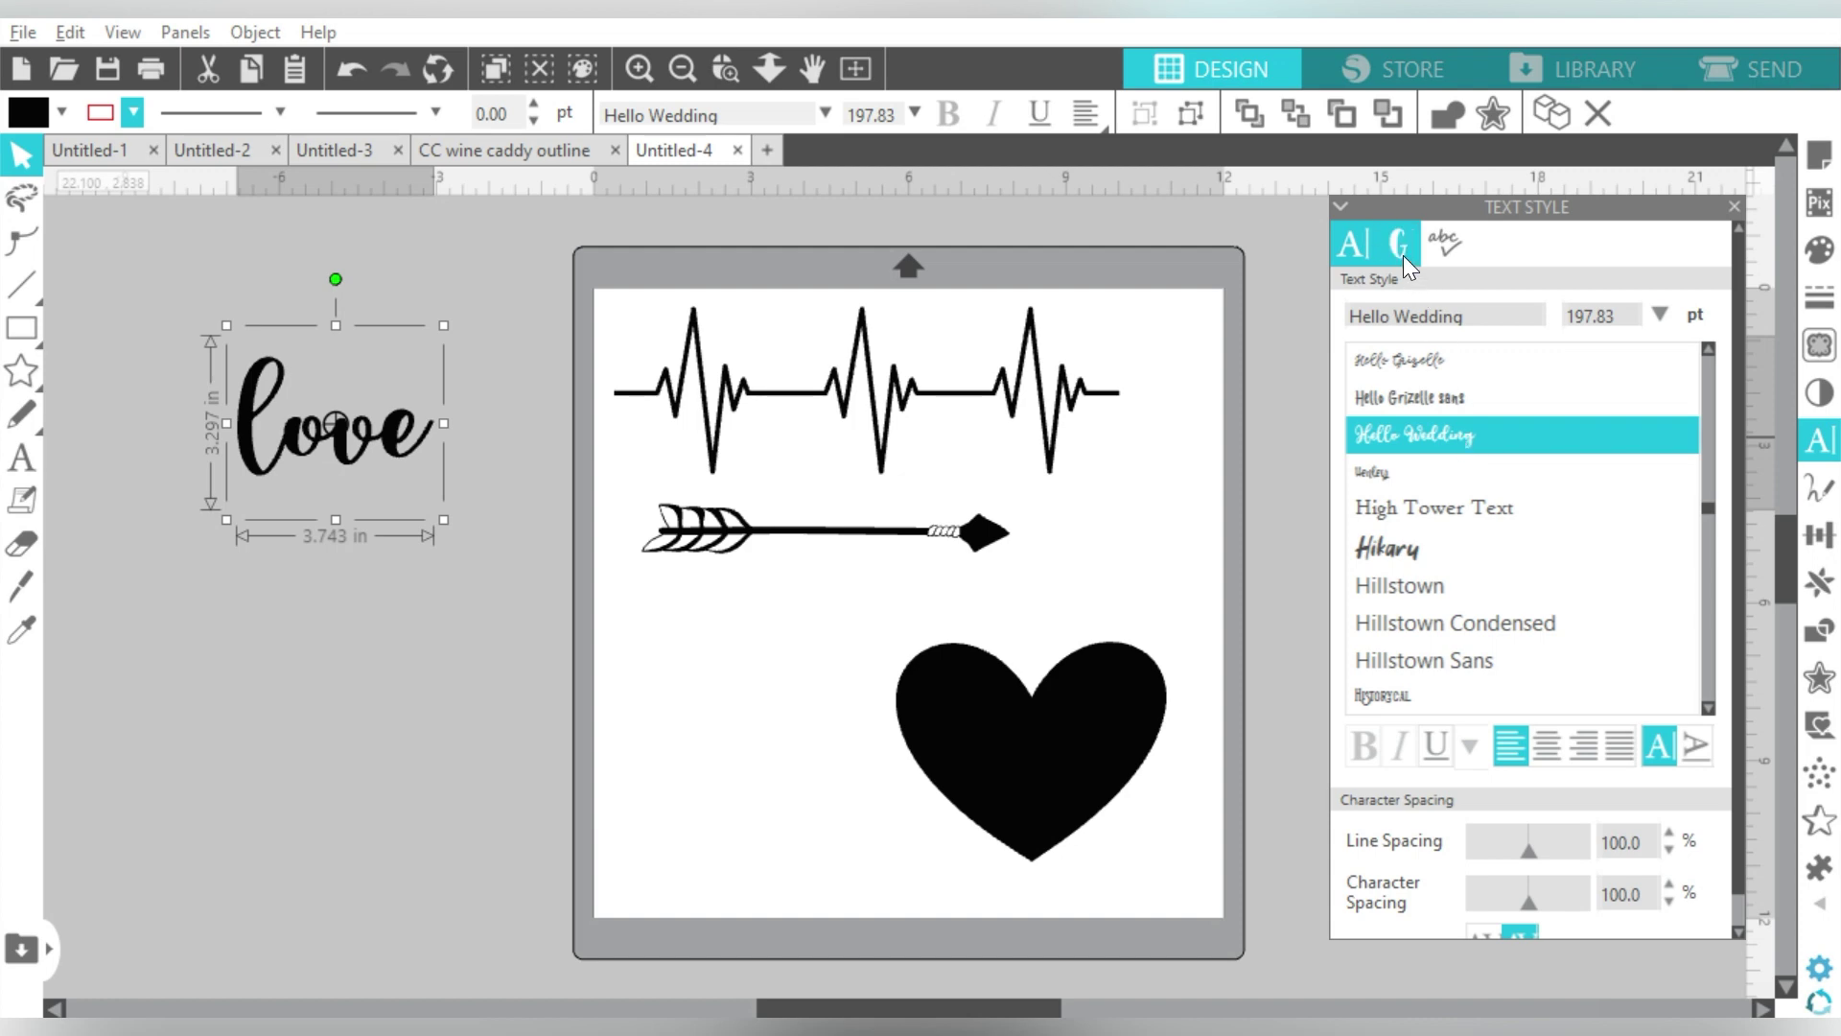
{"action": "left_click", "coordinate": [481, 318]}
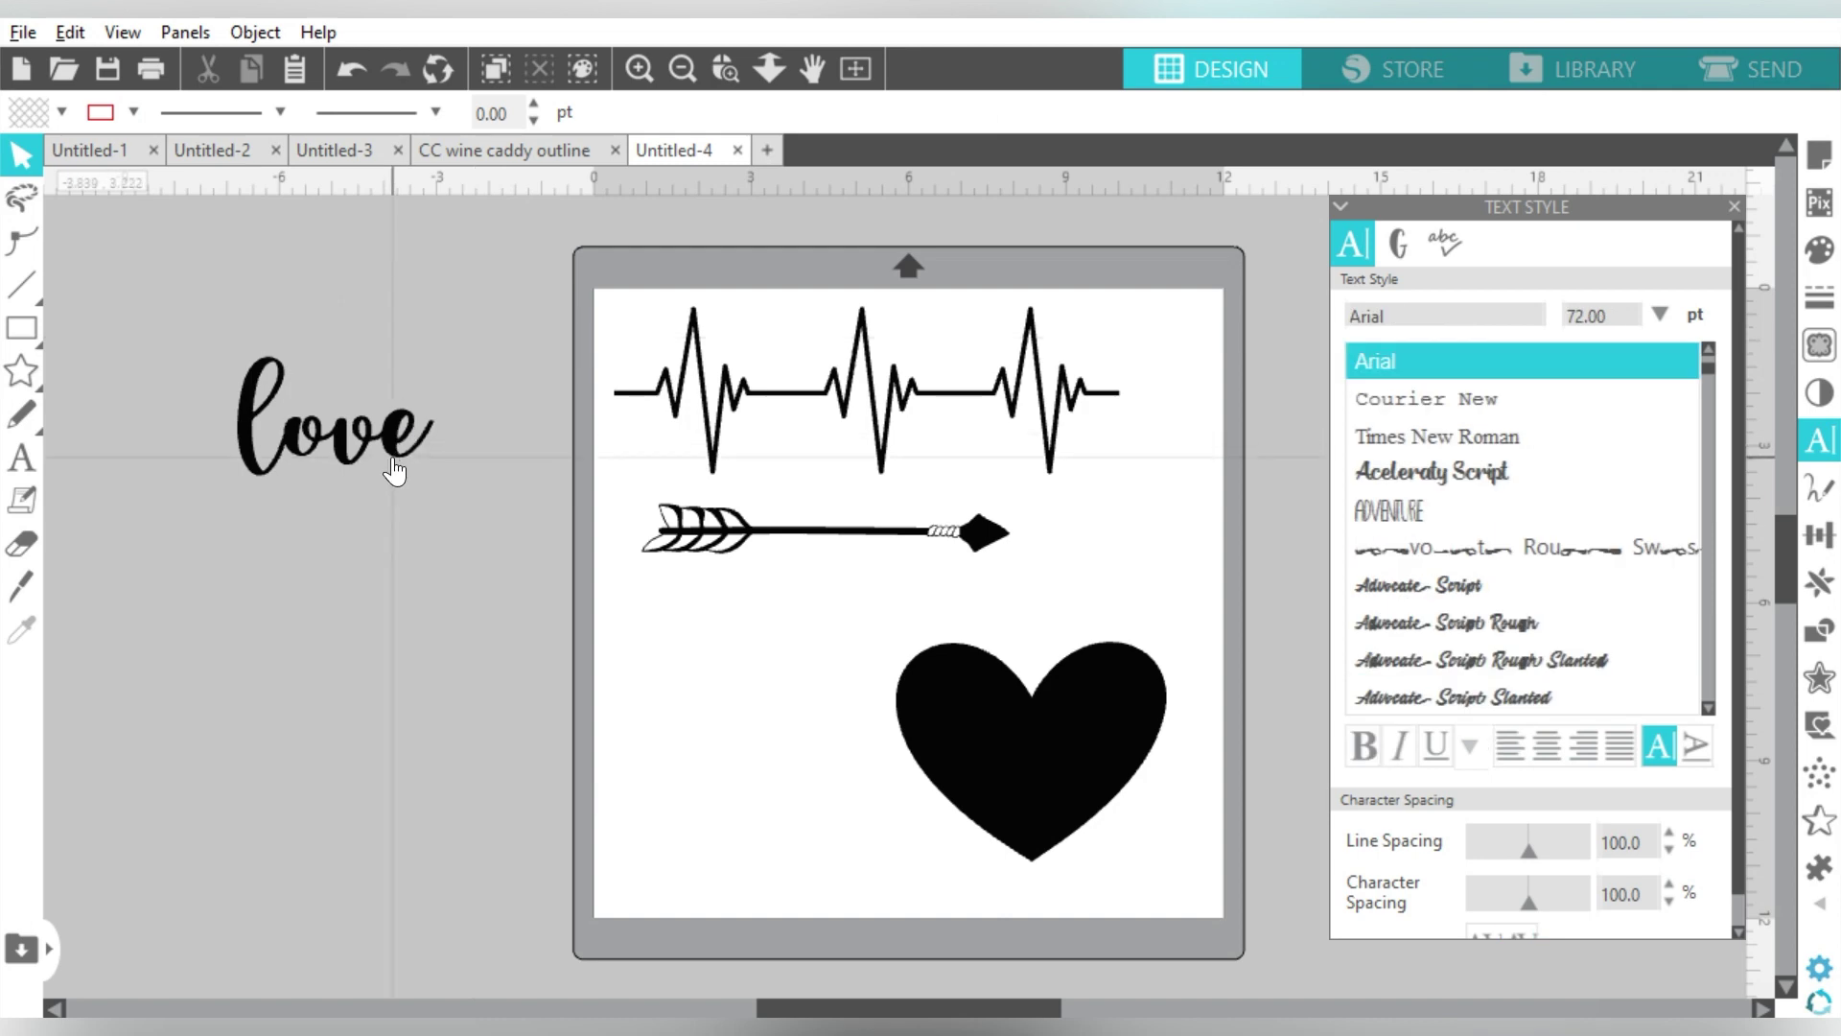
- Shift the heartbeat line to the mat's left edge, cut out its middle beat with the Knife and delete that piece
{"action": "mouse_move", "coordinate": [875, 398]}
{"action": "left_mouse_down"}
{"action": "mouse_move", "coordinate": [829, 398]}
{"action": "mouse_move", "coordinate": [854, 413]}
{"action": "left_mouse_up"}
{"action": "left_click", "coordinate": [863, 422]}
{"action": "left_click", "coordinate": [875, 443]}
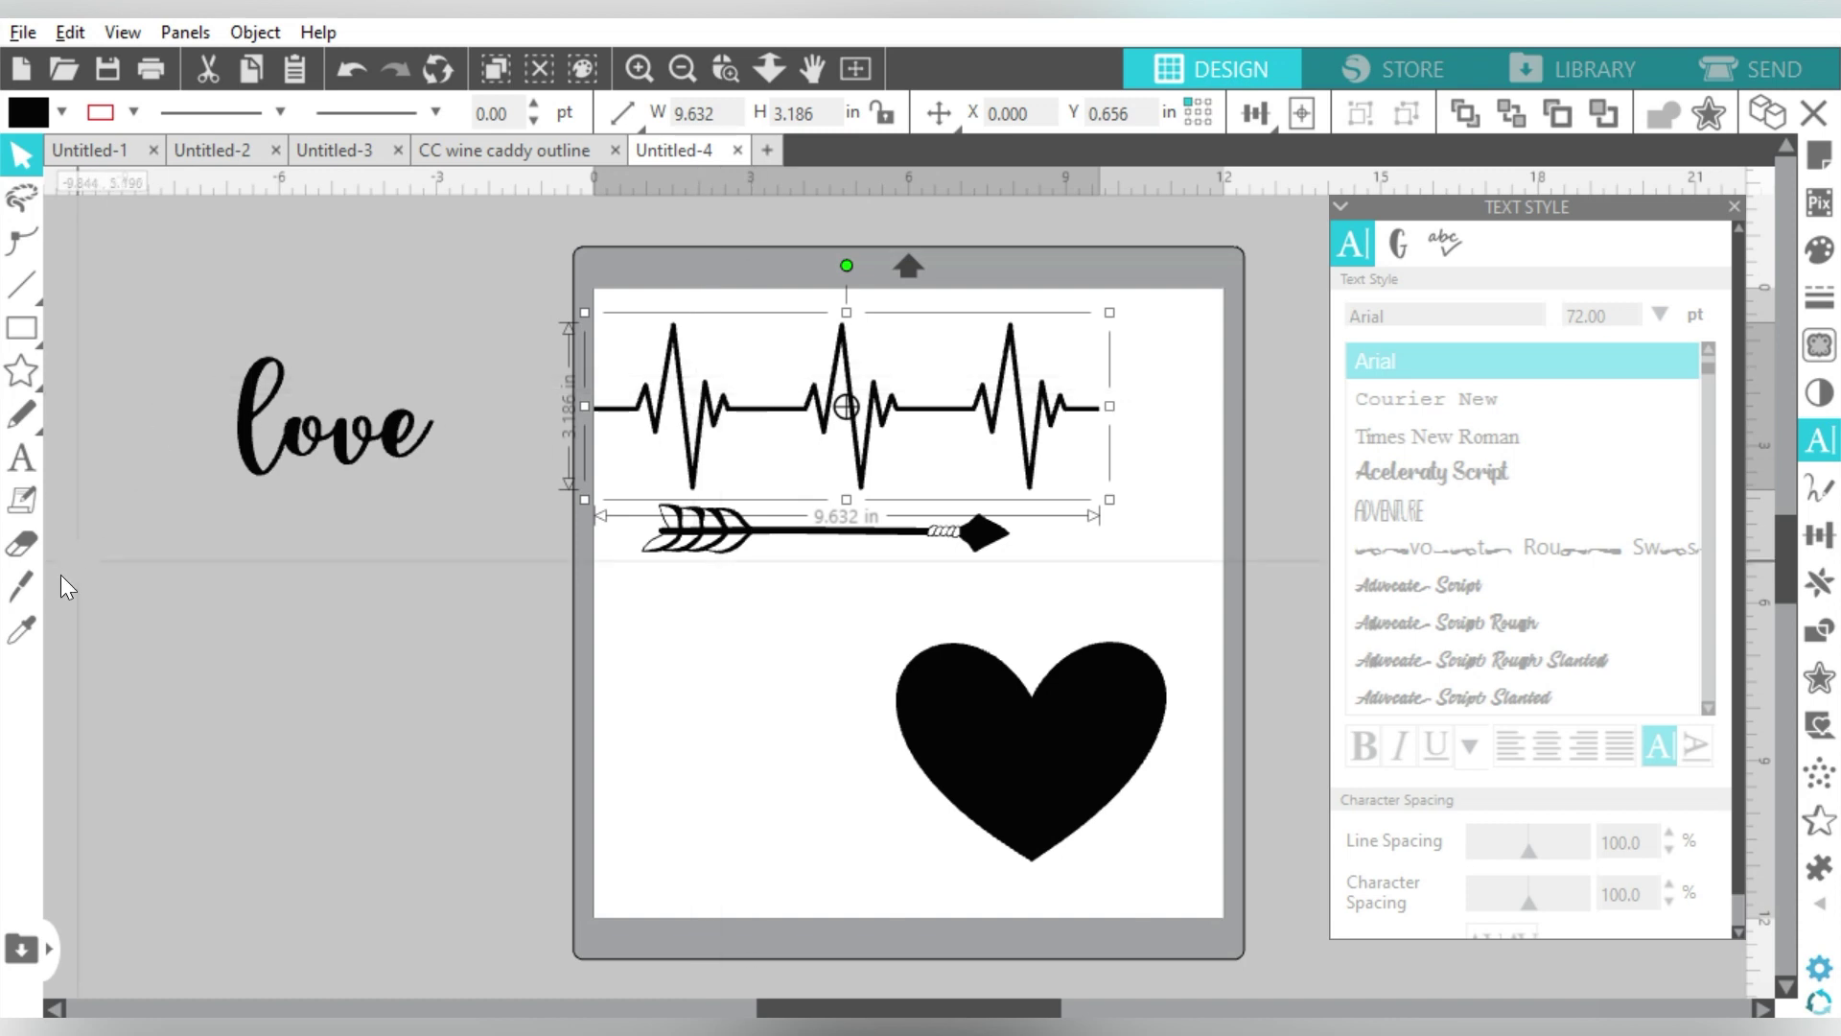
{"action": "left_click", "coordinate": [21, 585]}
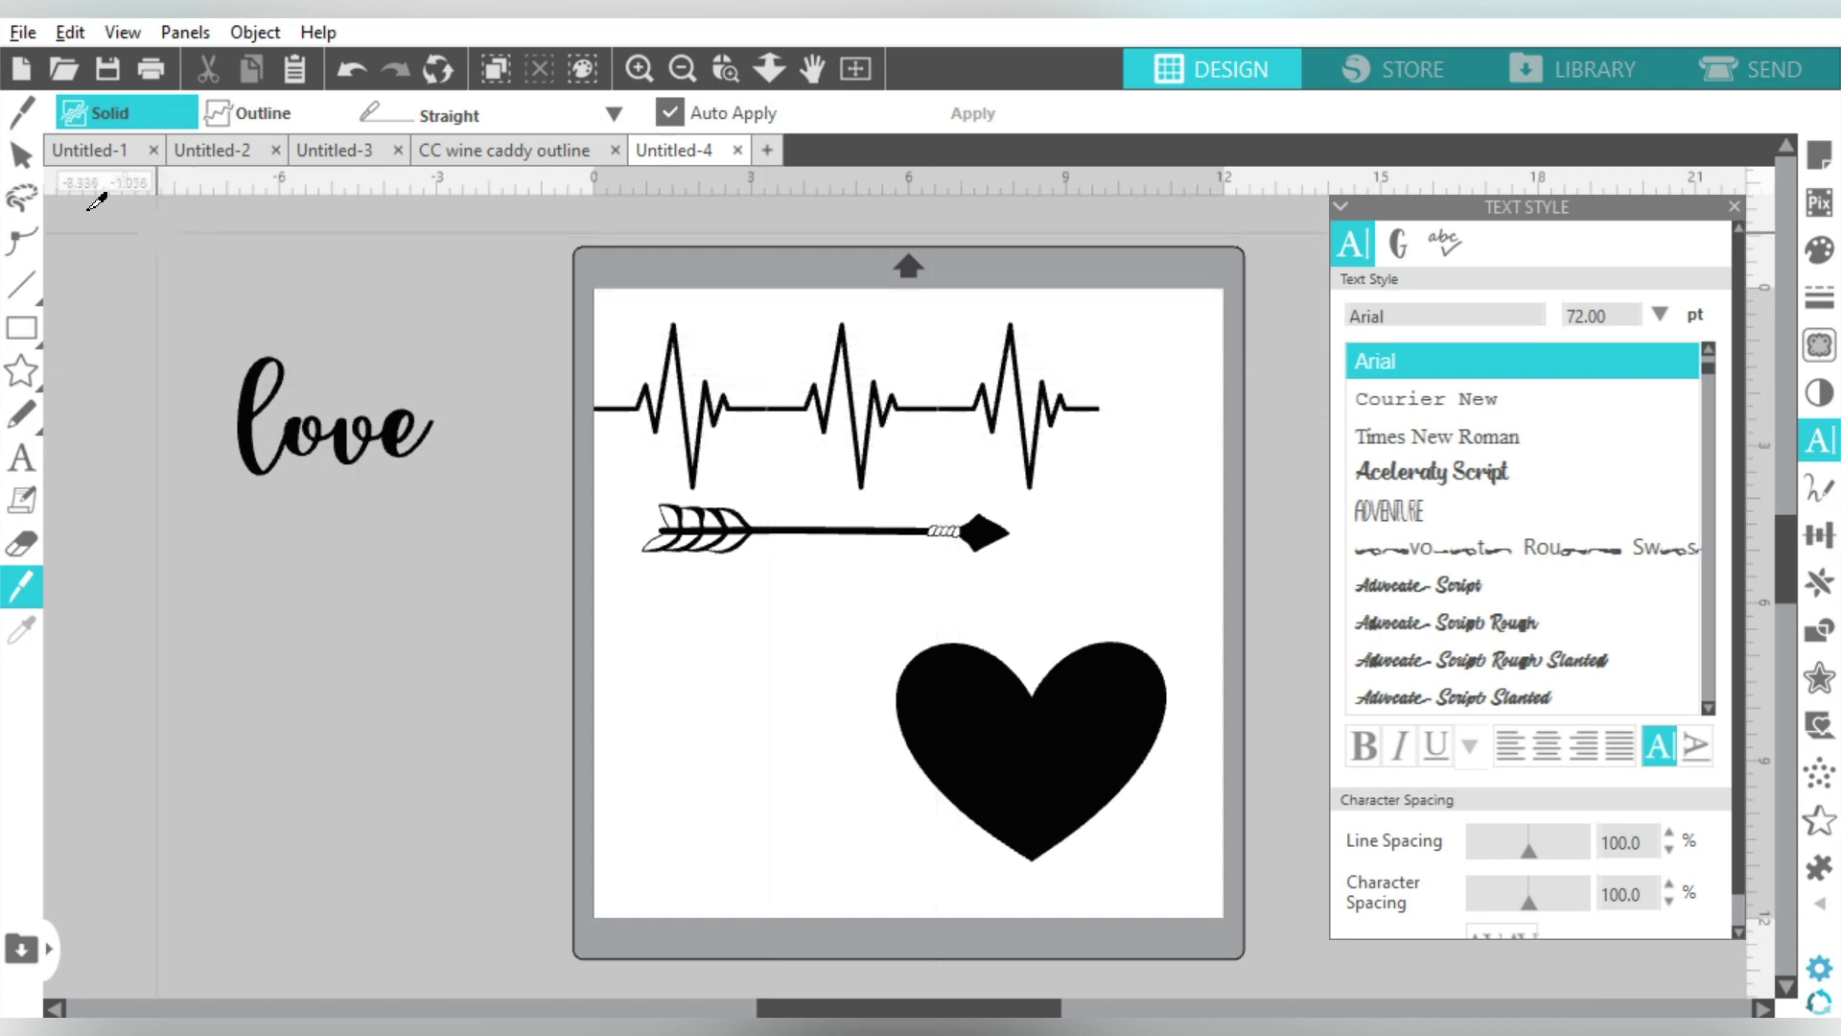
{"action": "left_click", "coordinate": [21, 154]}
{"action": "left_click", "coordinate": [843, 349]}
{"action": "key", "text": "Delete"}
- Place the word "love" in the heartbeat gap and line up both heartbeat pieces with its first and last letters
{"action": "left_click_drag", "start_coordinate": [331, 422], "coordinate": [859, 406]}
{"action": "left_click_drag", "start_coordinate": [990, 402], "coordinate": [1009, 389]}
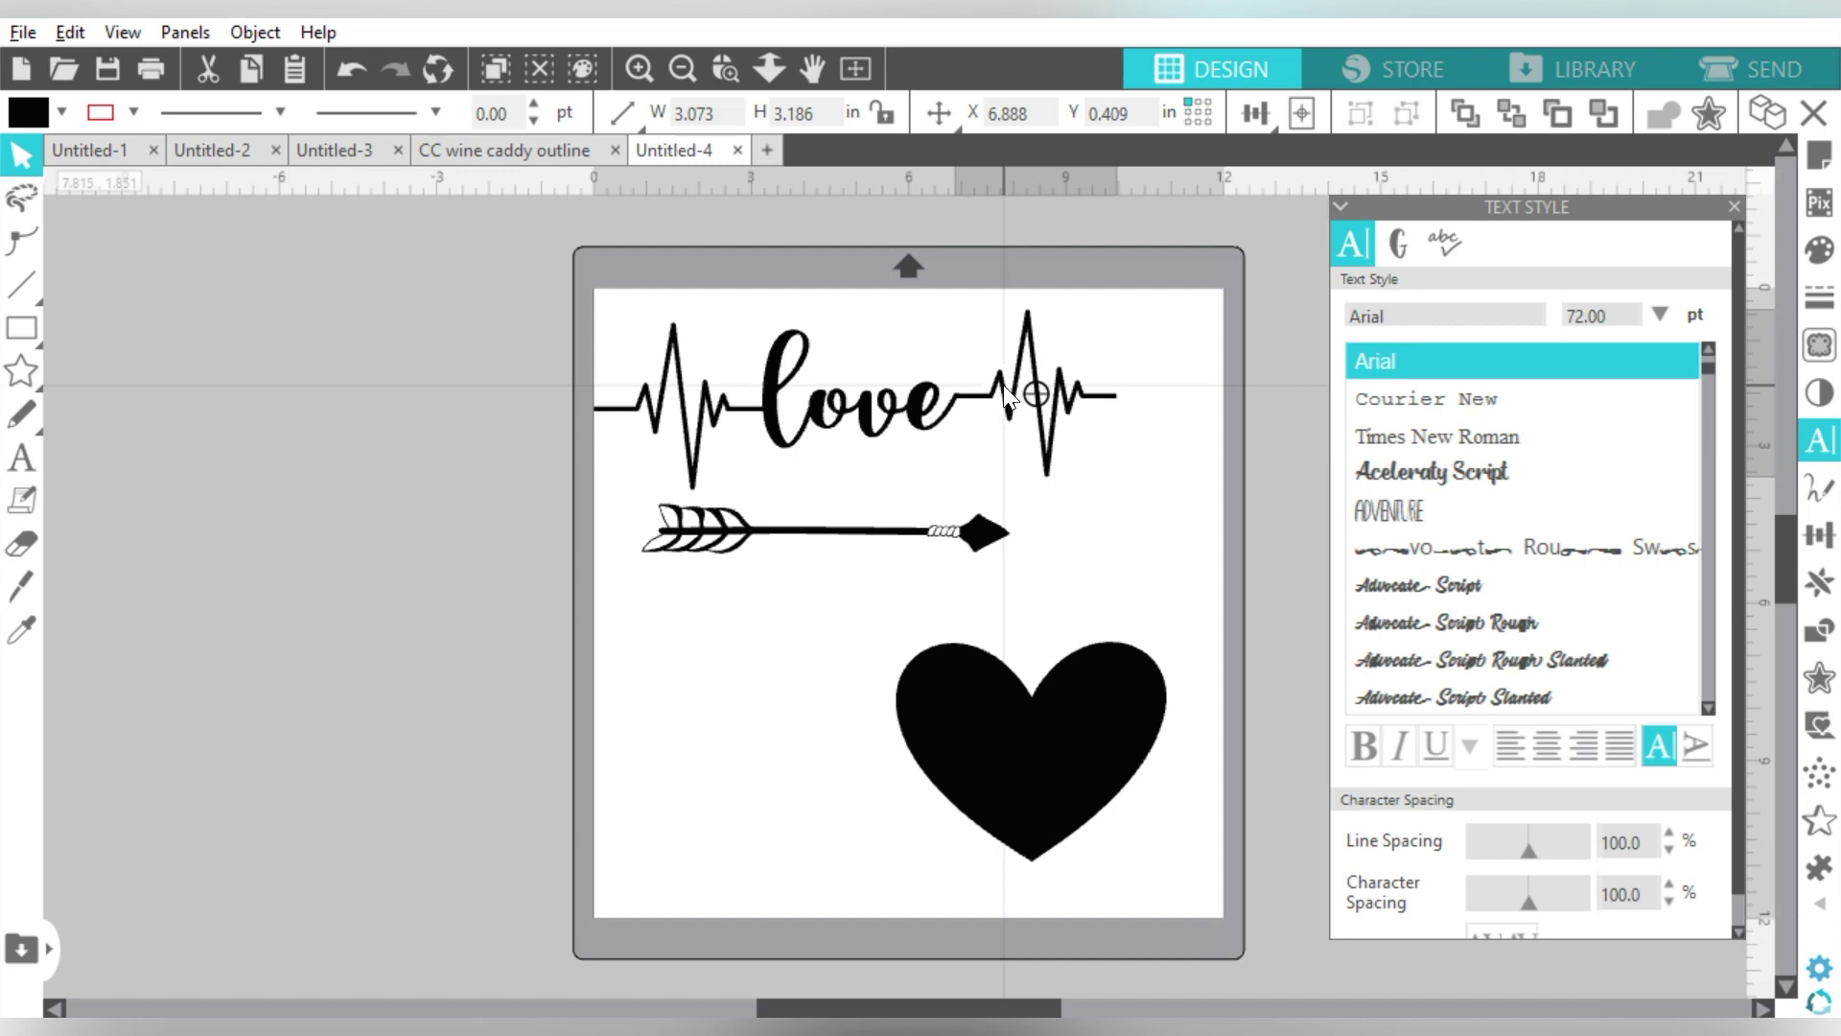
{"action": "left_click_drag", "start_coordinate": [672, 364], "coordinate": [668, 350]}
{"action": "left_click", "coordinate": [1143, 362]}
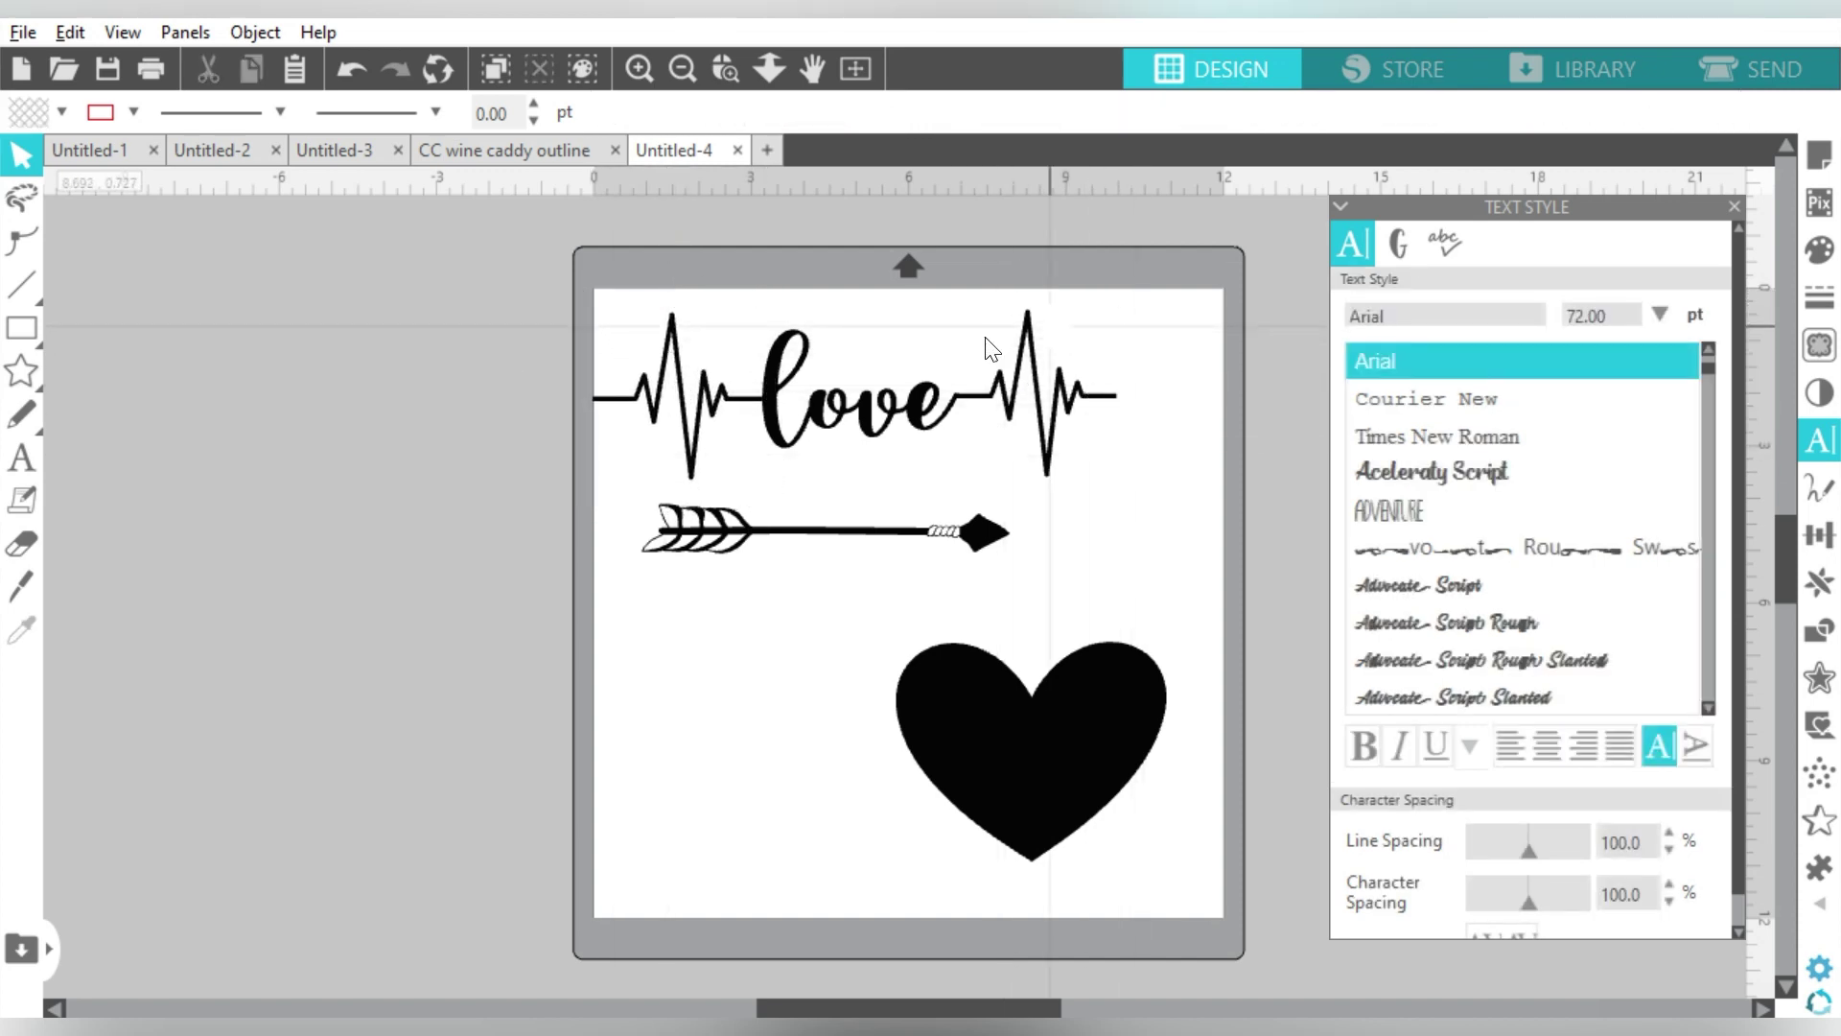
- Copy the word "love" and place the duplicate outside the mat on its left side
{"action": "left_click", "coordinate": [905, 414]}
{"action": "key", "text": "ctrl+c"}
{"action": "key", "text": "ctrl+v"}
{"action": "left_click_drag", "start_coordinate": [925, 408], "coordinate": [404, 355]}
- Weld the word and both heartbeat pieces into one shape and move it off the mat, above its upper edge
{"action": "left_click_drag", "start_coordinate": [587, 283], "coordinate": [1136, 494]}
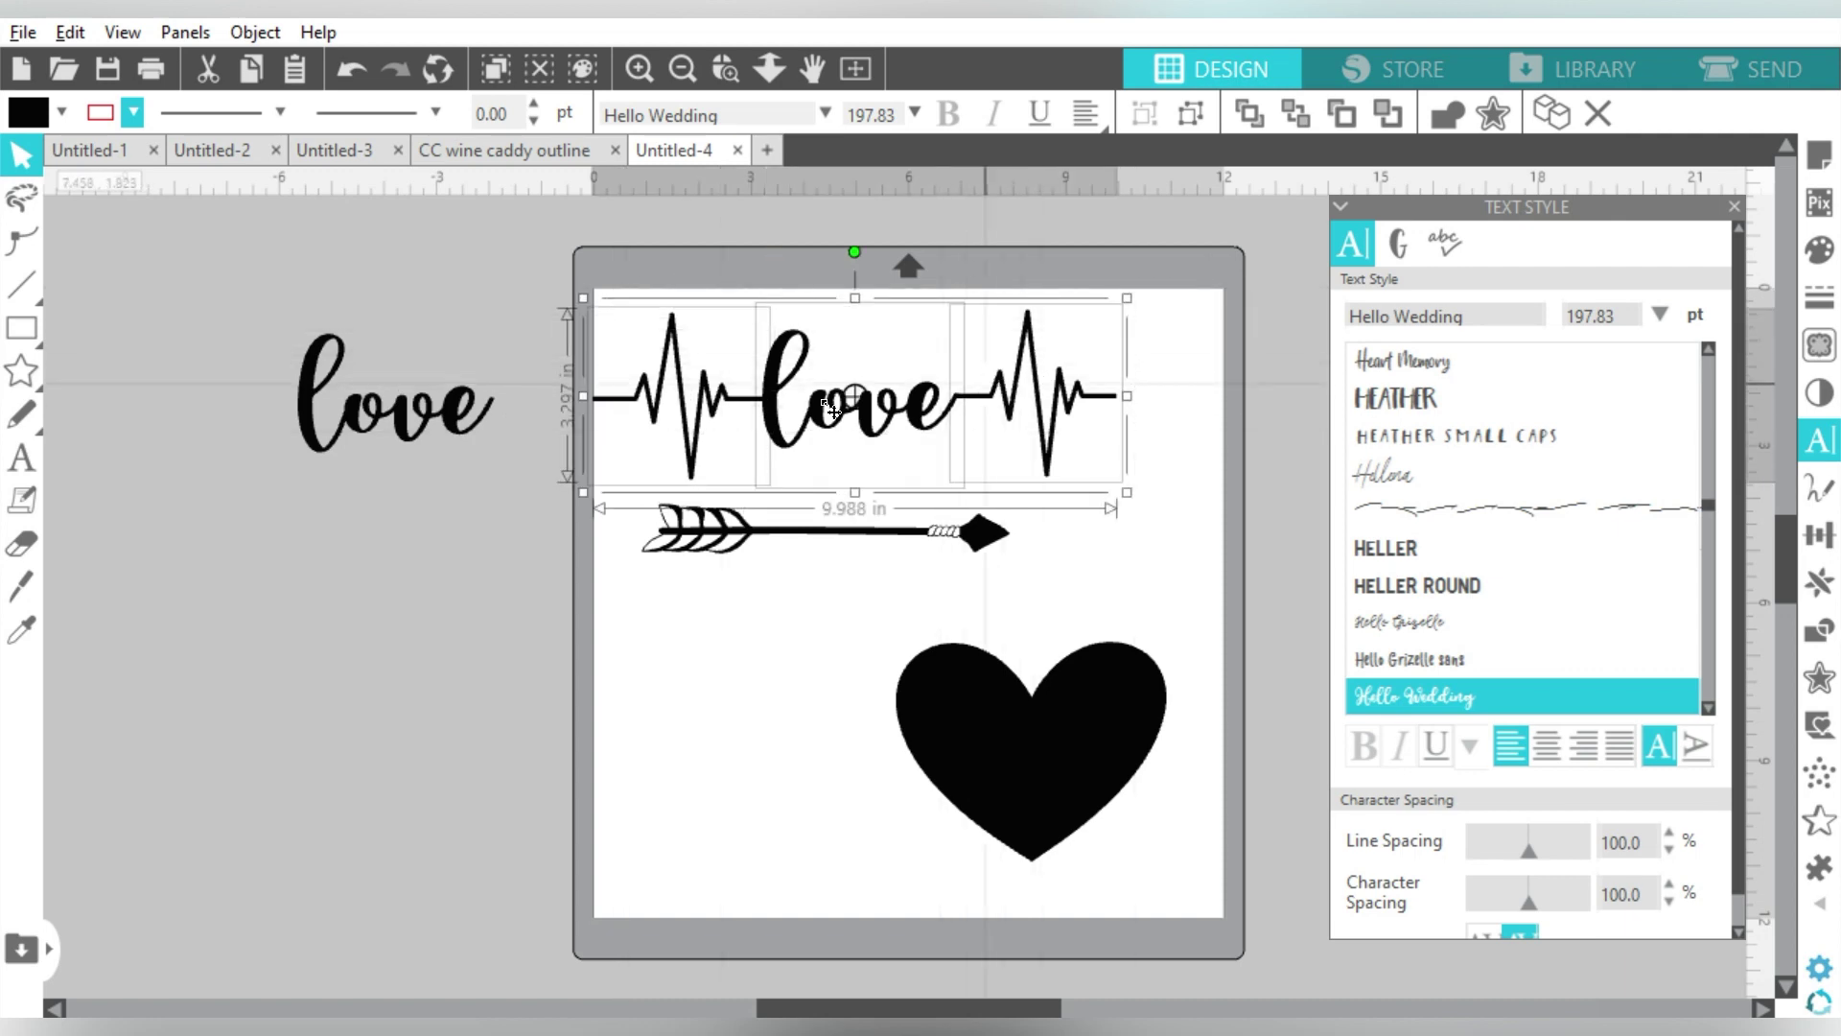
{"action": "left_click", "coordinate": [771, 395]}
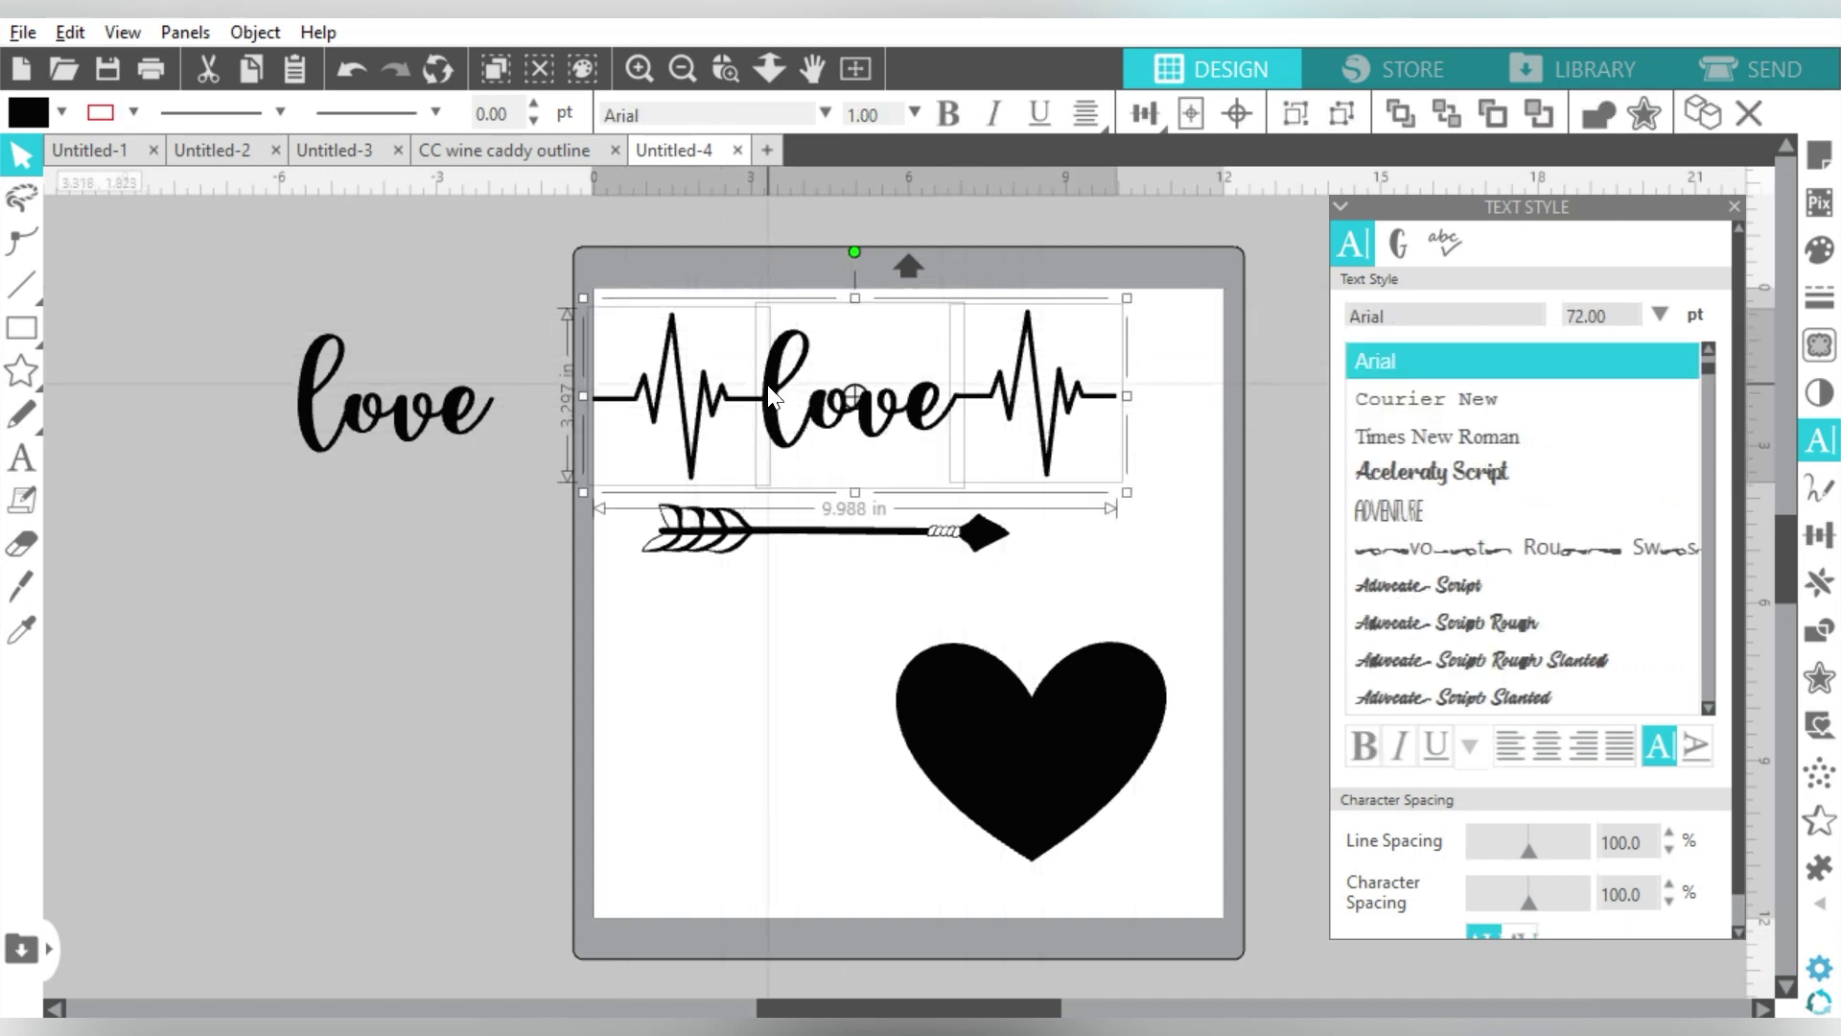
{"action": "right_click", "coordinate": [770, 395]}
{"action": "left_click", "coordinate": [825, 548]}
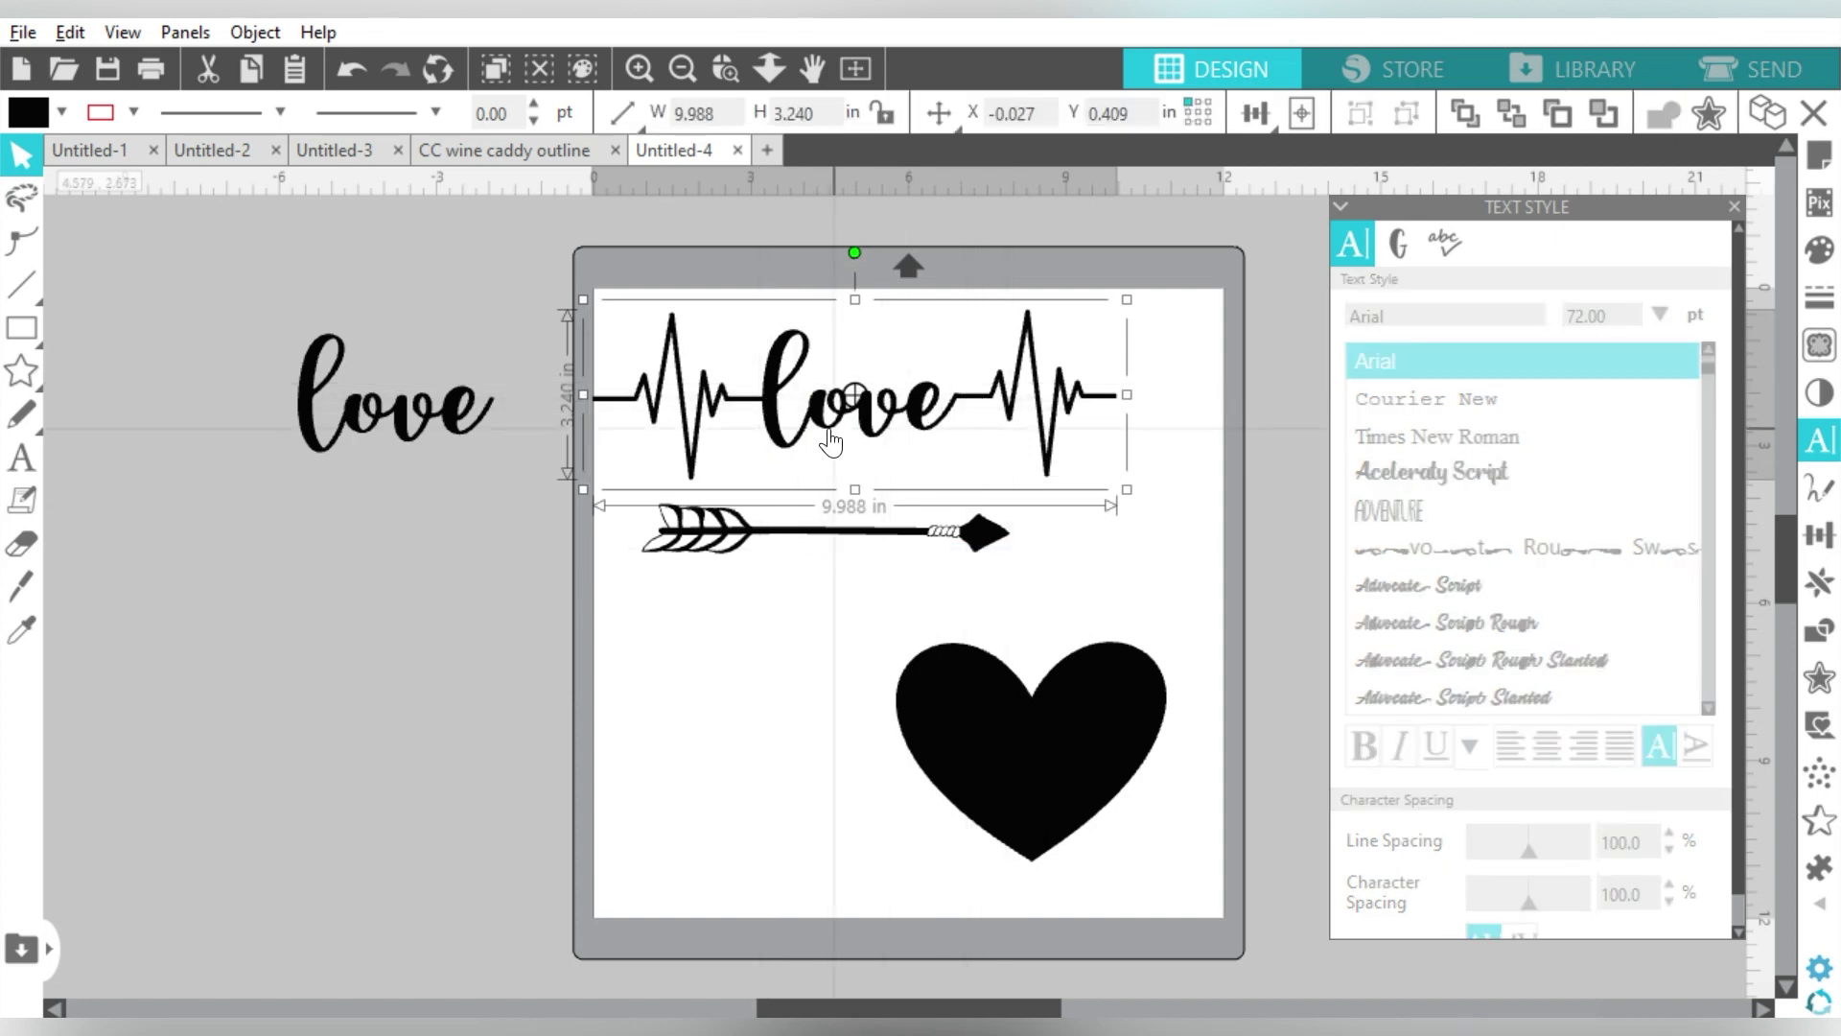
{"action": "left_click_drag", "start_coordinate": [836, 429], "coordinate": [881, 440]}
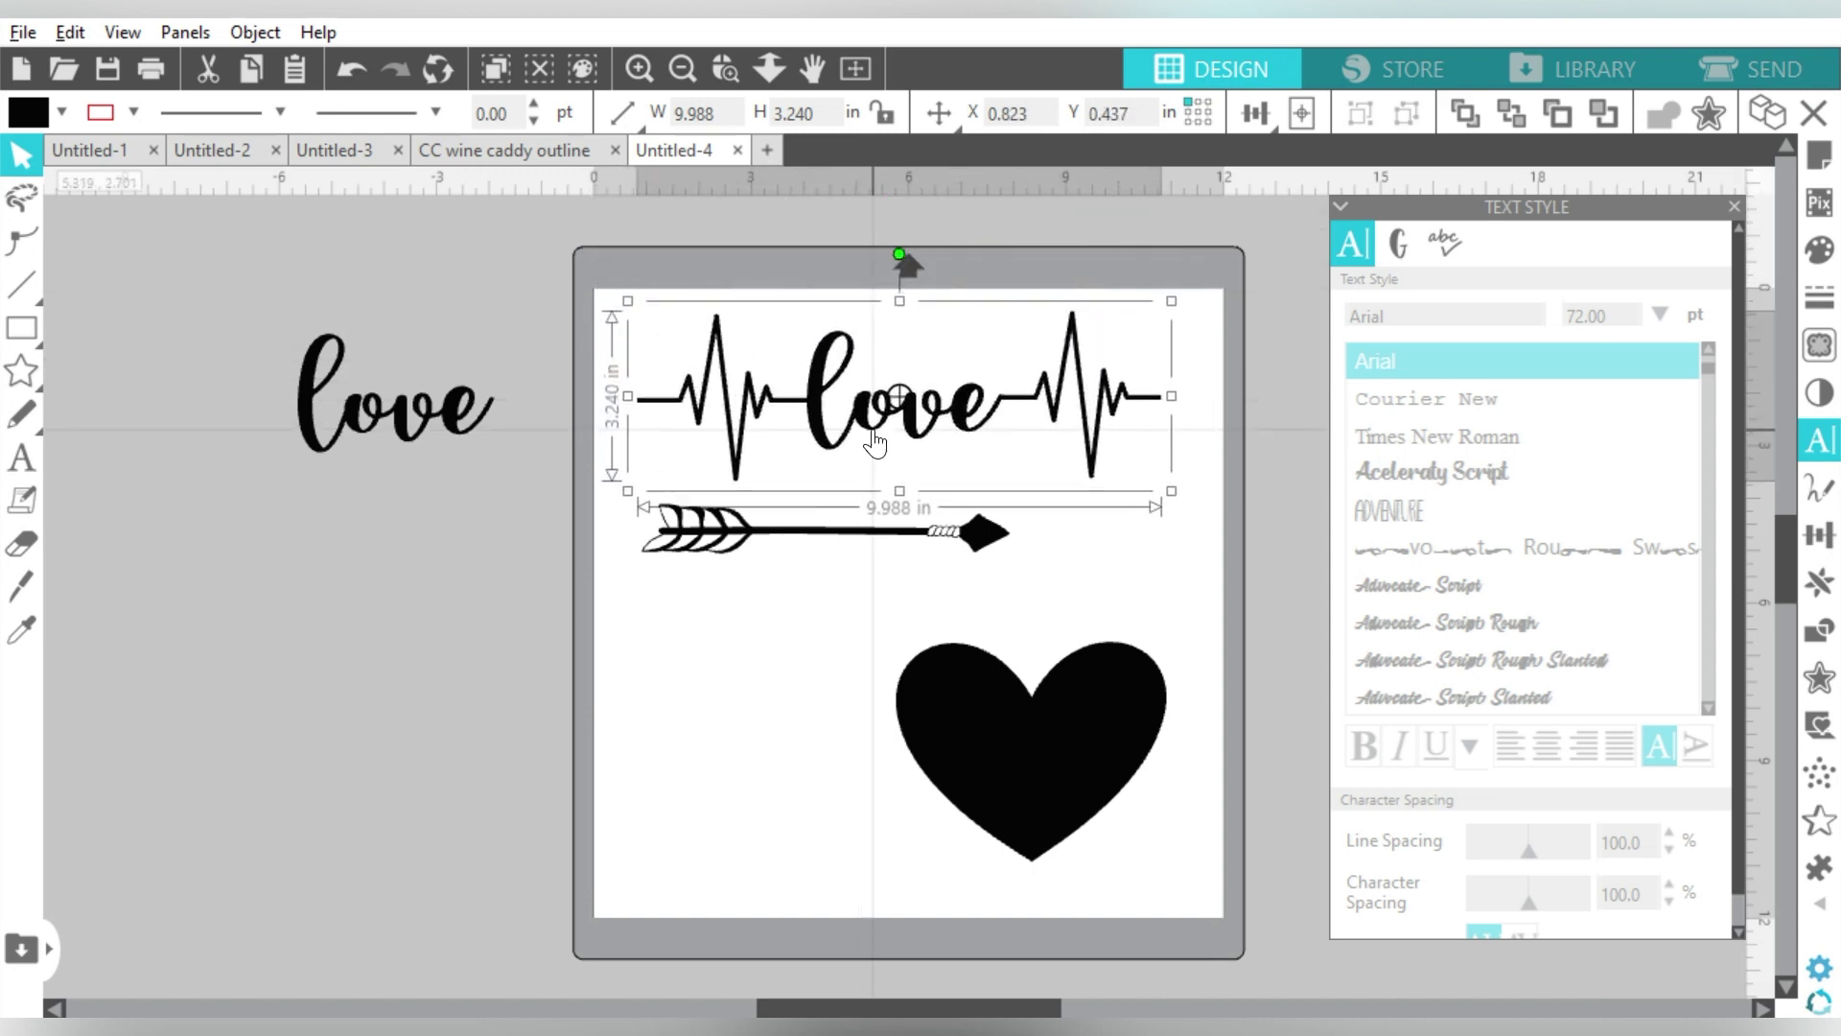
{"action": "left_click_drag", "start_coordinate": [880, 332], "coordinate": [851, 159]}
- Bring the spare word "love" onto the mat, then move the arrow up and enlarge it to nearly the mat's full width
{"action": "left_click_drag", "start_coordinate": [456, 436], "coordinate": [908, 451]}
{"action": "left_click", "coordinate": [834, 571]}
{"action": "left_click_drag", "start_coordinate": [834, 570], "coordinate": [798, 404]}
{"action": "left_click_drag", "start_coordinate": [978, 420], "coordinate": [1203, 522]}
- Position the word "love" over the arrow shaft and enlarge it to about 3.96 in wide
{"action": "left_click_drag", "start_coordinate": [815, 449], "coordinate": [892, 424]}
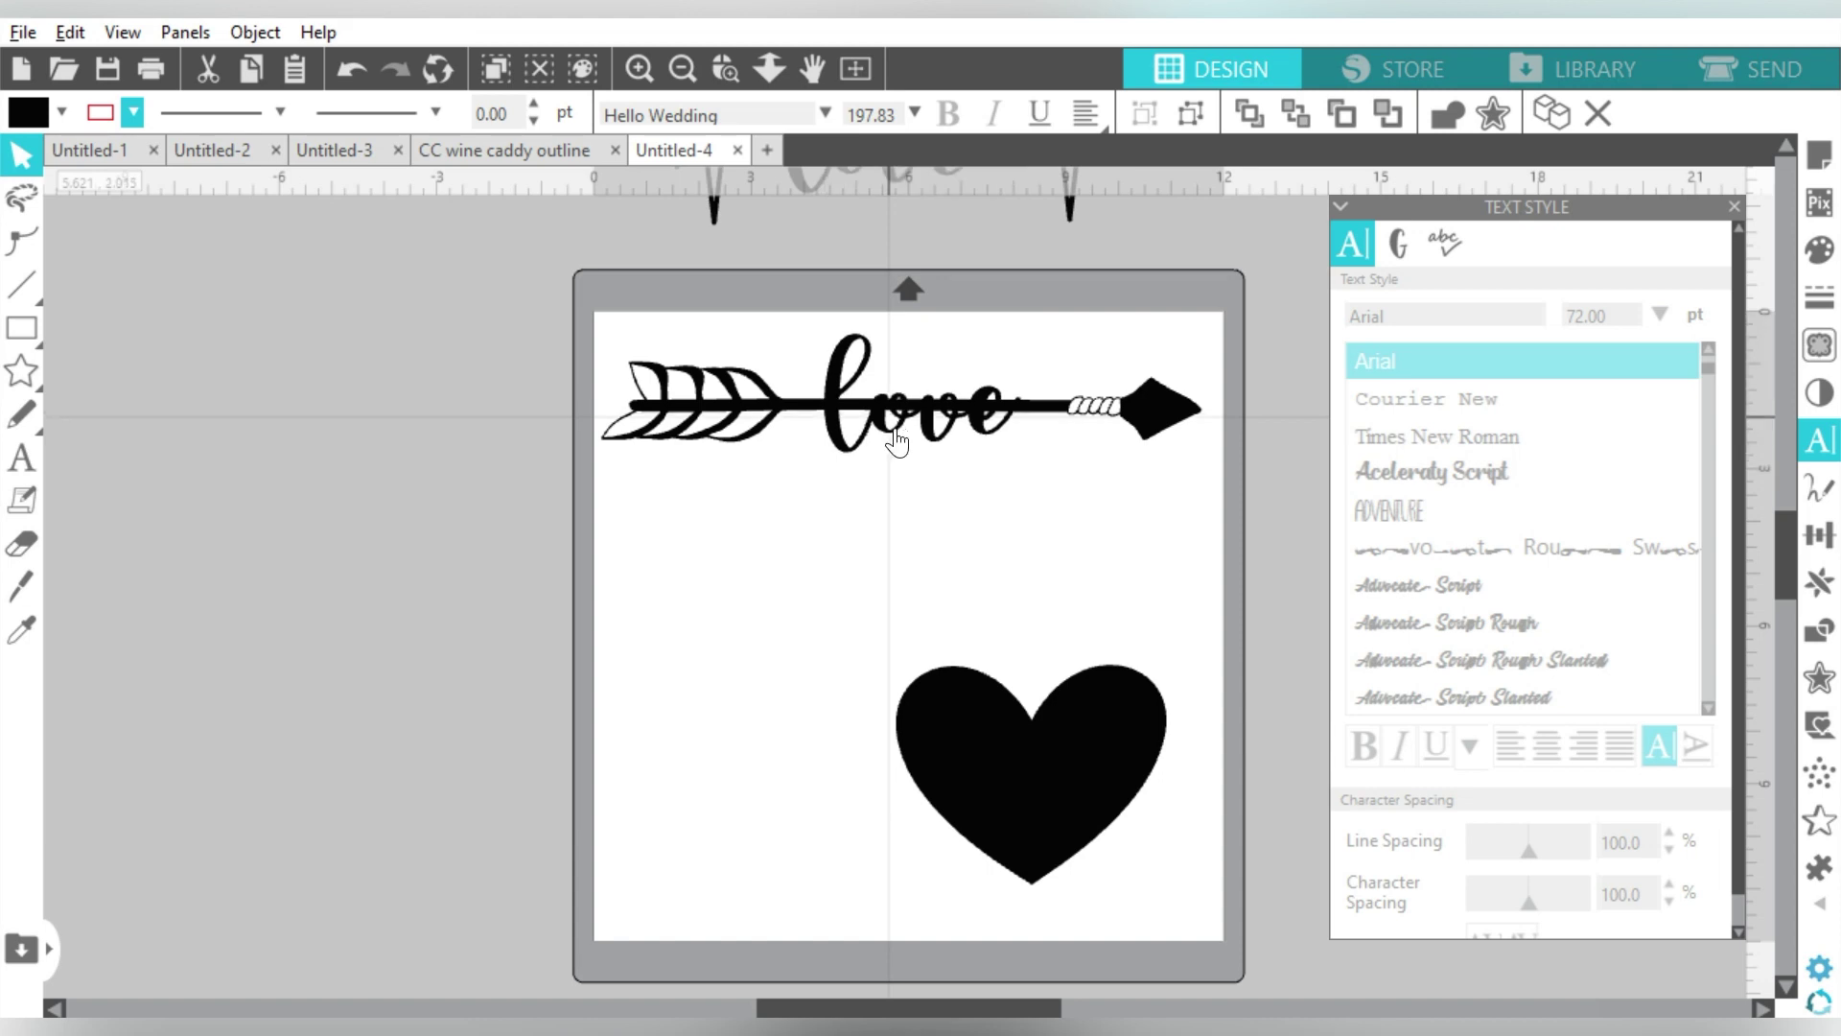
{"action": "left_click", "coordinate": [978, 464]}
{"action": "mouse_move", "coordinate": [1032, 495]}
{"action": "left_mouse_down"}
{"action": "mouse_move", "coordinate": [1074, 518]}
{"action": "mouse_move", "coordinate": [1054, 505]}
{"action": "left_mouse_up"}
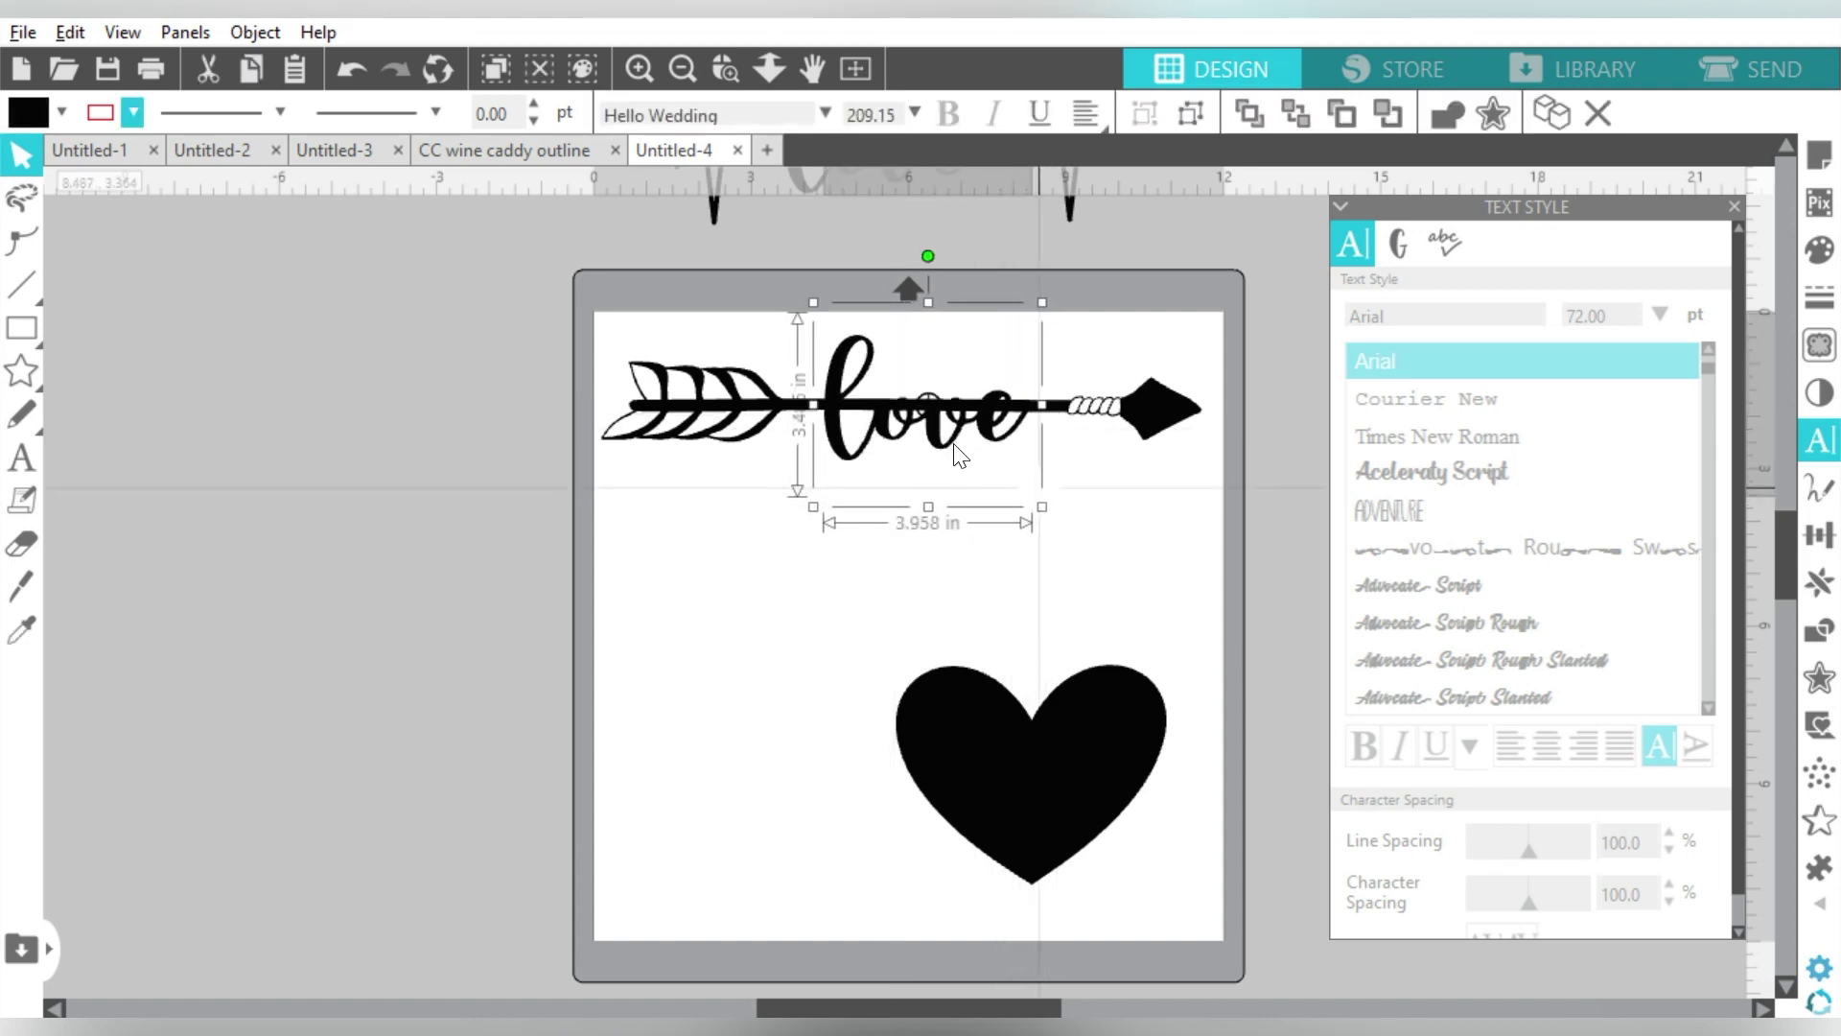
{"action": "left_click", "coordinate": [928, 443]}
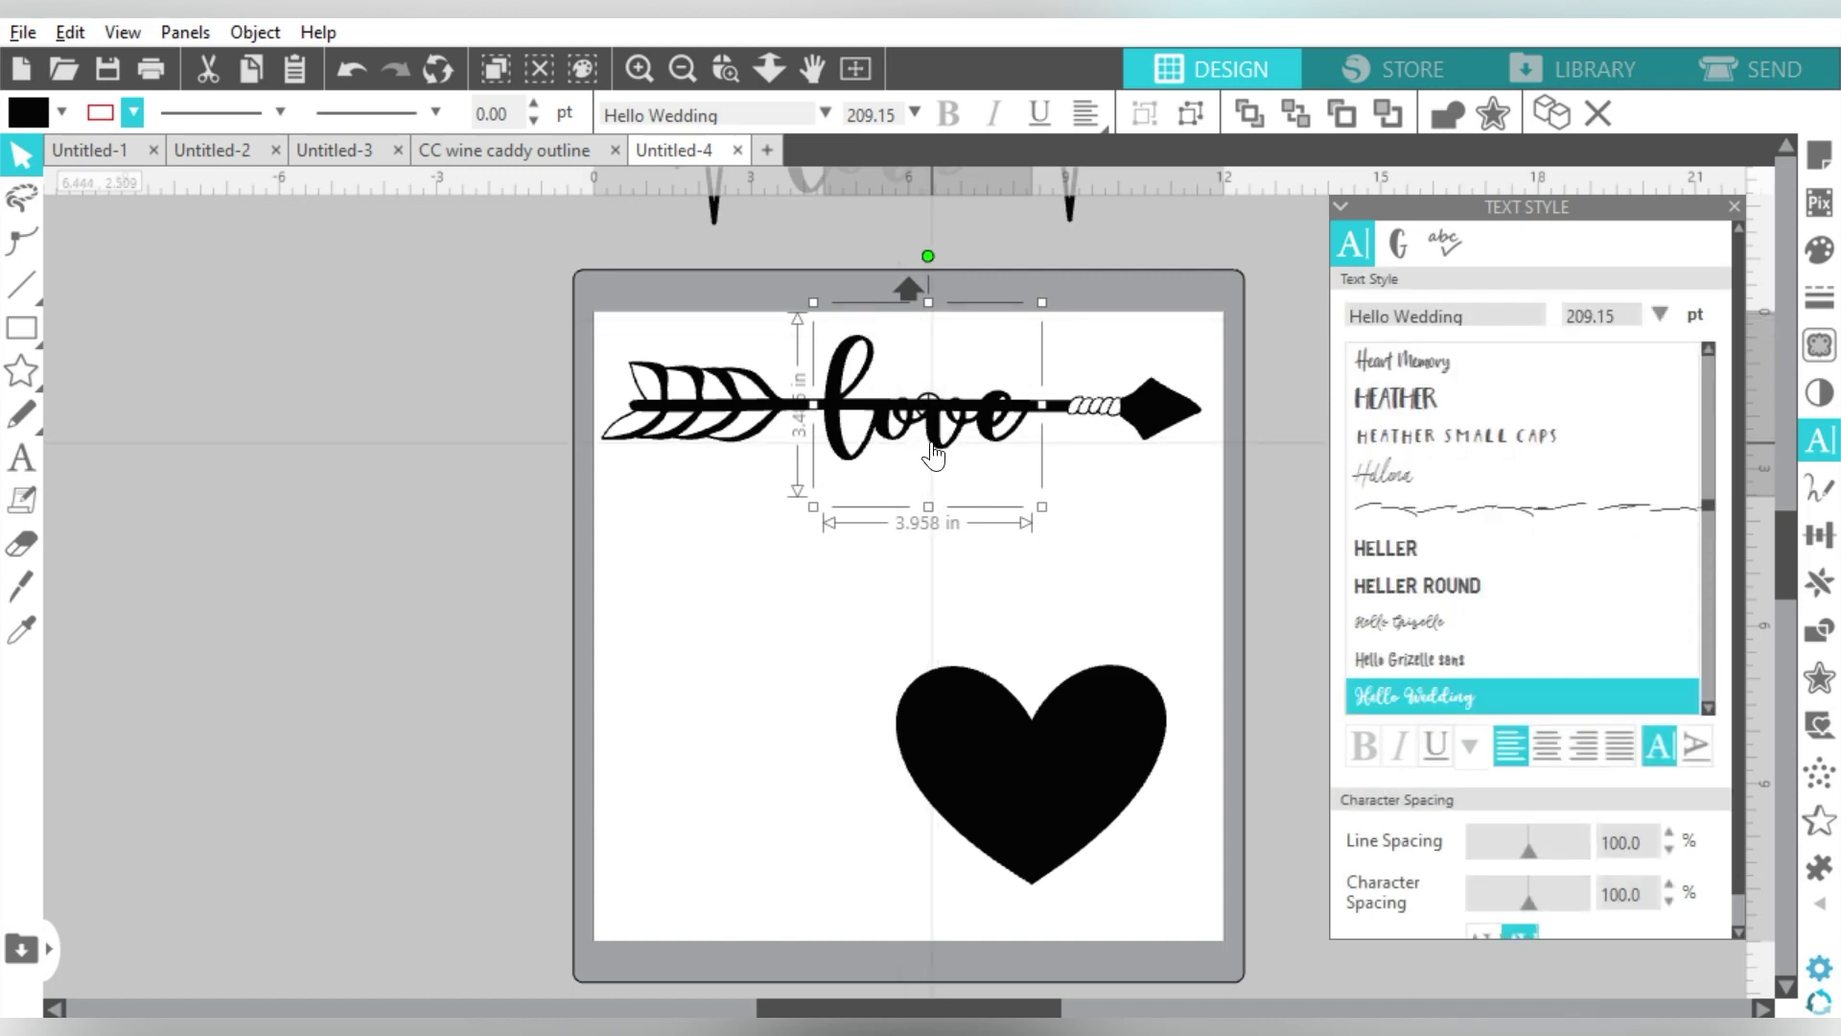
{"action": "left_click_drag", "start_coordinate": [931, 442], "coordinate": [932, 445]}
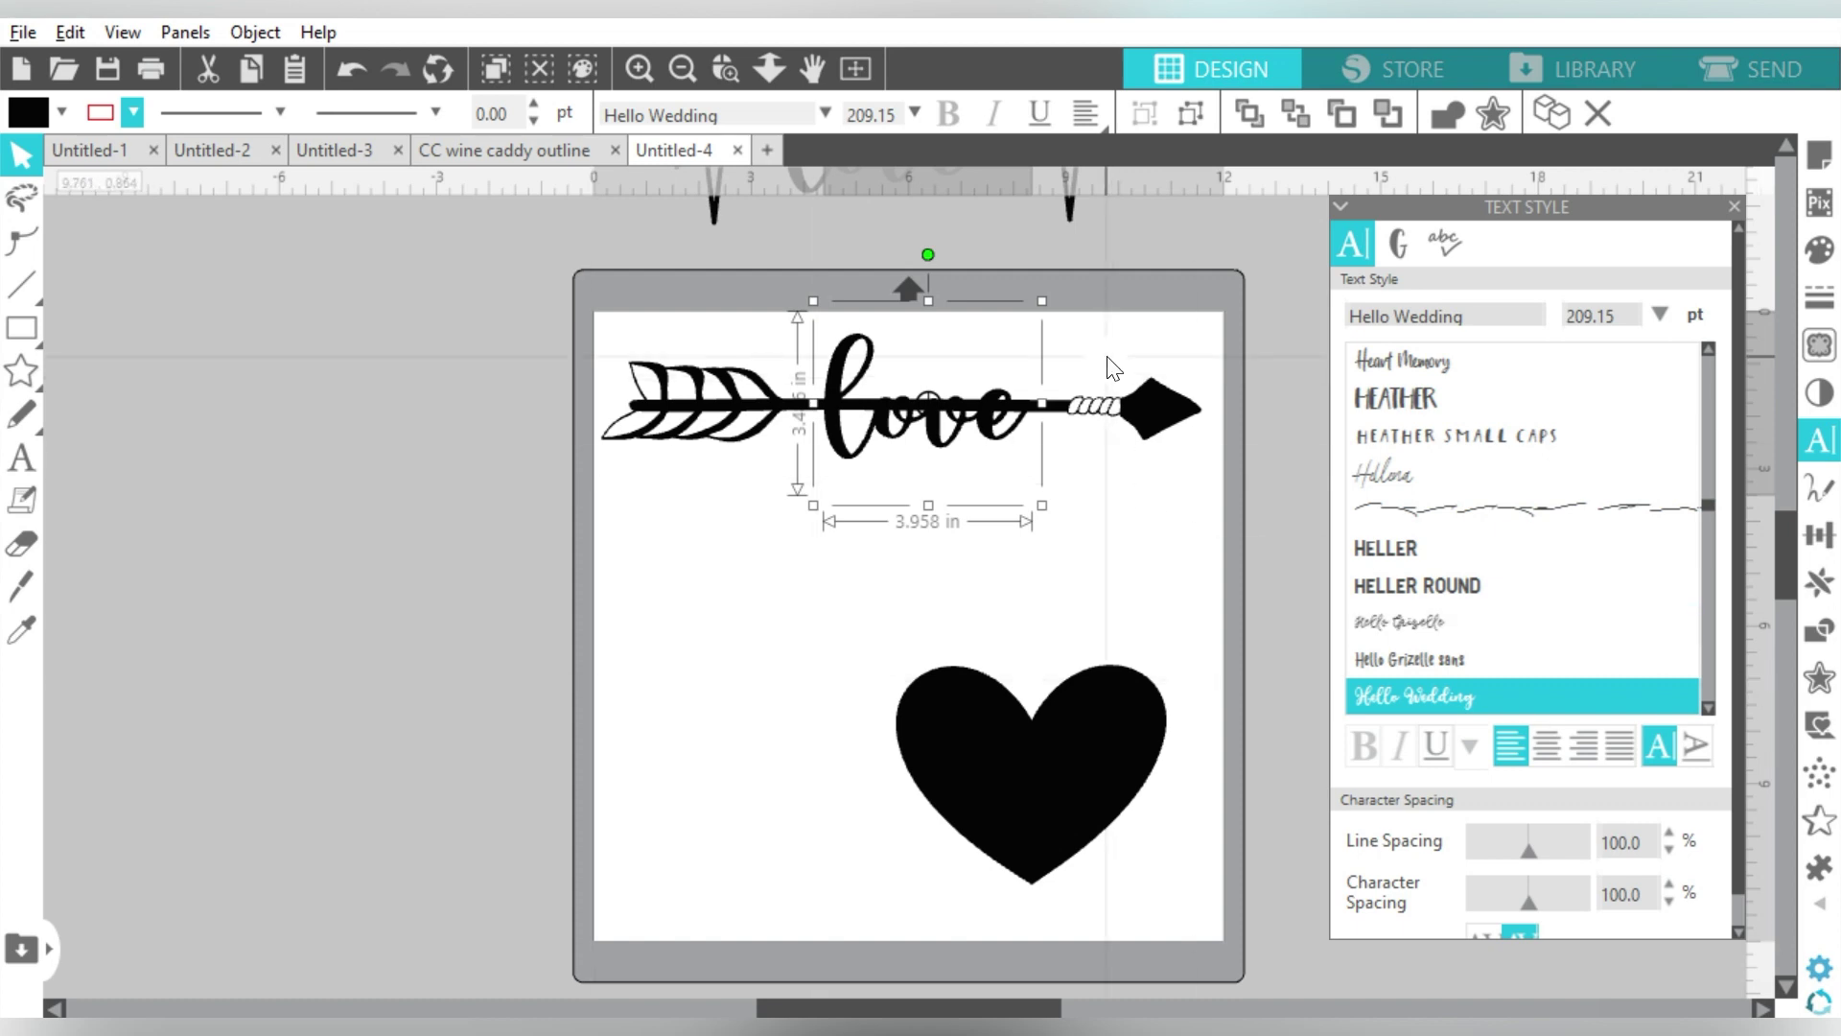
- Duplicate the word "love" below the arrow and fill the original on the shaft with red
{"action": "key", "text": "ctrl+d"}
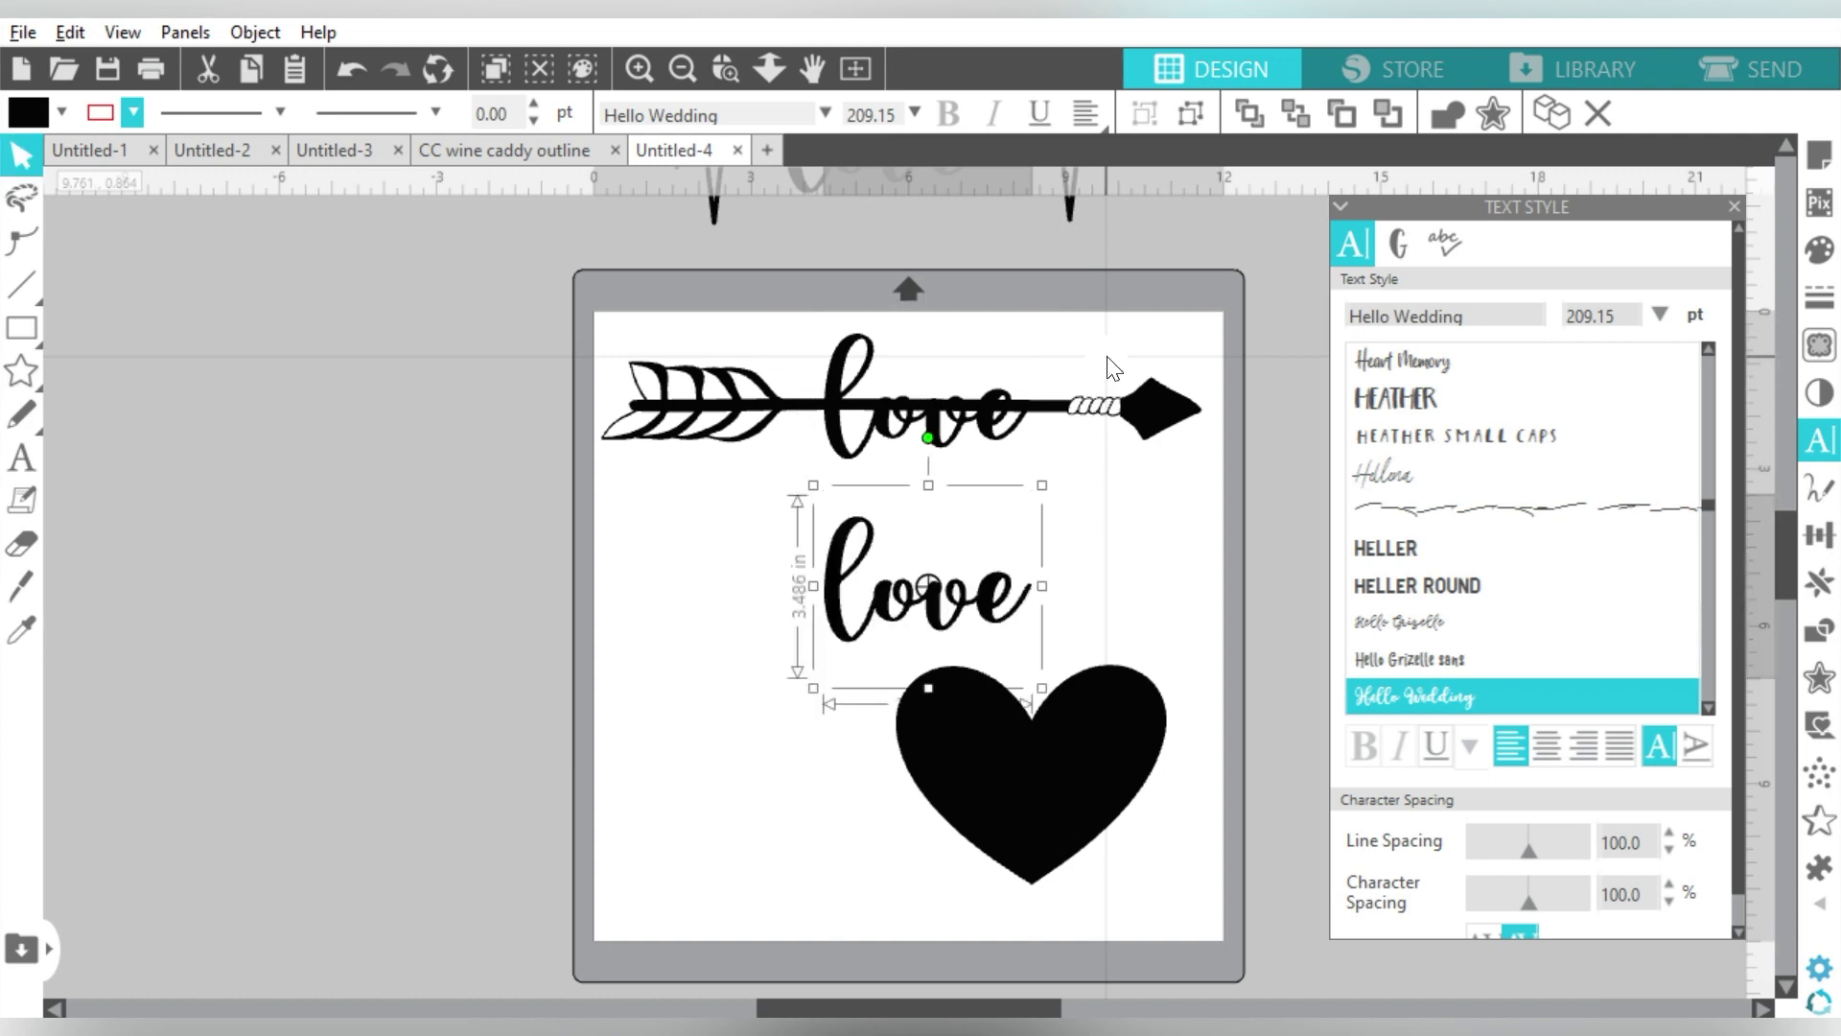
{"action": "left_click", "coordinate": [726, 69]}
{"action": "left_click_drag", "start_coordinate": [792, 321], "coordinate": [1076, 484]}
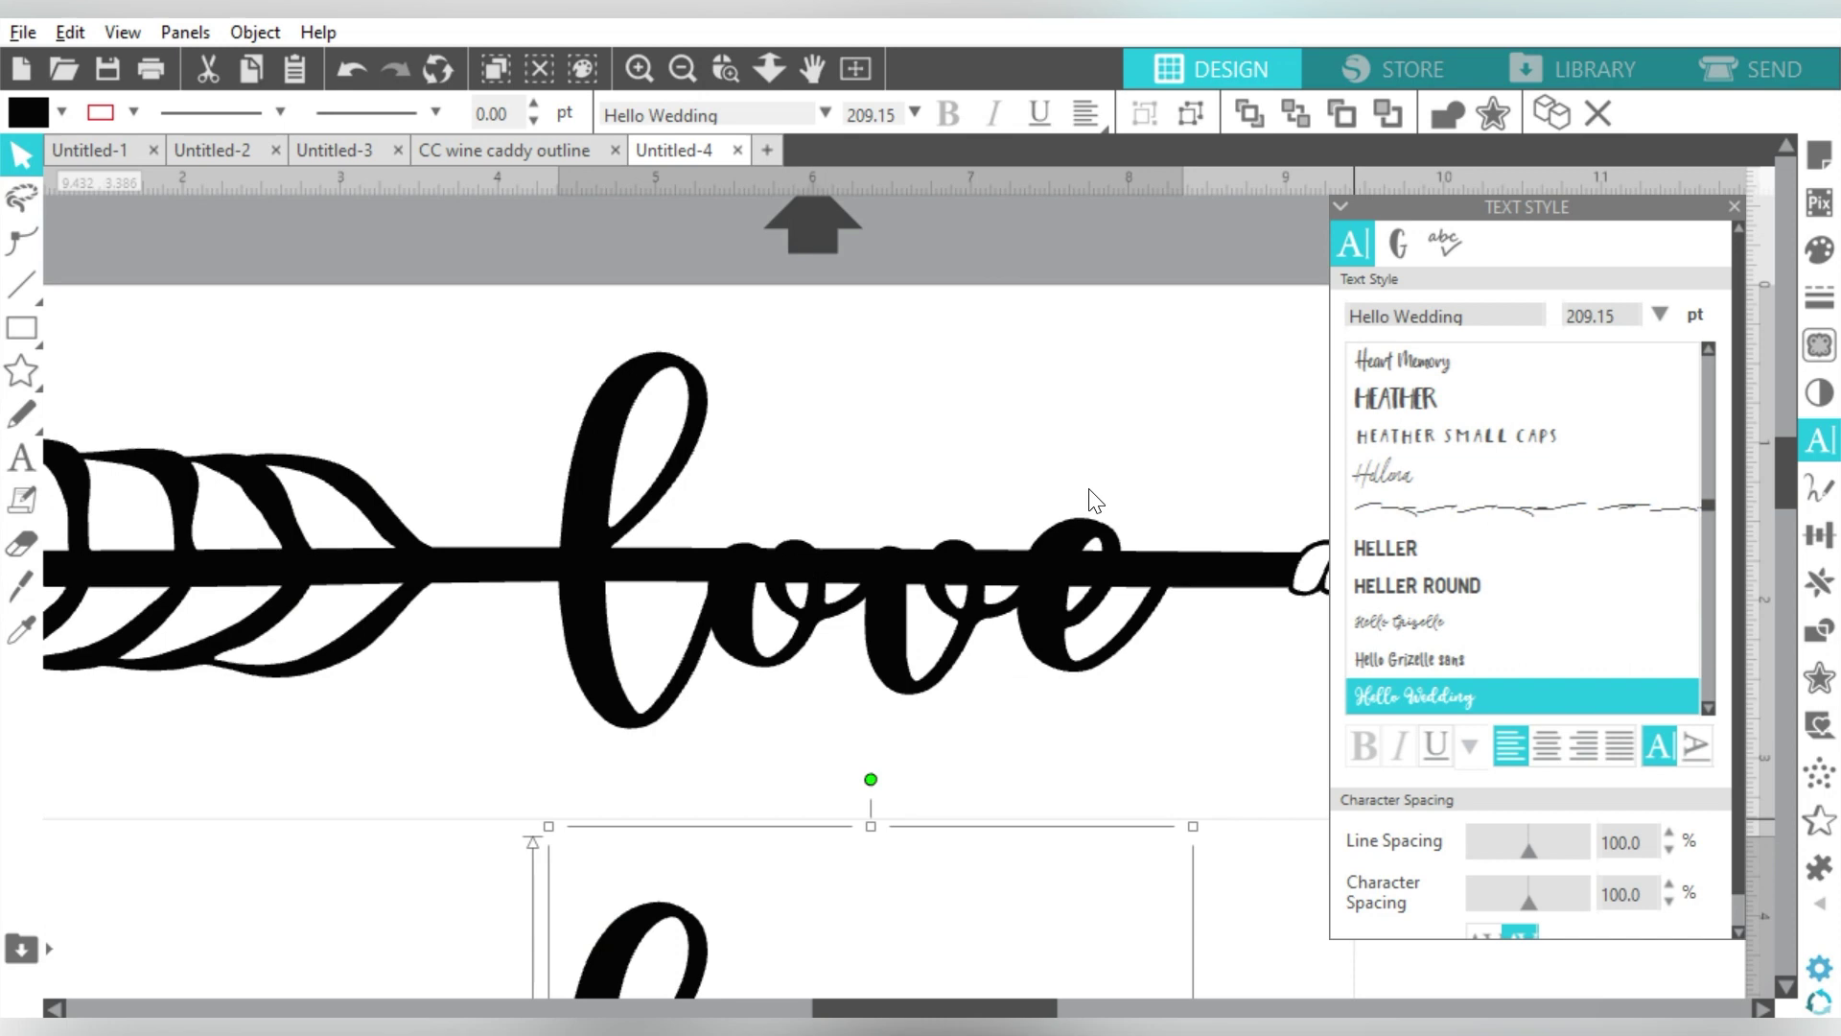
{"action": "left_click", "coordinate": [610, 379]}
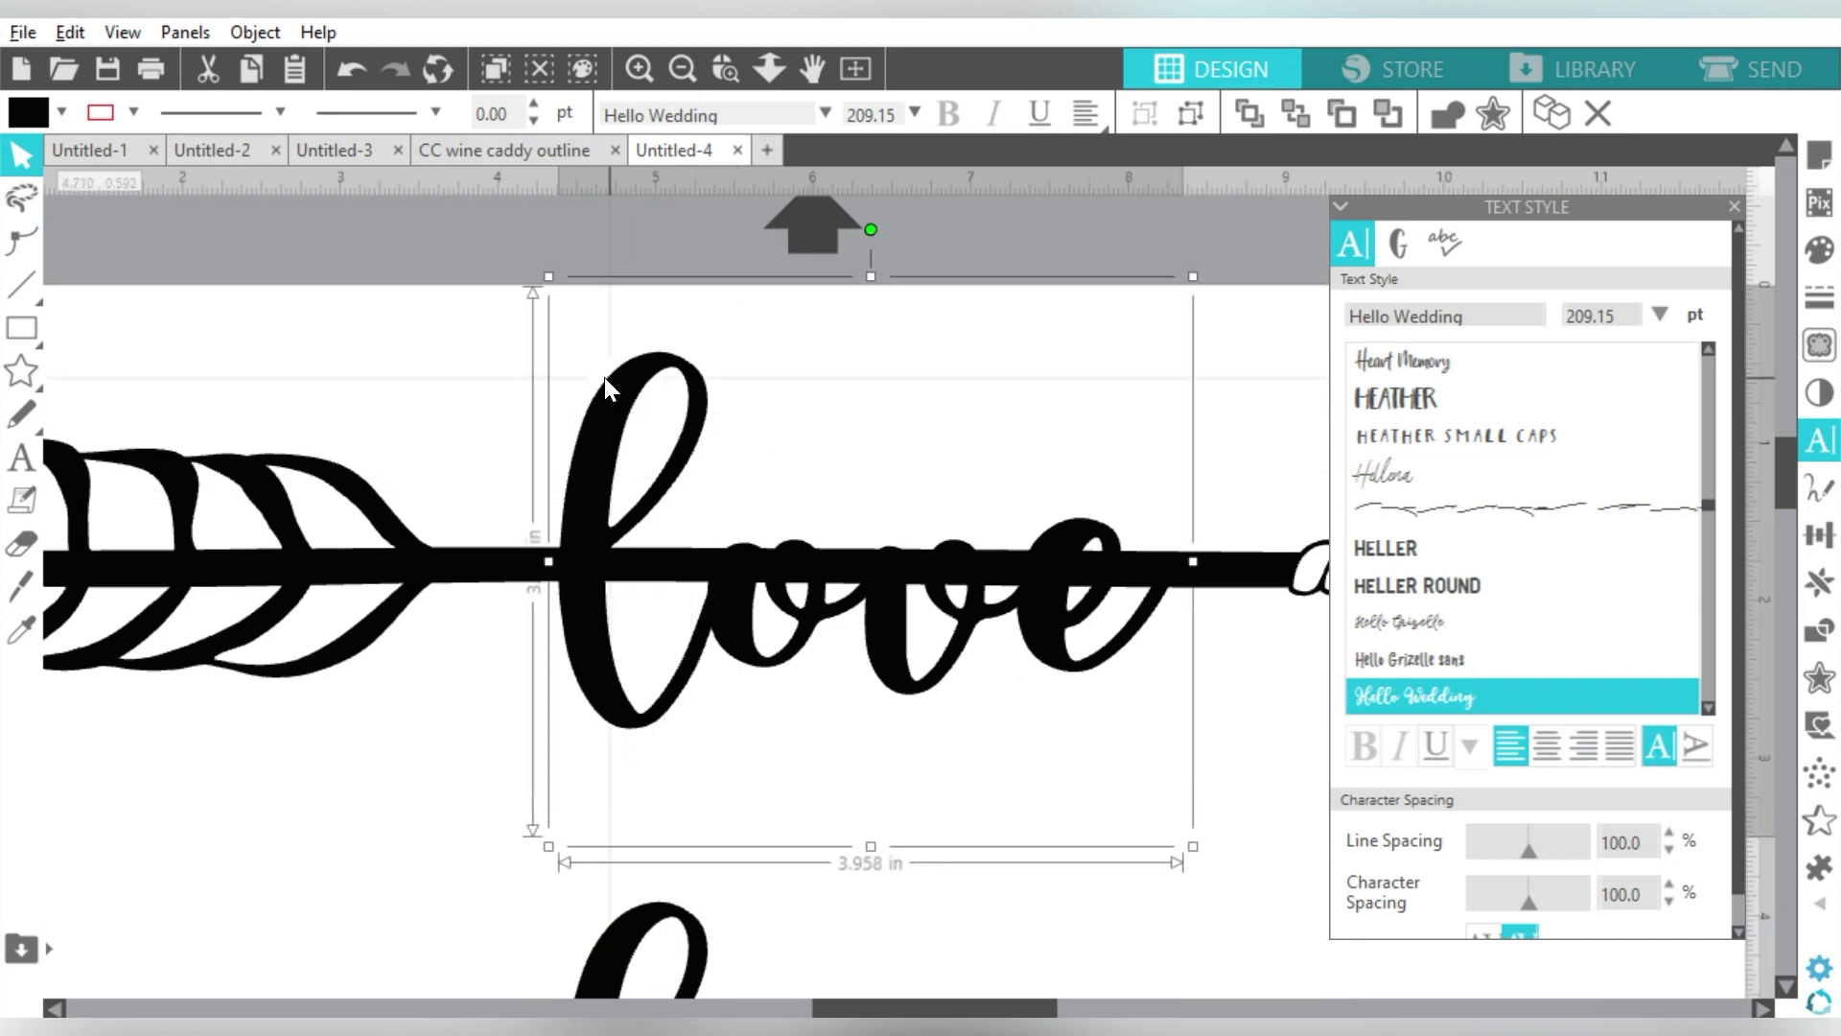
{"action": "left_click", "coordinate": [64, 107]}
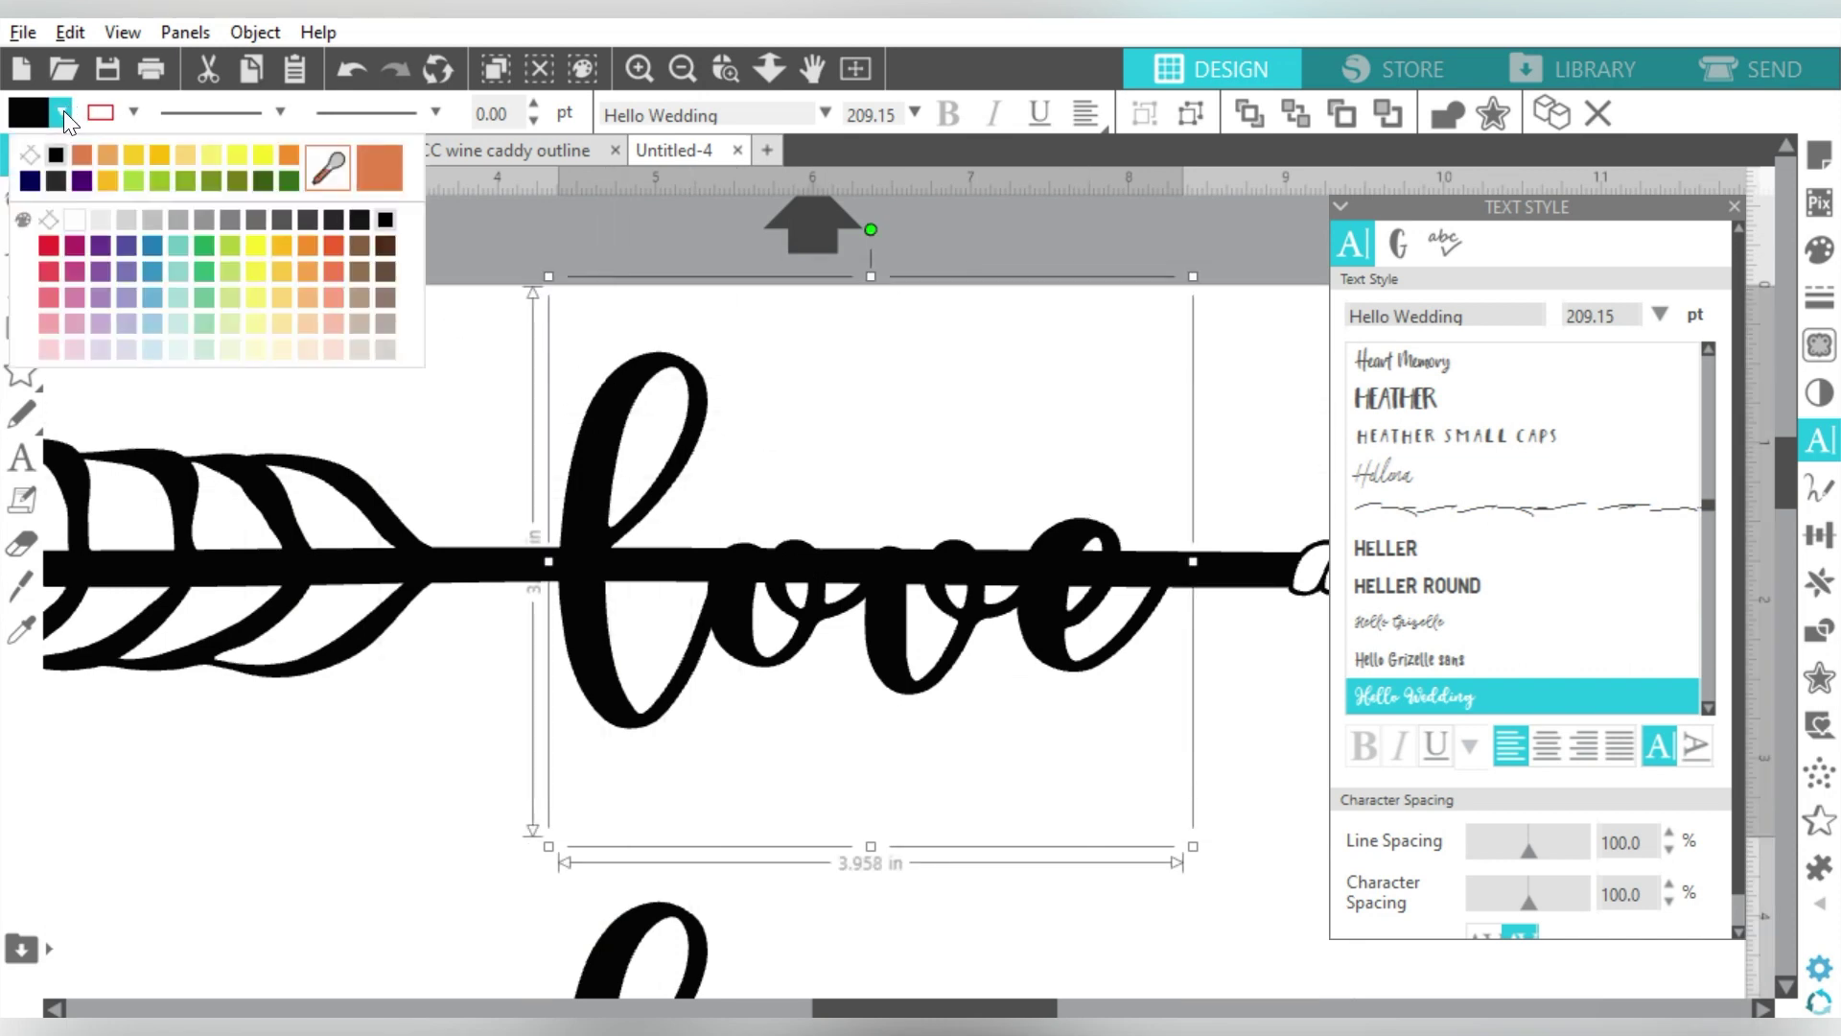
{"action": "left_click", "coordinate": [50, 247]}
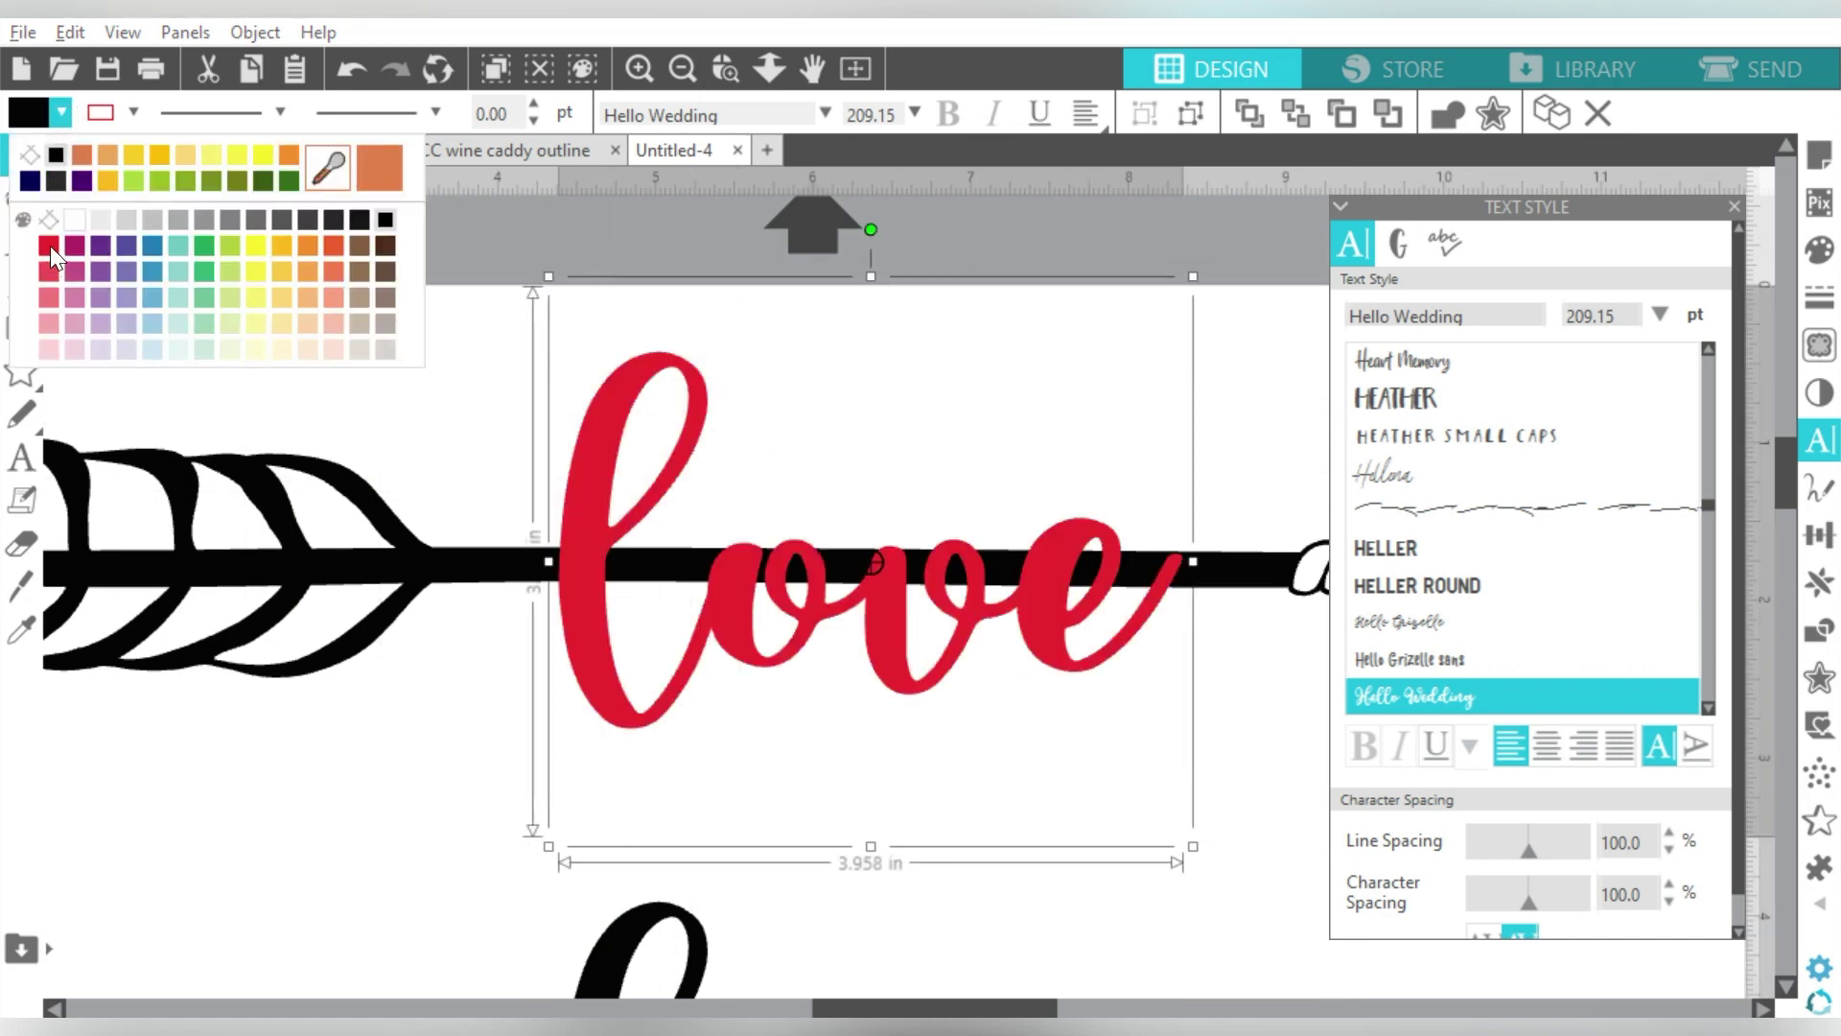
- Cut the arrow shaft with the Knife along the tail of the "e" and inside the left stroke of the "l"
{"action": "left_click", "coordinate": [21, 585]}
{"action": "left_click_drag", "start_coordinate": [1174, 526], "coordinate": [1177, 528]}
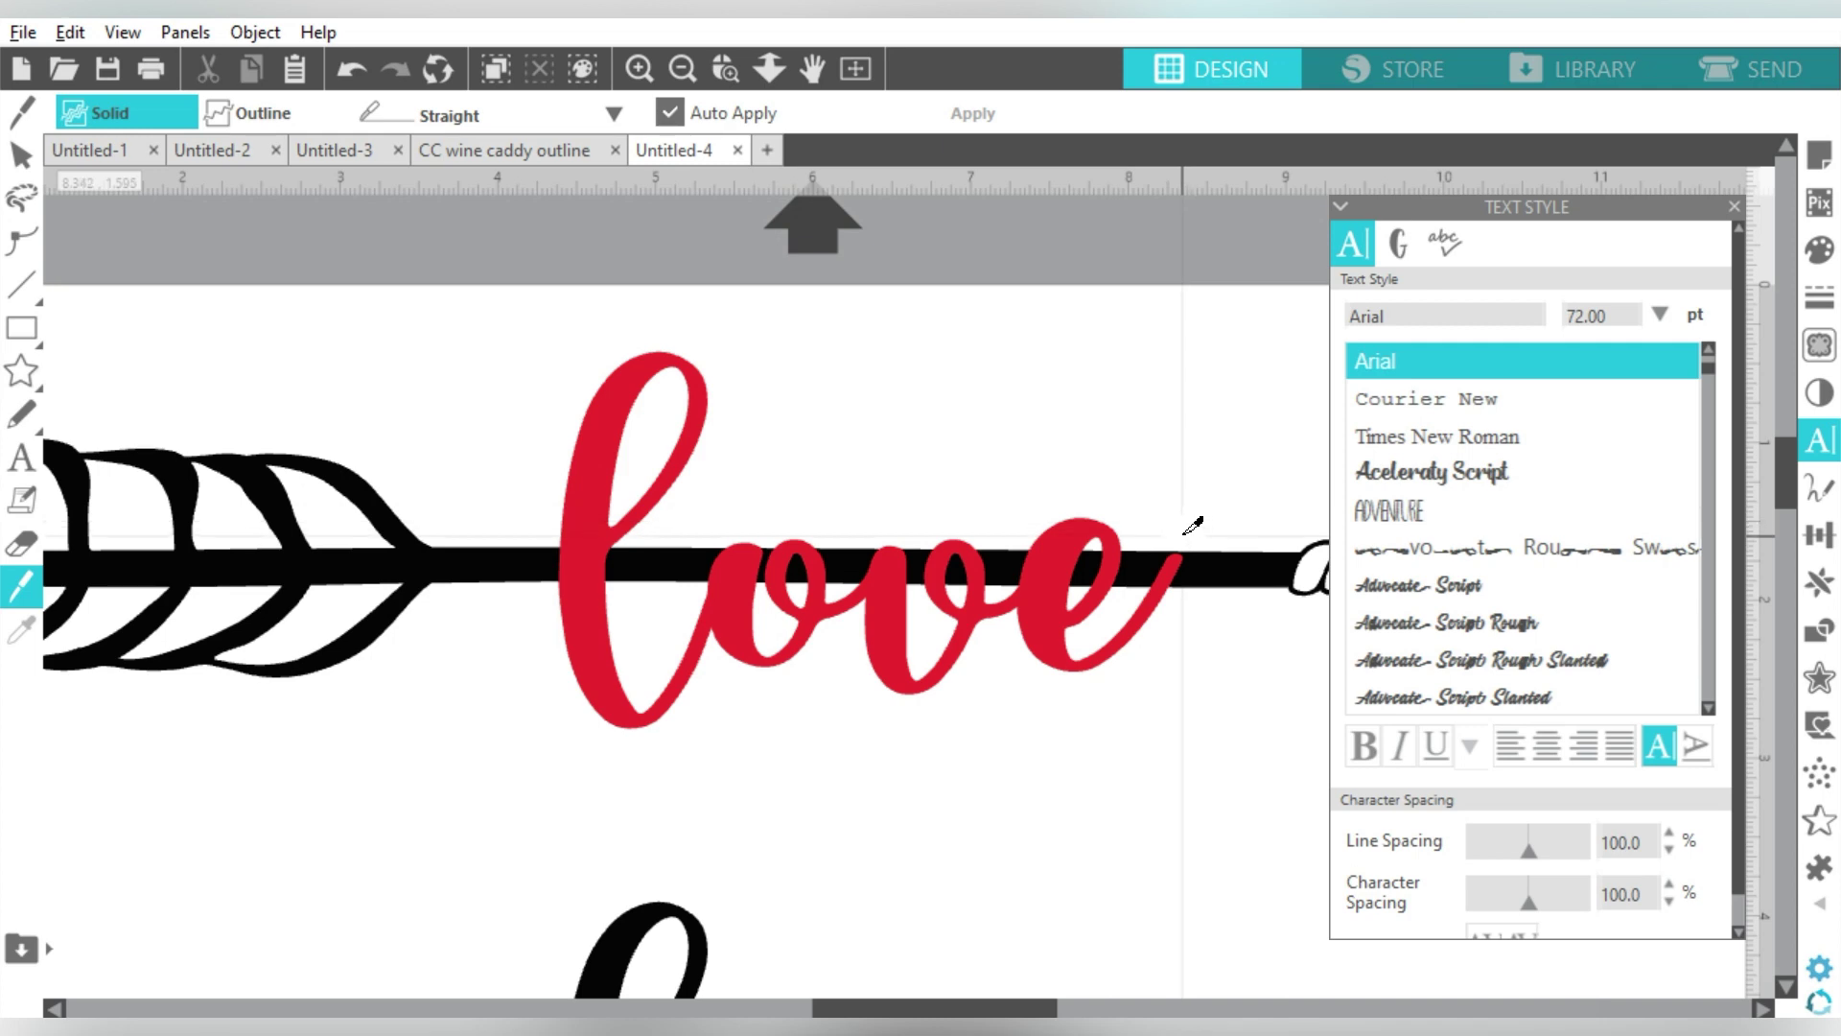
{"action": "mouse_move", "coordinate": [1183, 537]}
{"action": "left_mouse_down"}
{"action": "mouse_move", "coordinate": [1169, 600]}
{"action": "mouse_move", "coordinate": [1135, 634]}
{"action": "left_mouse_up"}
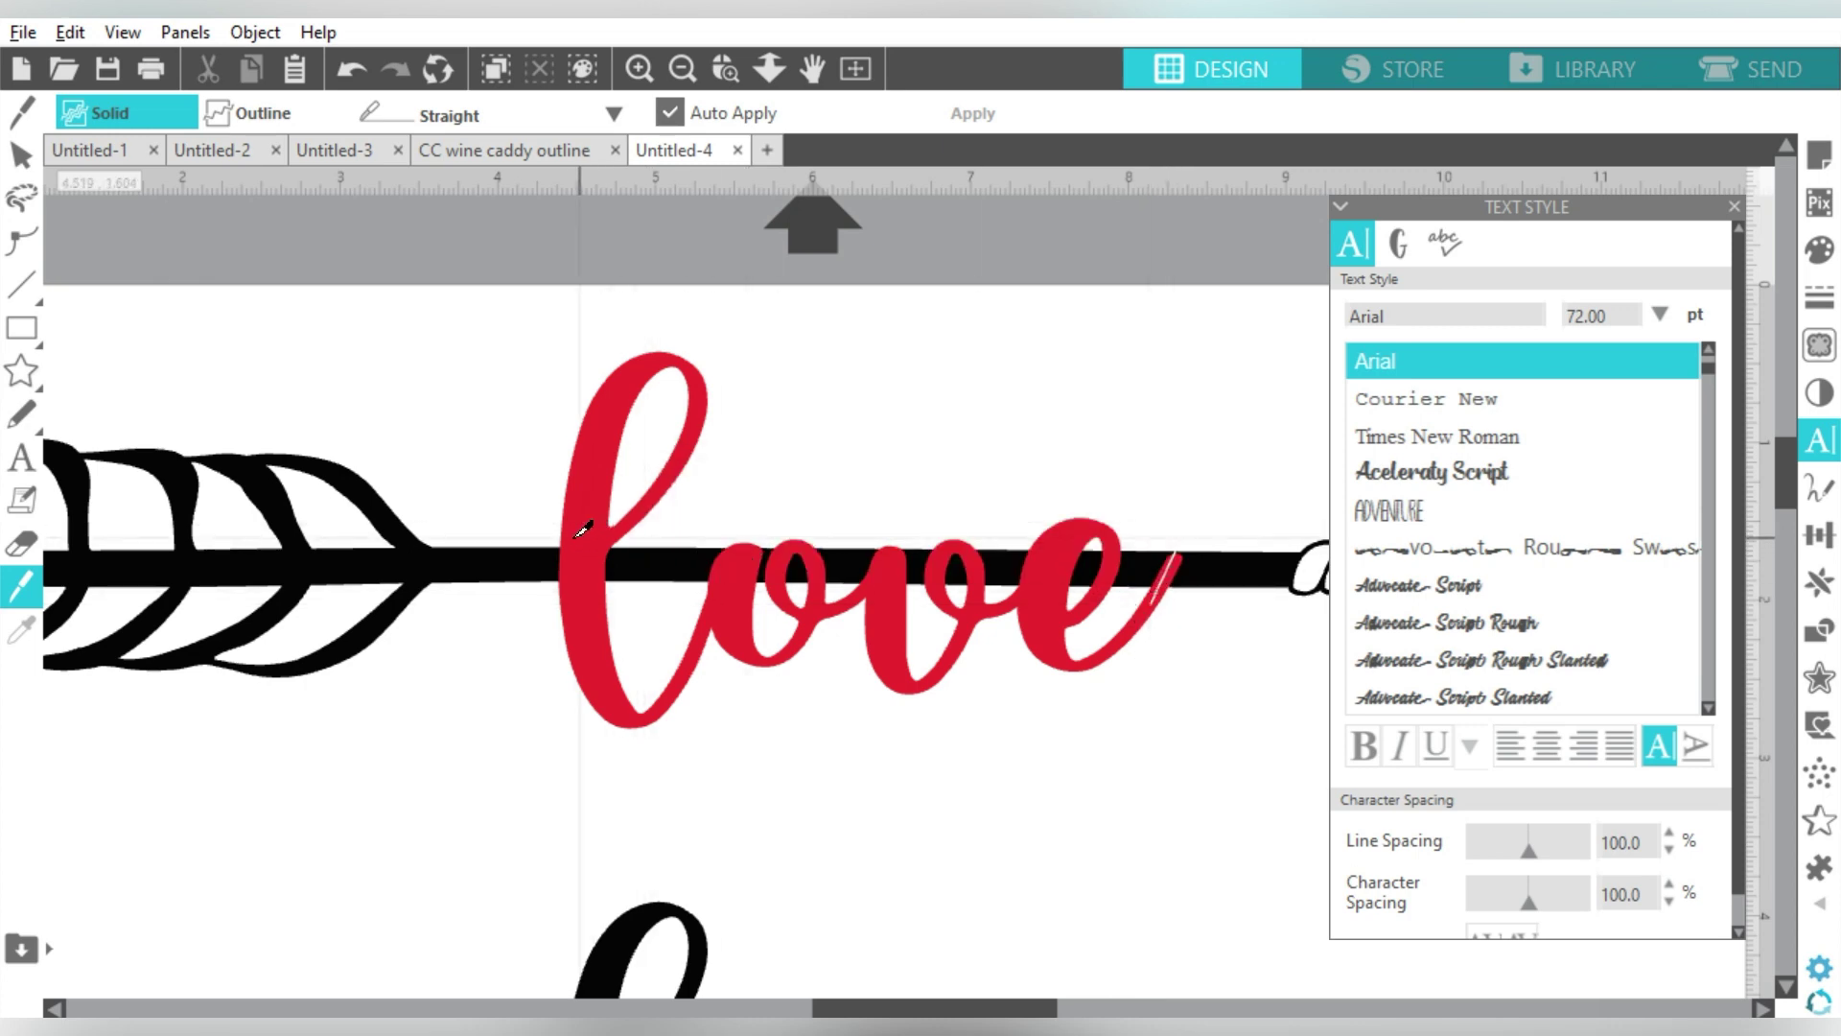
{"action": "left_click_drag", "start_coordinate": [577, 529], "coordinate": [573, 613]}
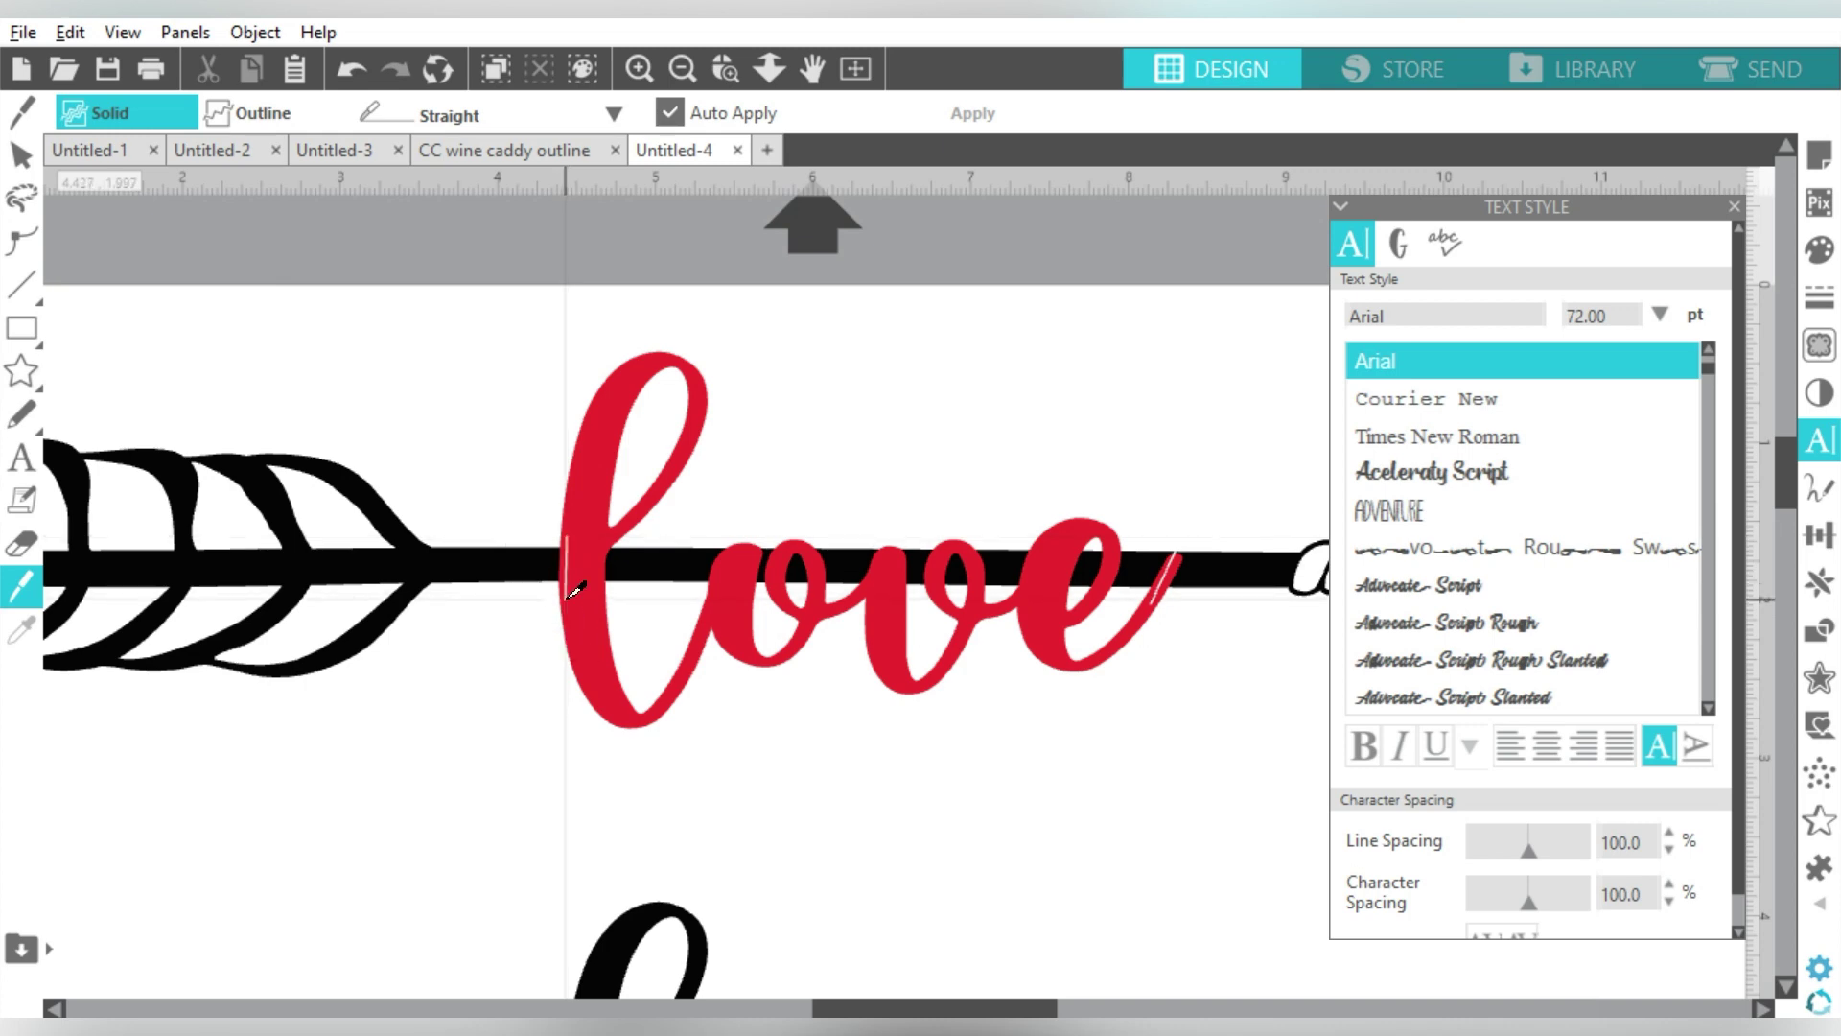
{"action": "left_click", "coordinate": [21, 153]}
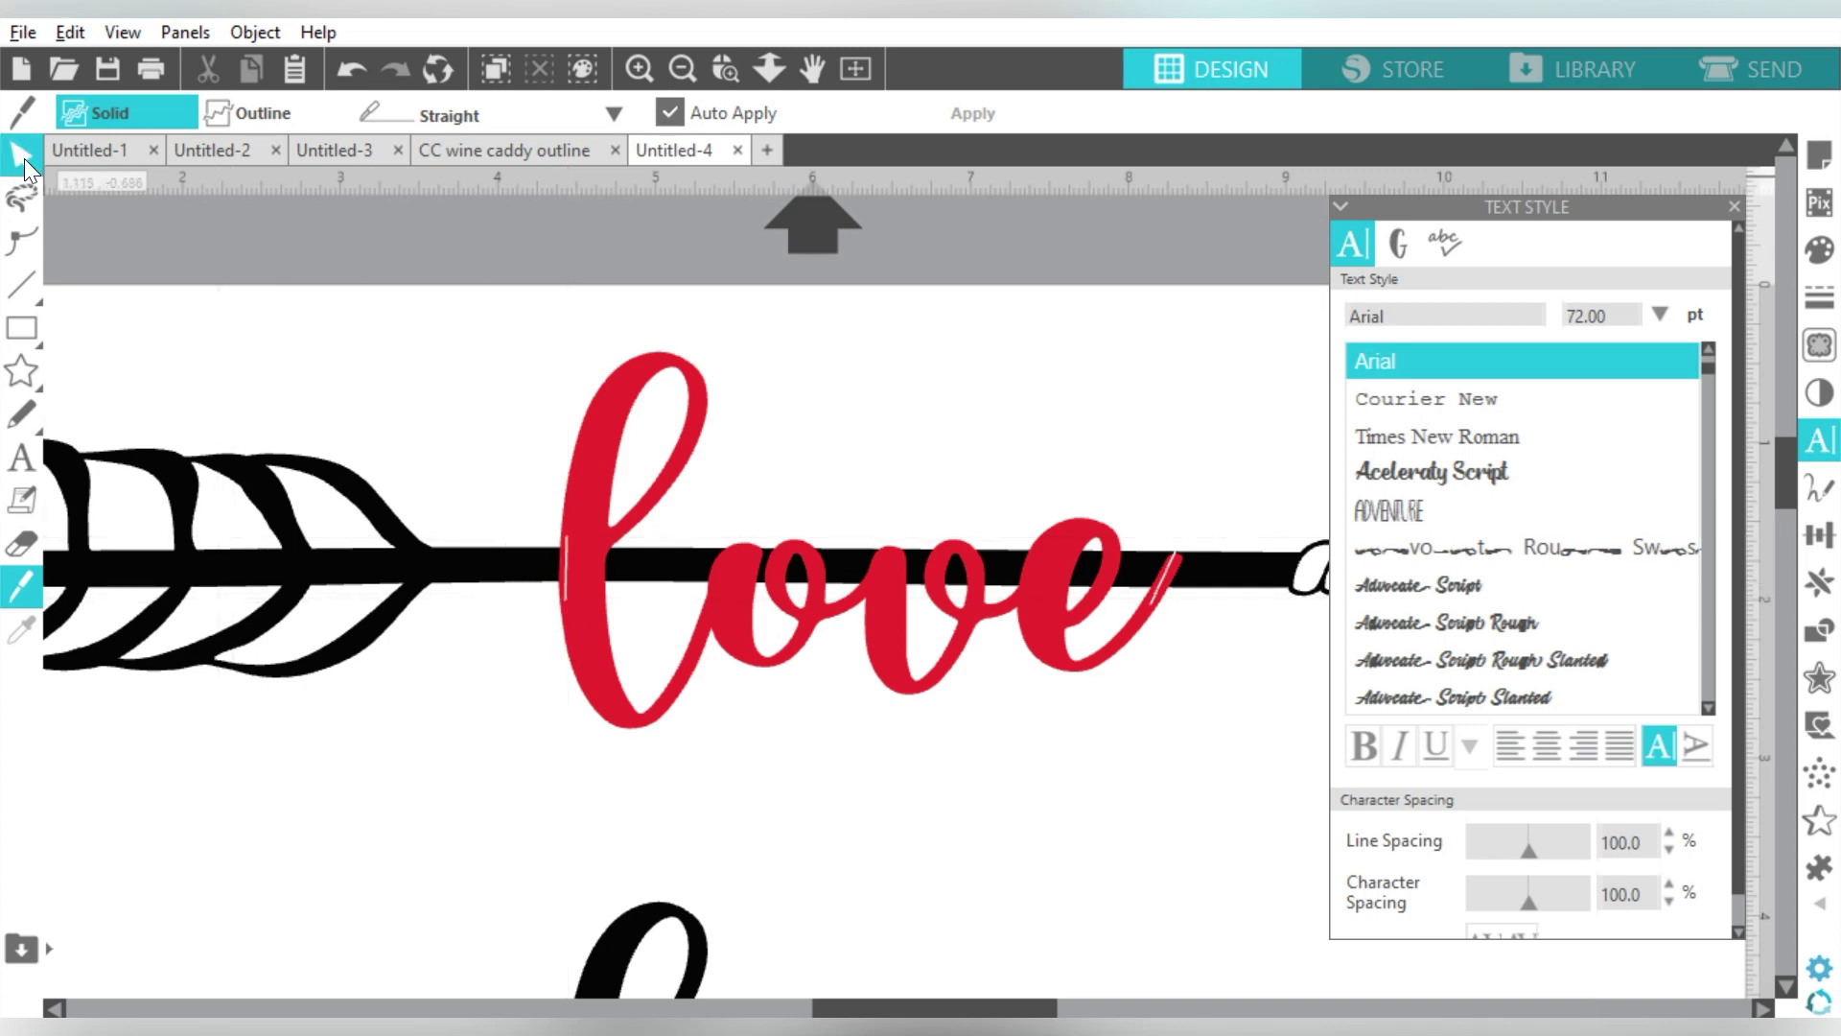
- Delete the red letters l, o, v and e lying over the arrow shaft
{"action": "left_click", "coordinate": [601, 436]}
{"action": "key", "text": "Delete"}
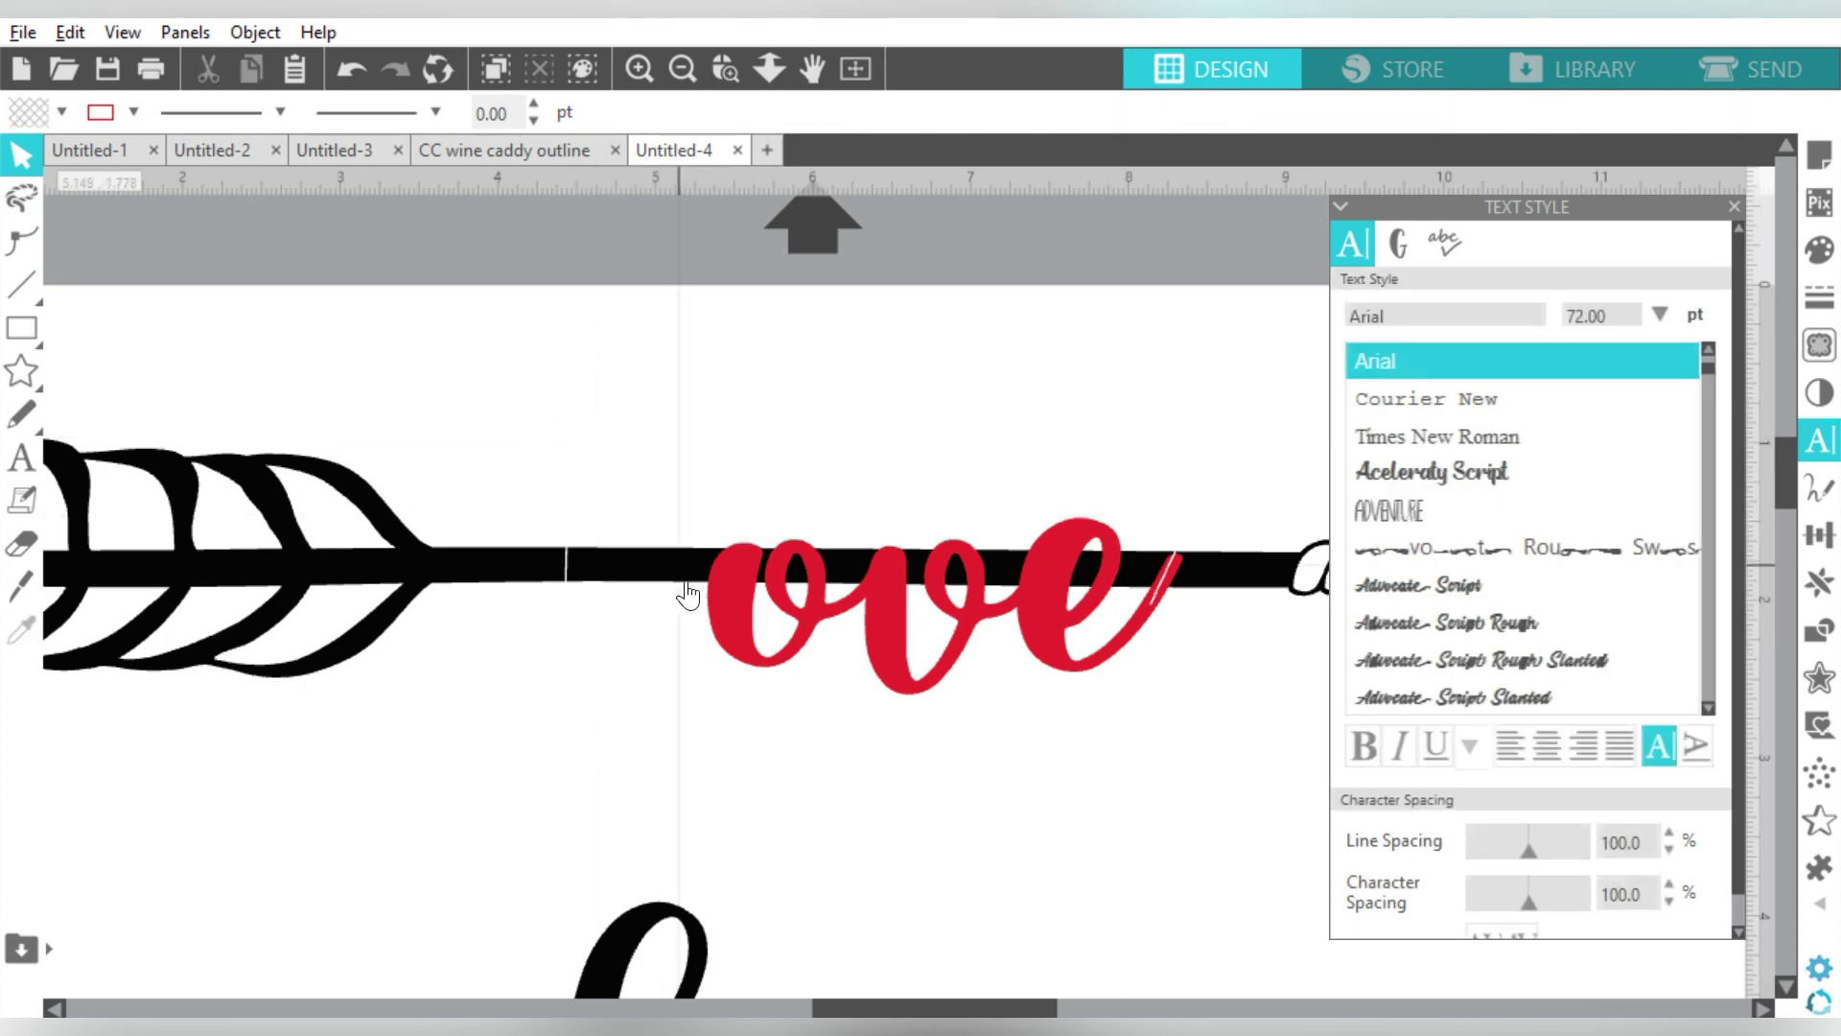
{"action": "left_click", "coordinate": [717, 597]}
{"action": "key", "text": "Delete"}
{"action": "left_click", "coordinate": [881, 607]}
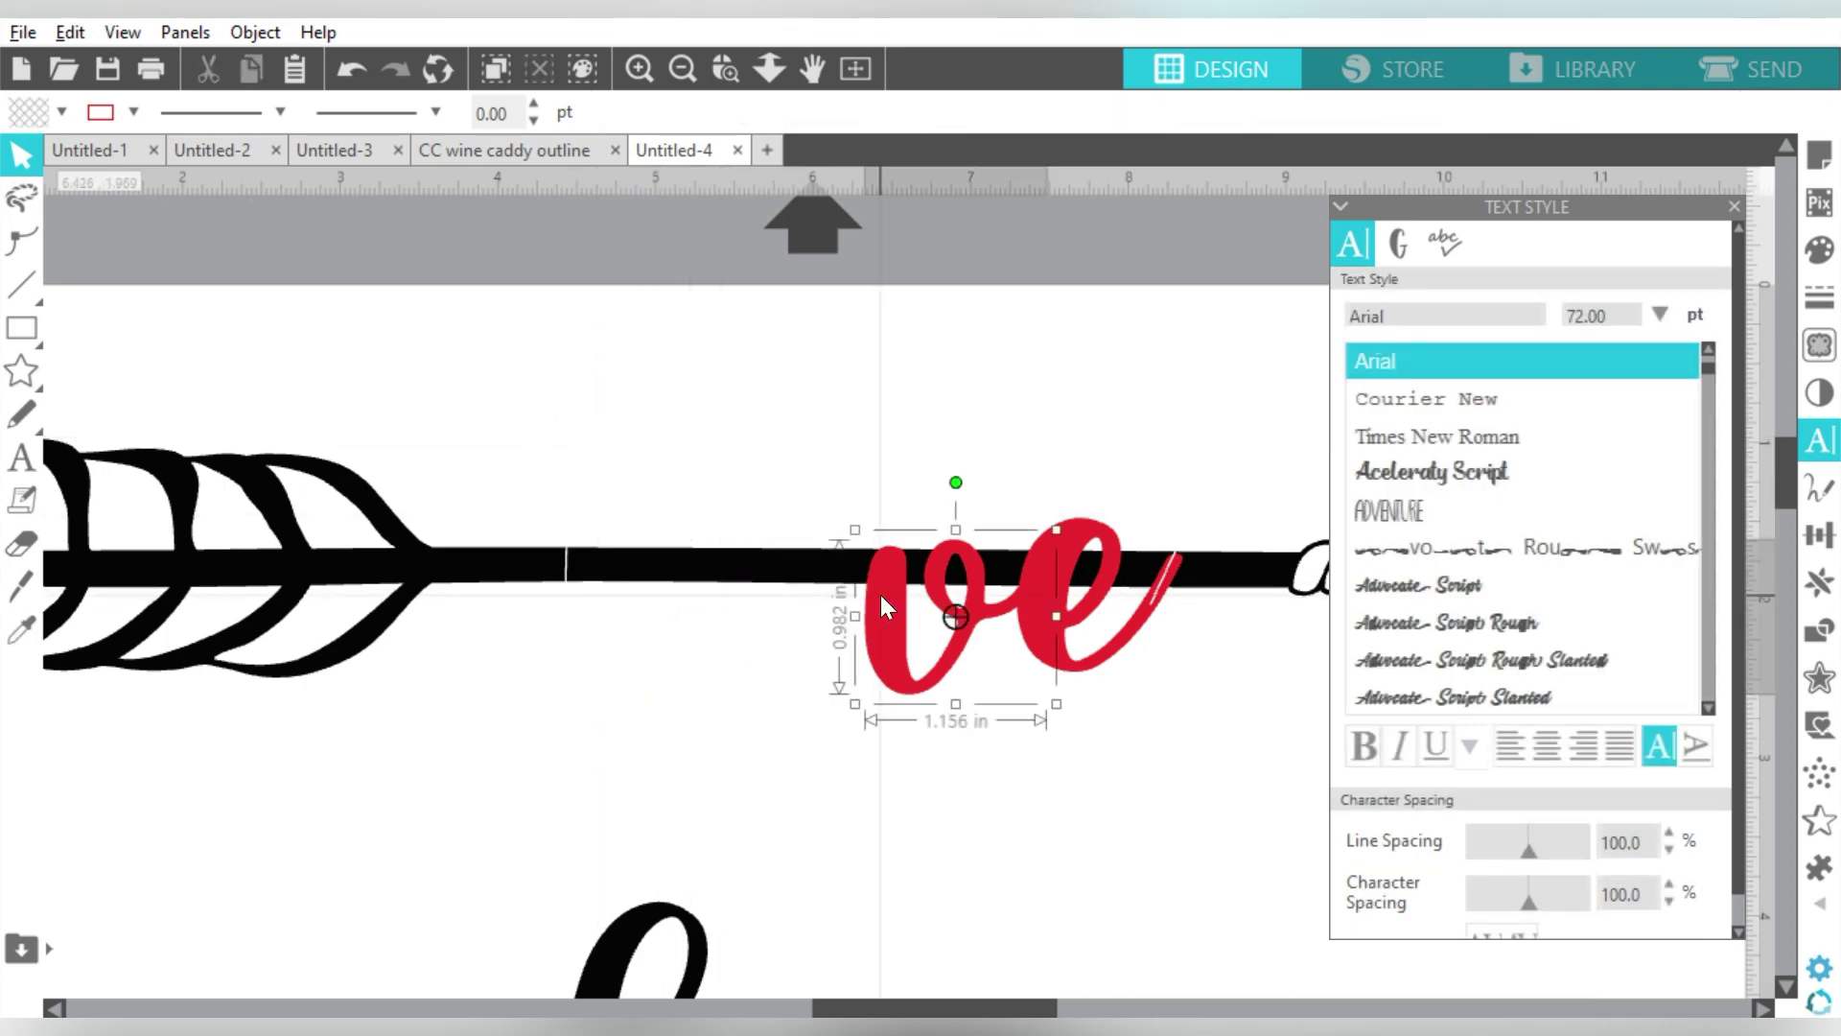
{"action": "key", "text": "Delete"}
{"action": "left_click", "coordinate": [1036, 602]}
{"action": "key", "text": "Delete"}
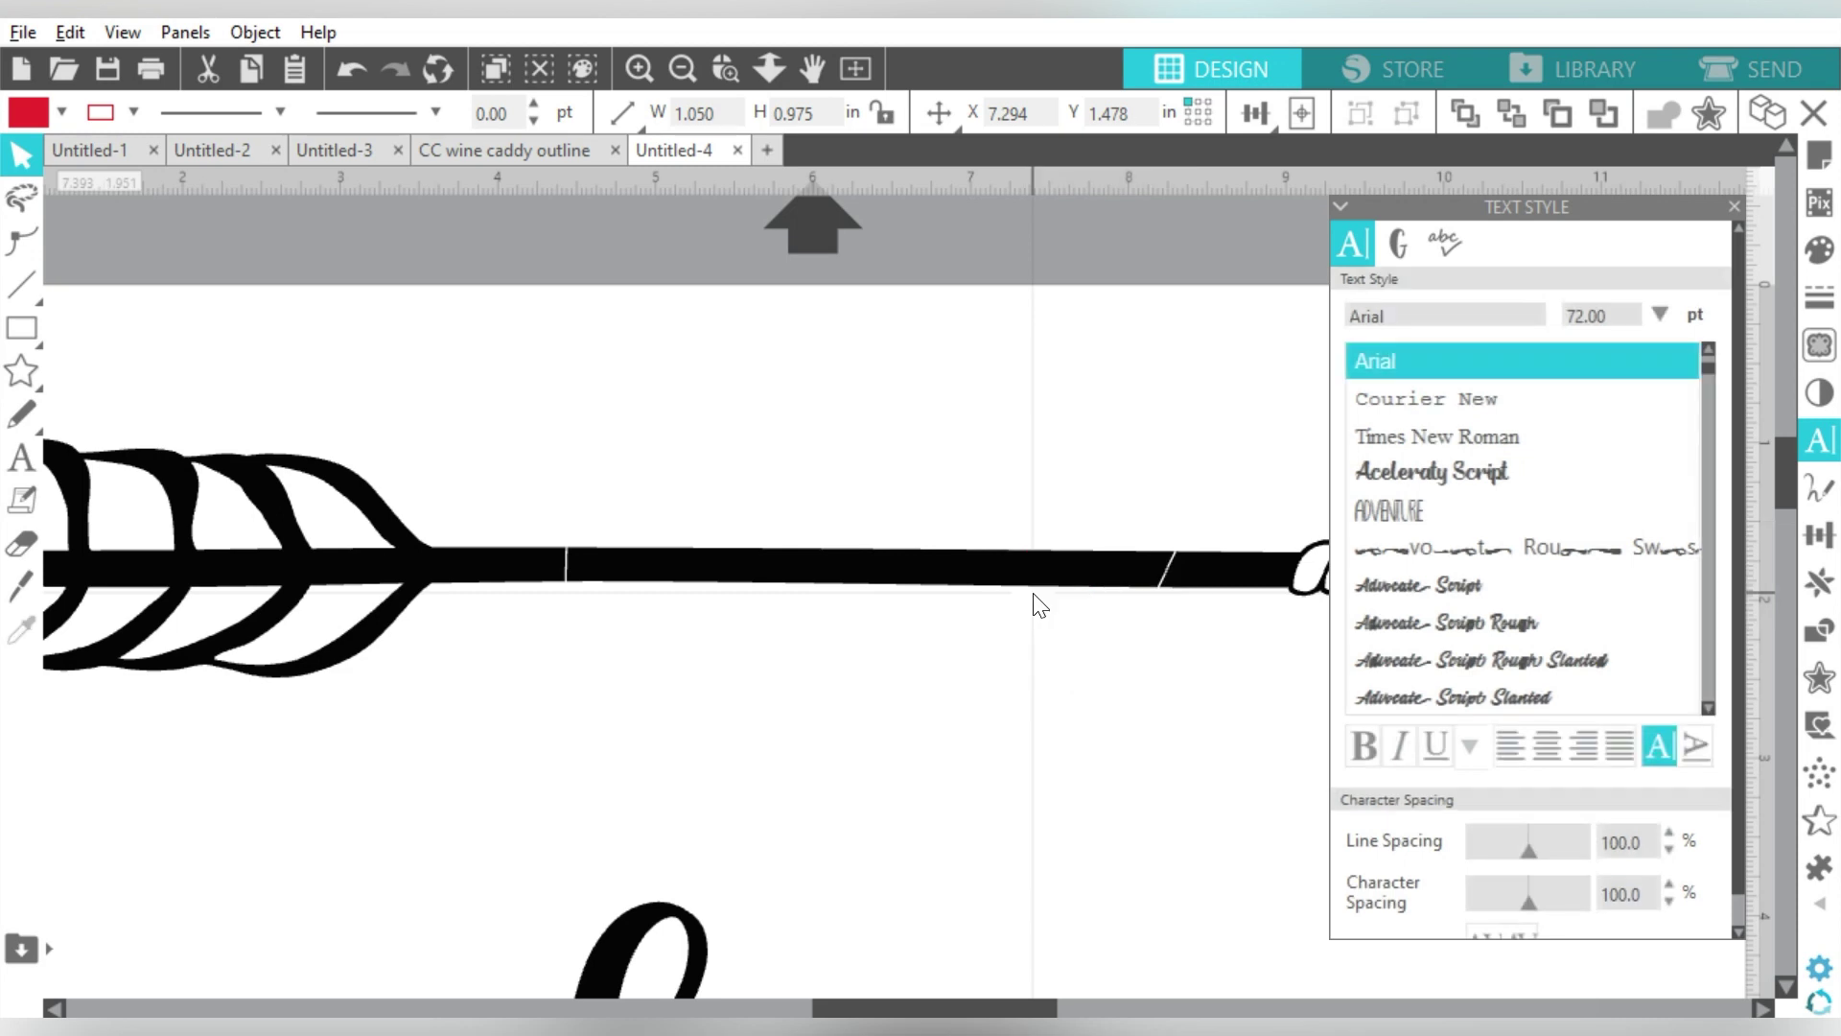
- Delete the cut middle section of the arrow shaft and place a duplicate of the word "love" in the gap
{"action": "left_click", "coordinate": [1020, 583]}
{"action": "key", "text": "Delete"}
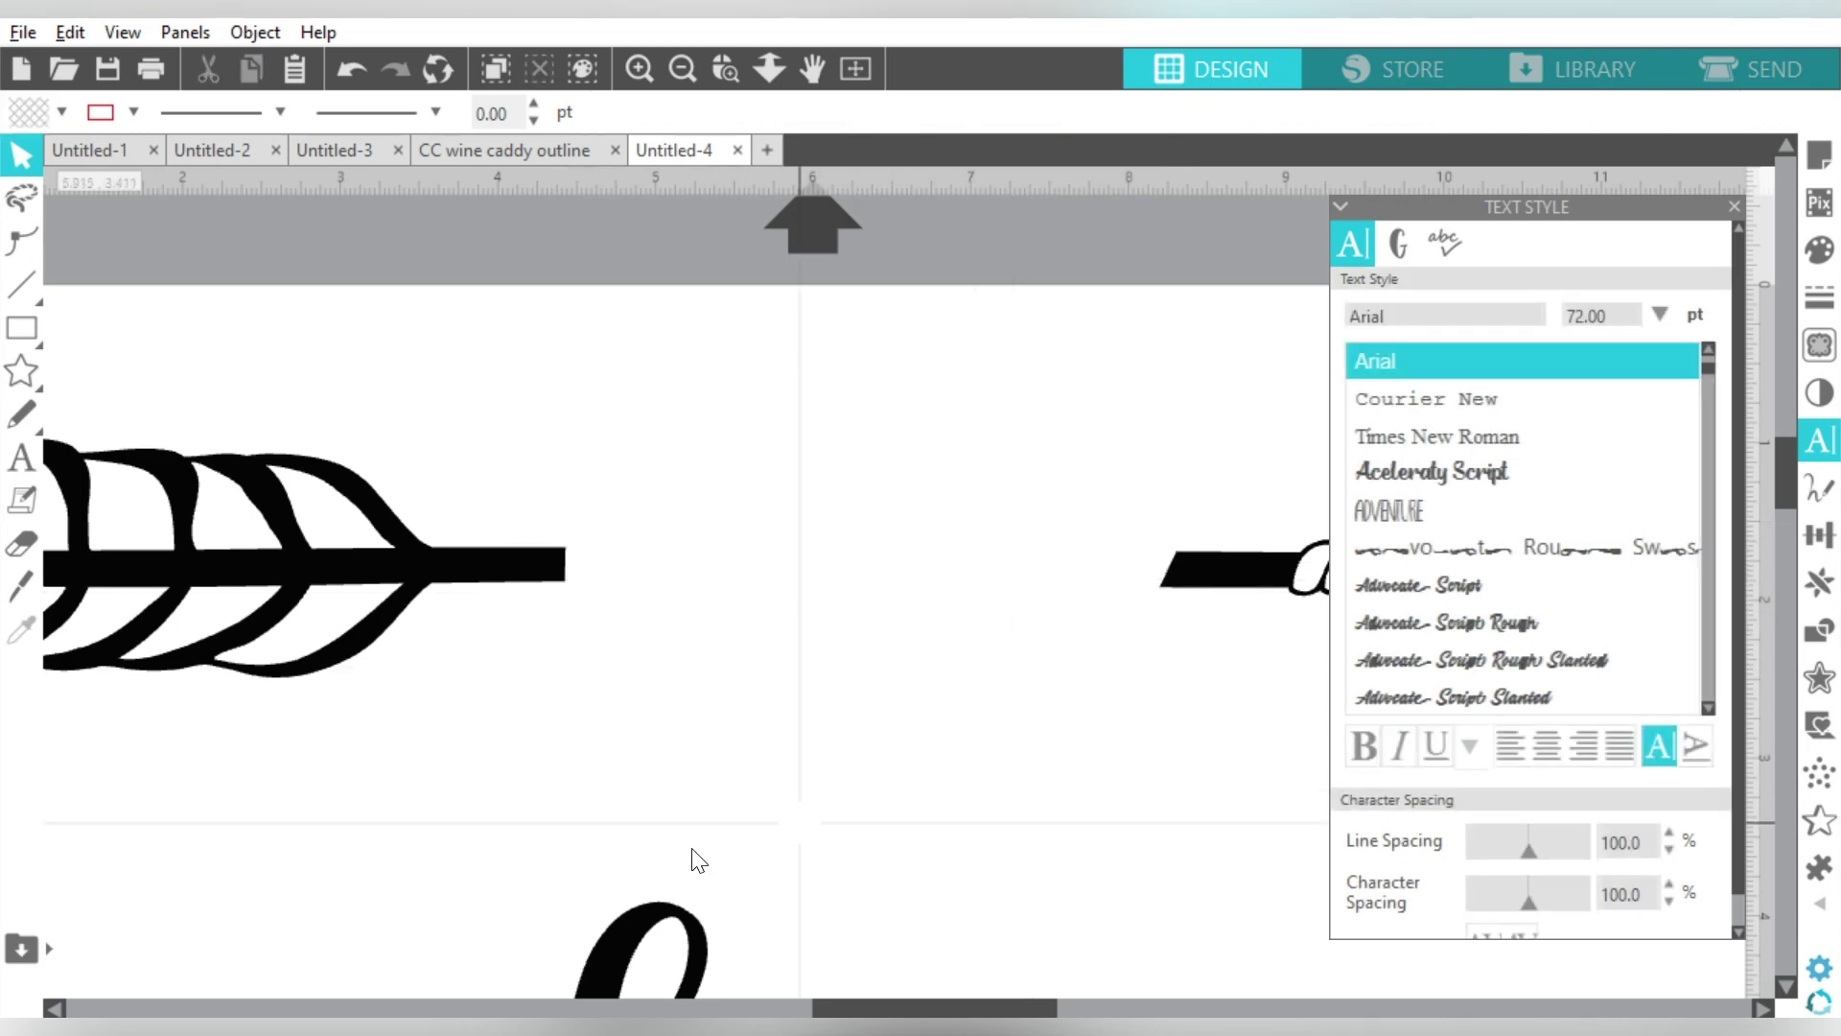
{"action": "left_click", "coordinate": [679, 55]}
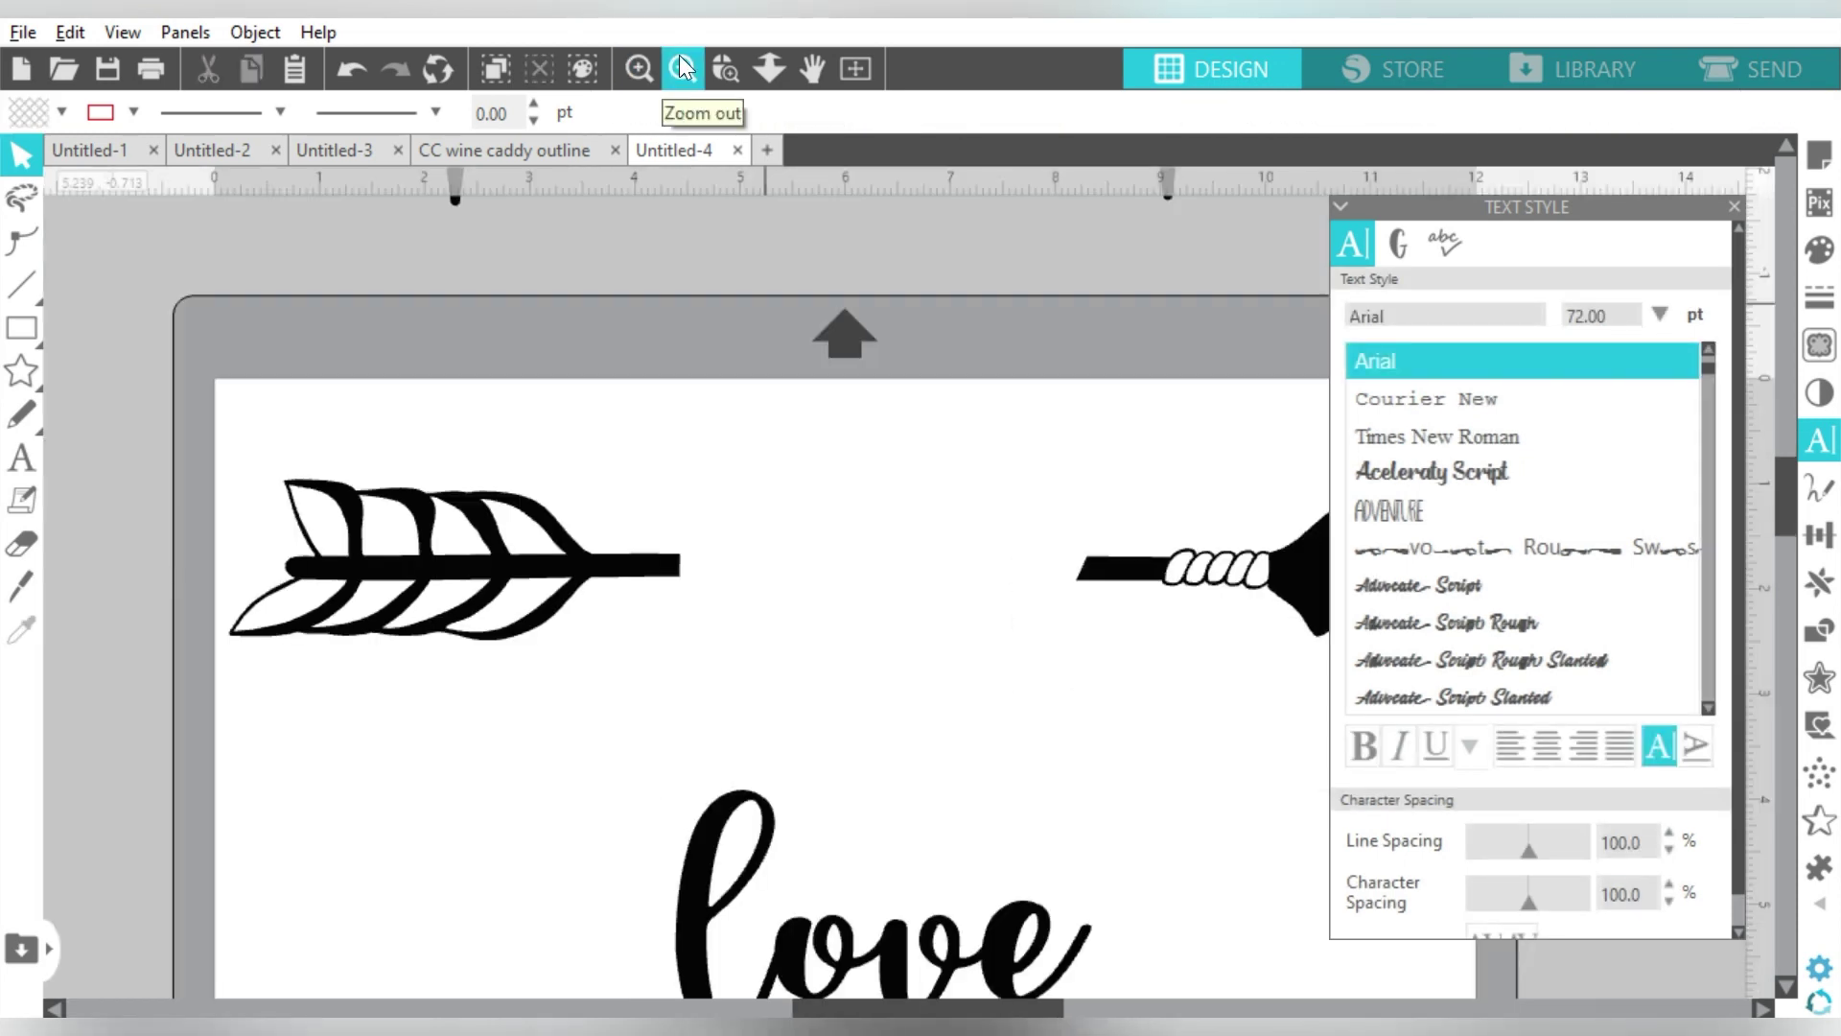
{"action": "left_click", "coordinate": [679, 56]}
{"action": "left_click", "coordinate": [780, 771]}
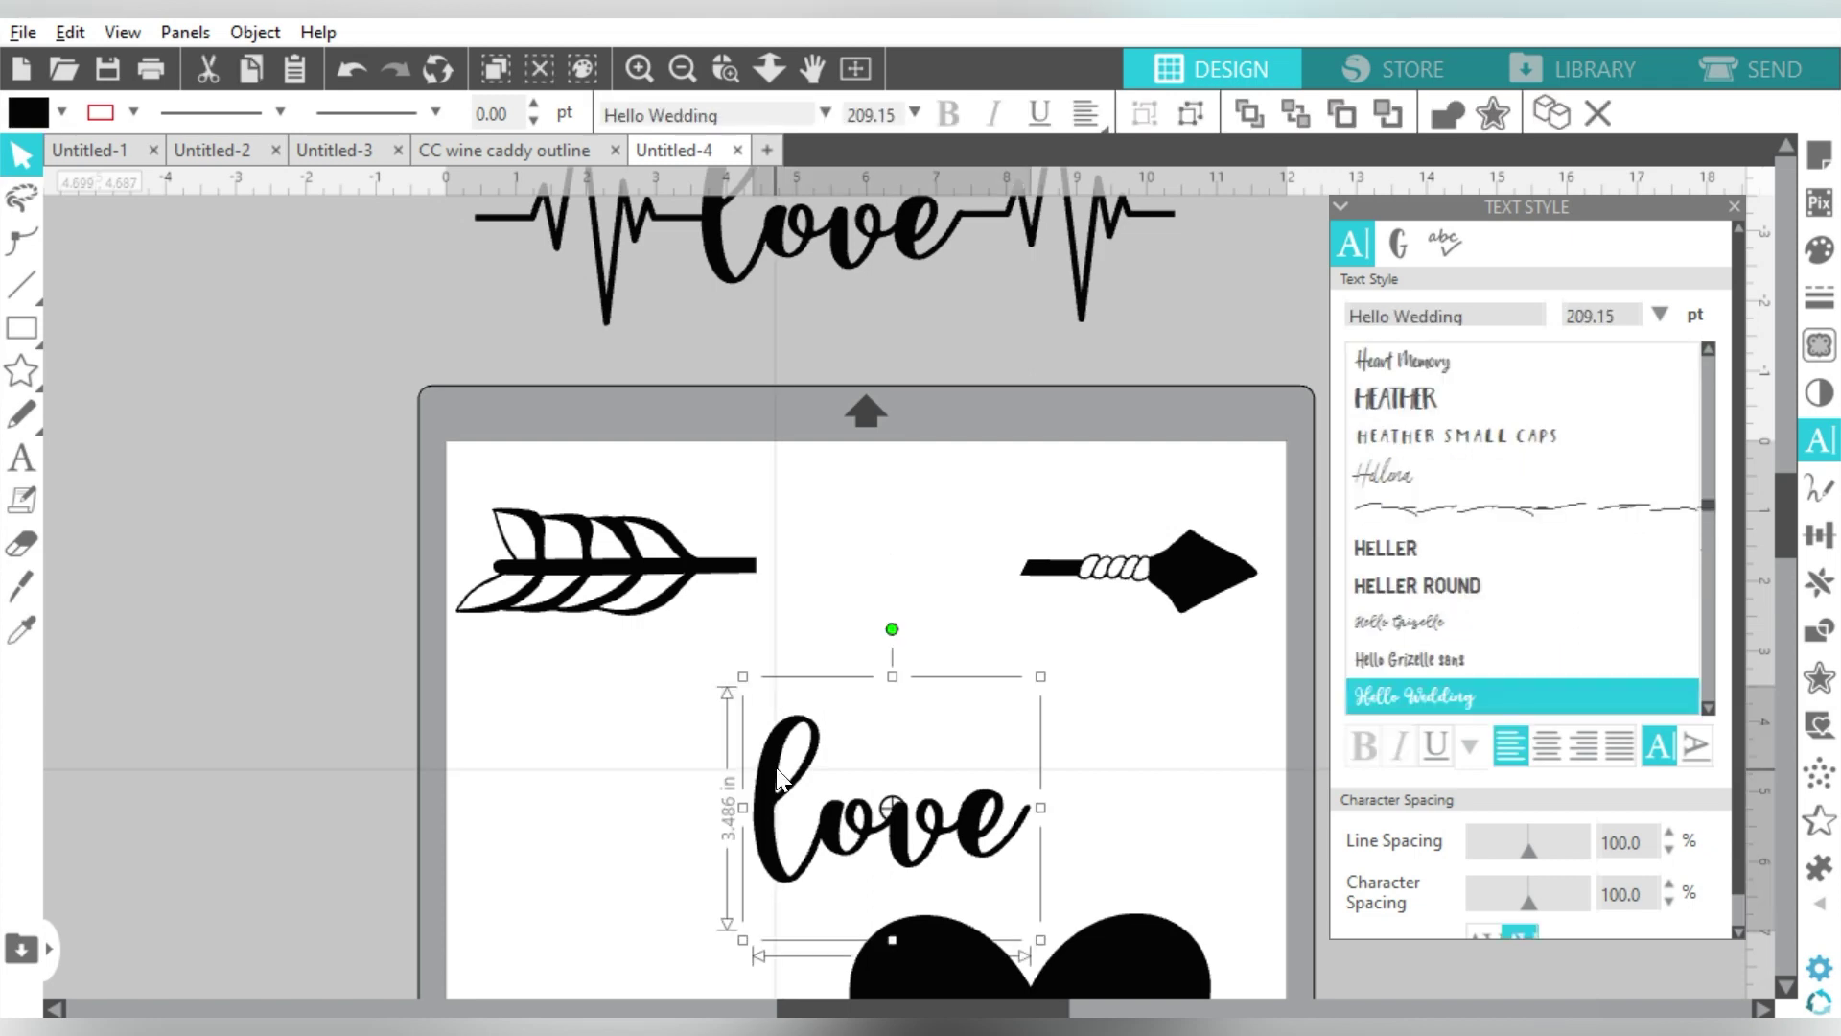
{"action": "key", "text": "ctrl+Up"}
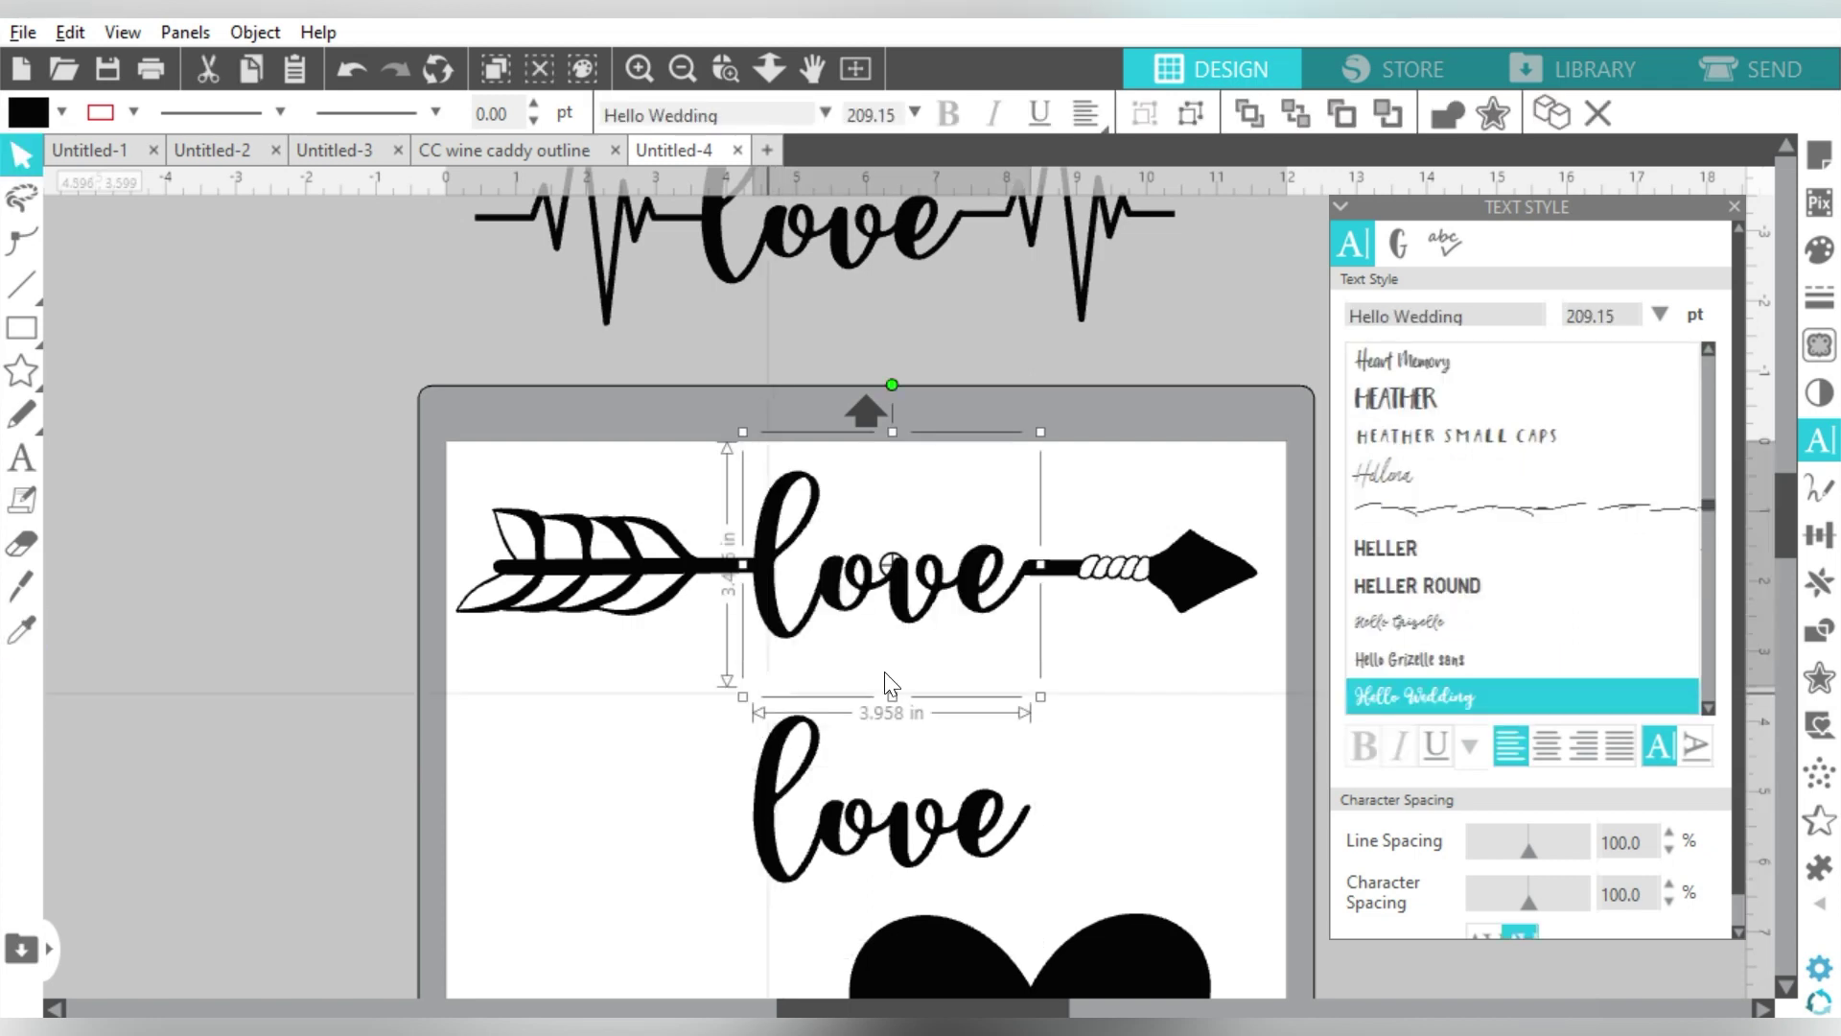
- Weld the word "love" together with both halves of the arrow
{"action": "left_click", "coordinate": [1271, 476]}
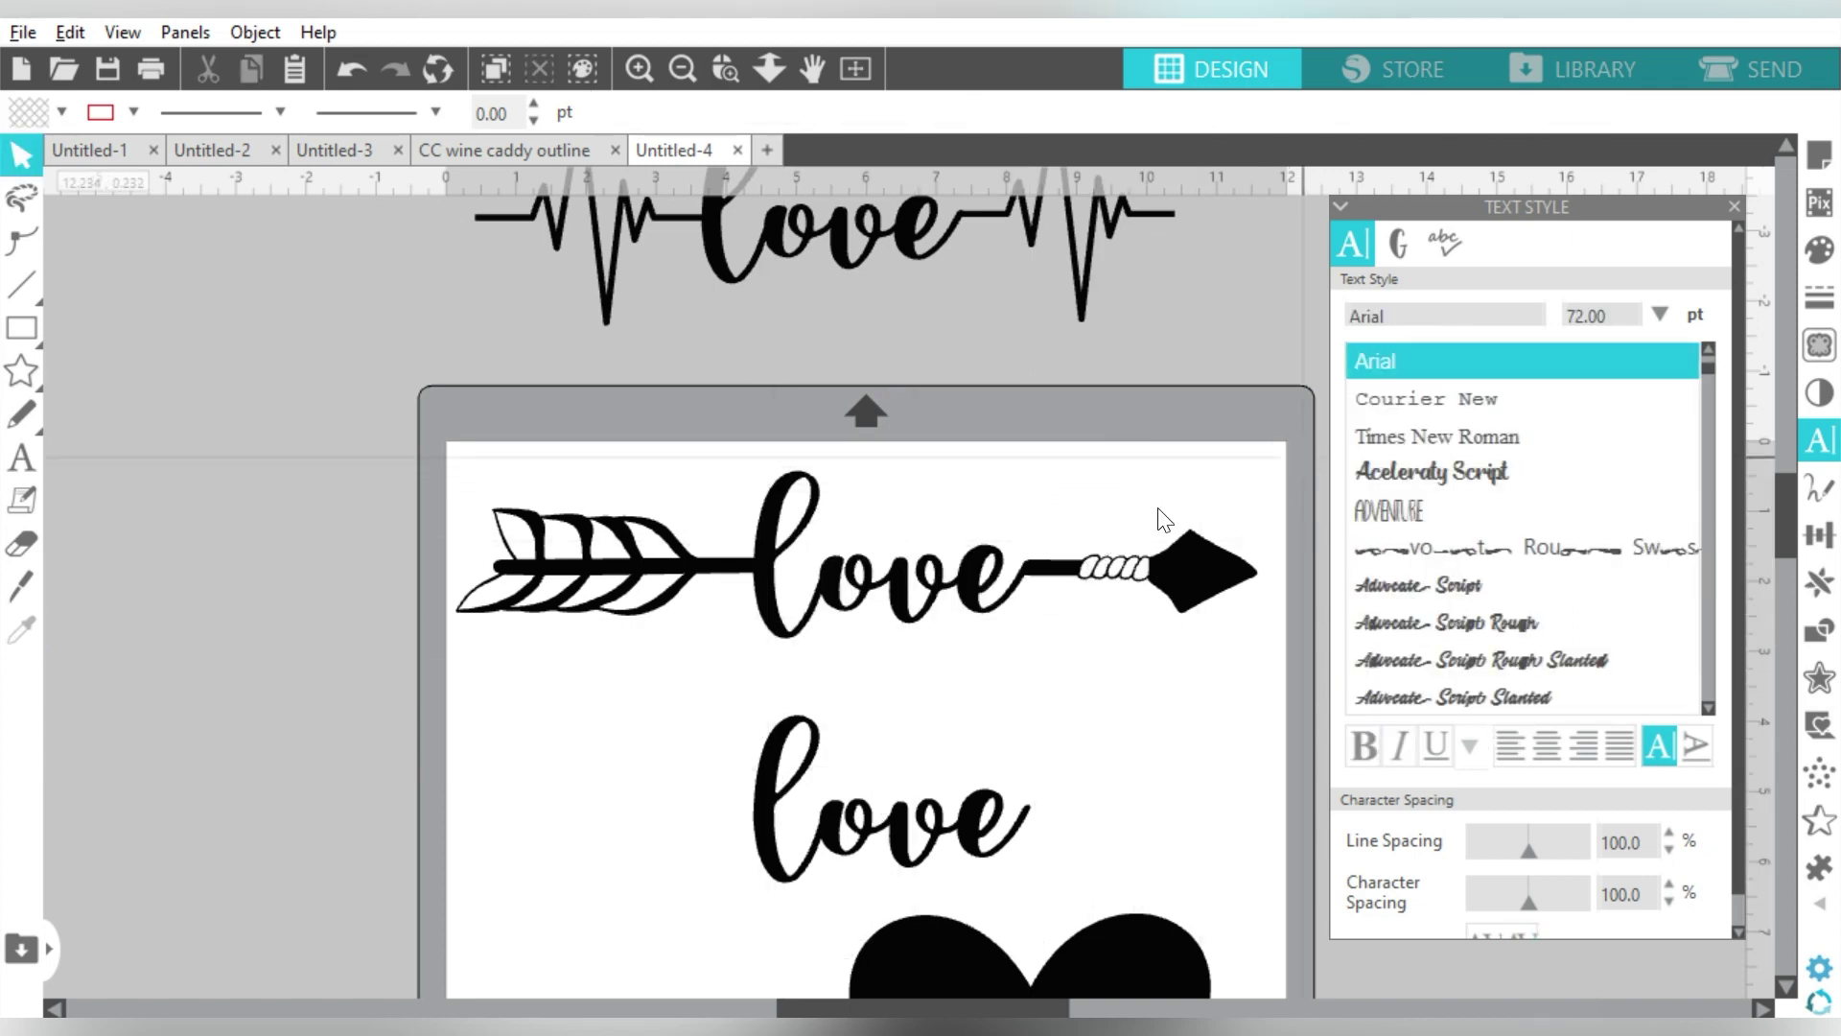
{"action": "left_click_drag", "start_coordinate": [1277, 463], "coordinate": [605, 662]}
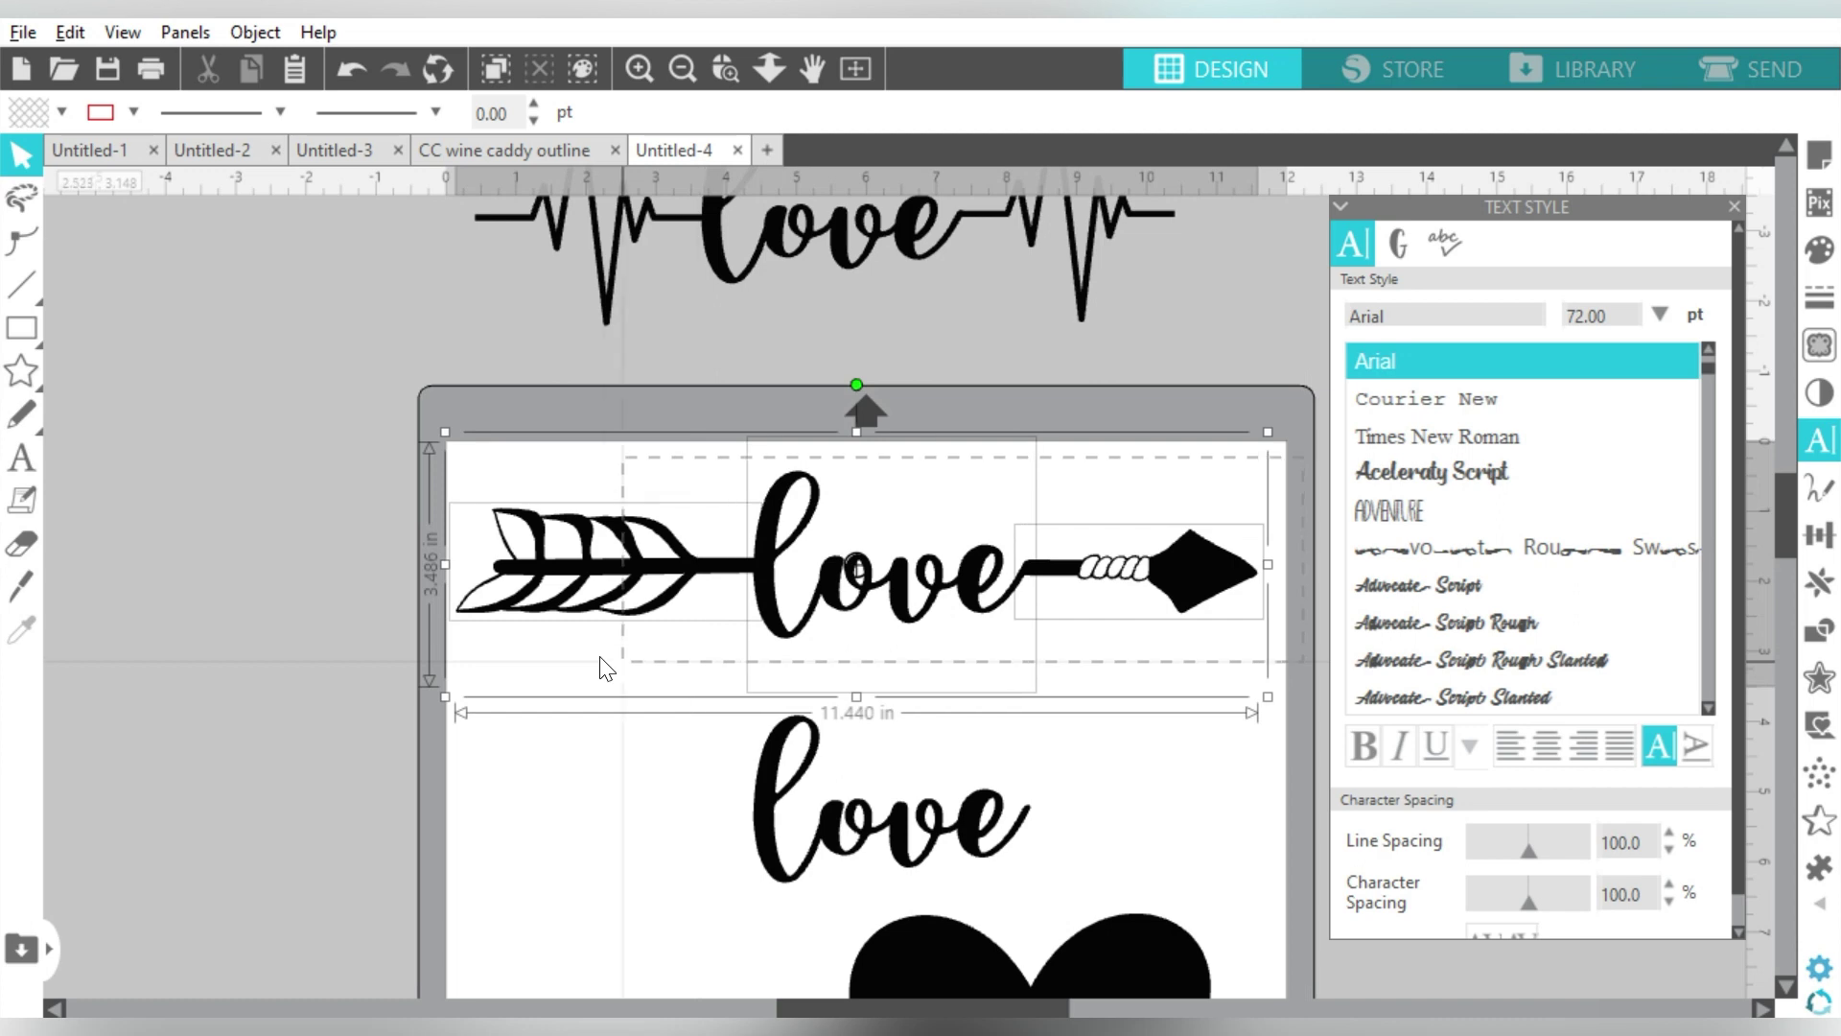
{"action": "right_click", "coordinate": [580, 589]}
{"action": "left_click", "coordinate": [613, 571]}
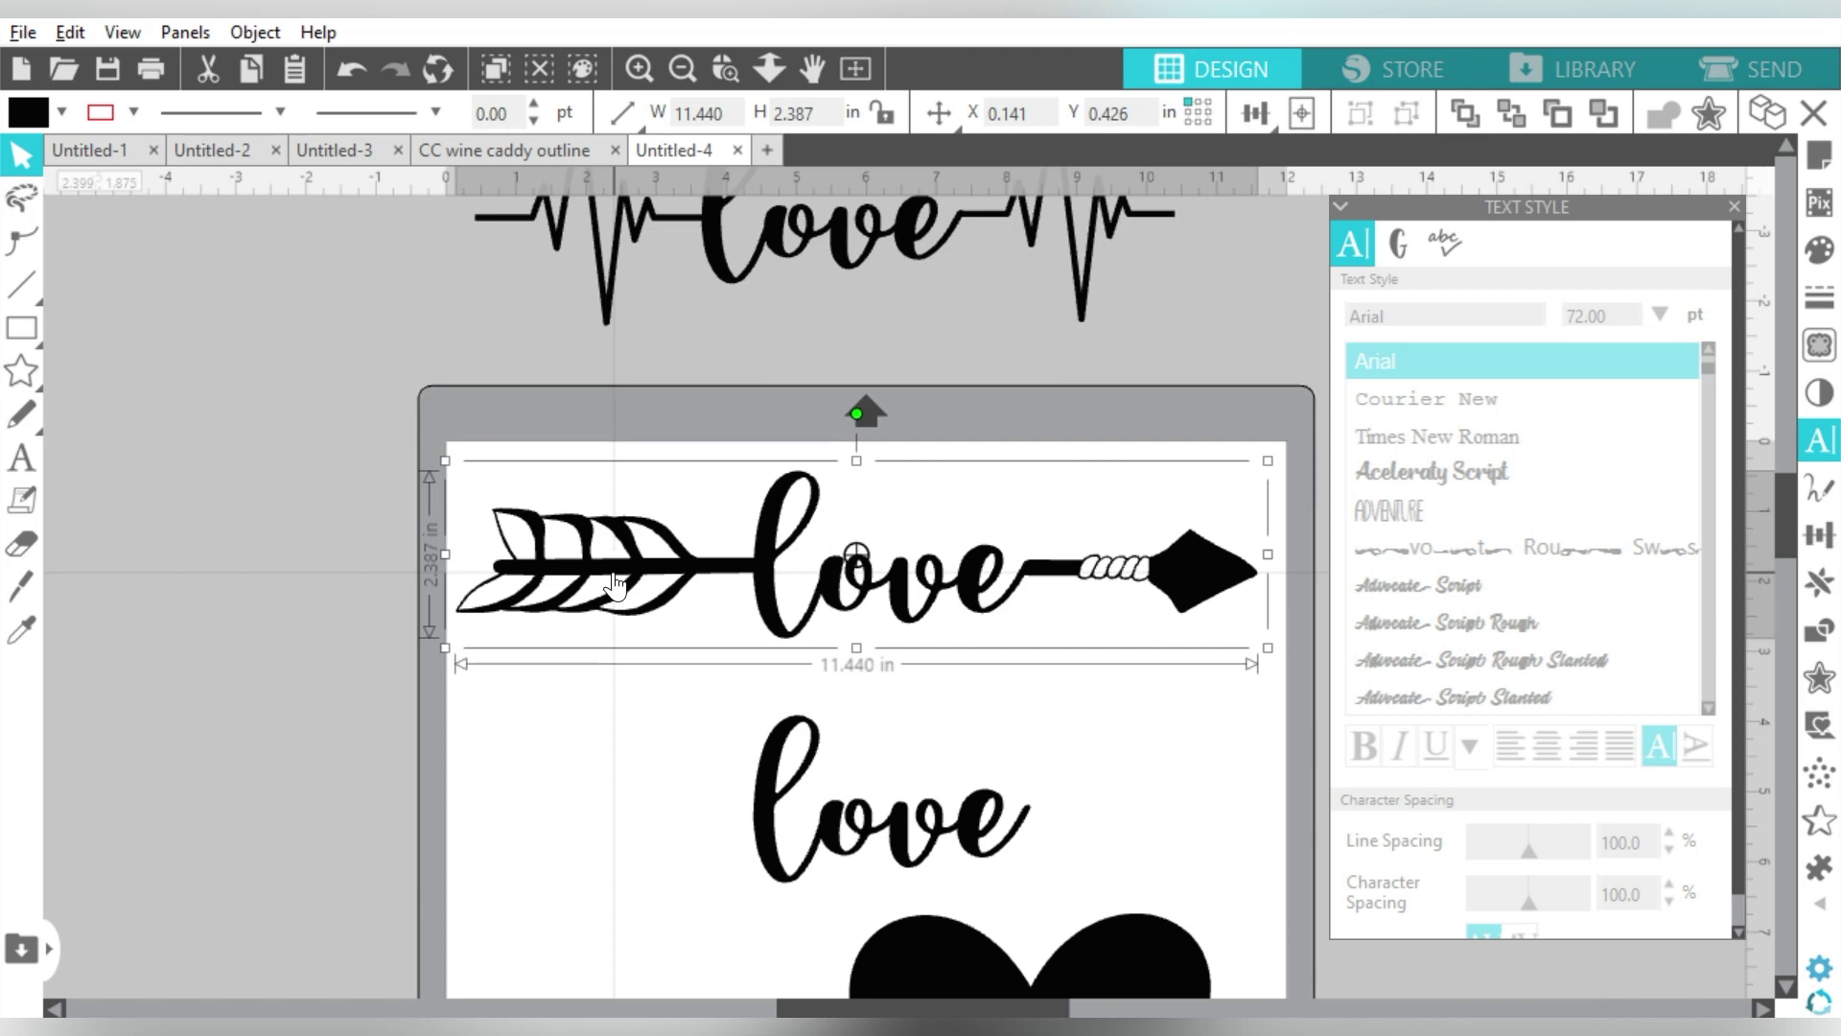
- Move the arrow design above the page and the black heart to the upper left of the page
{"action": "left_click_drag", "start_coordinate": [1178, 570], "coordinate": [1147, 309]}
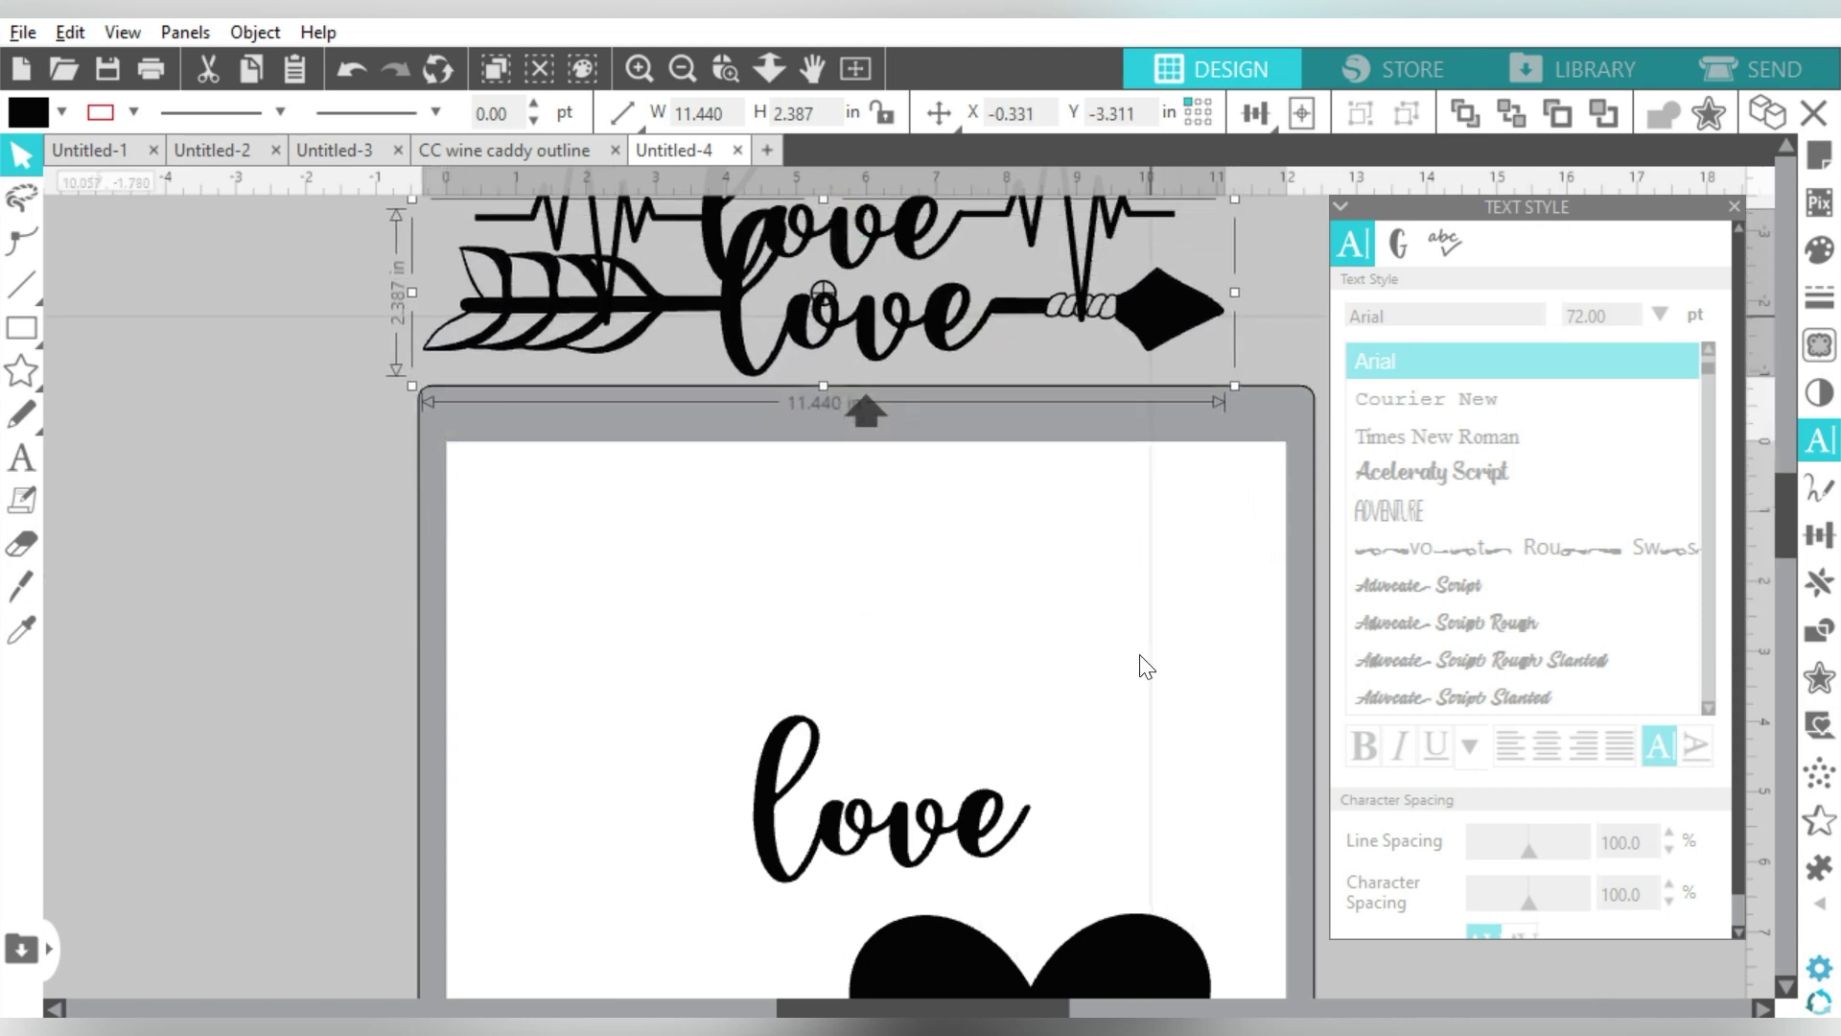
{"action": "left_click_drag", "start_coordinate": [1784, 503], "coordinate": [1784, 558]}
{"action": "left_click_drag", "start_coordinate": [974, 662], "coordinate": [650, 371]}
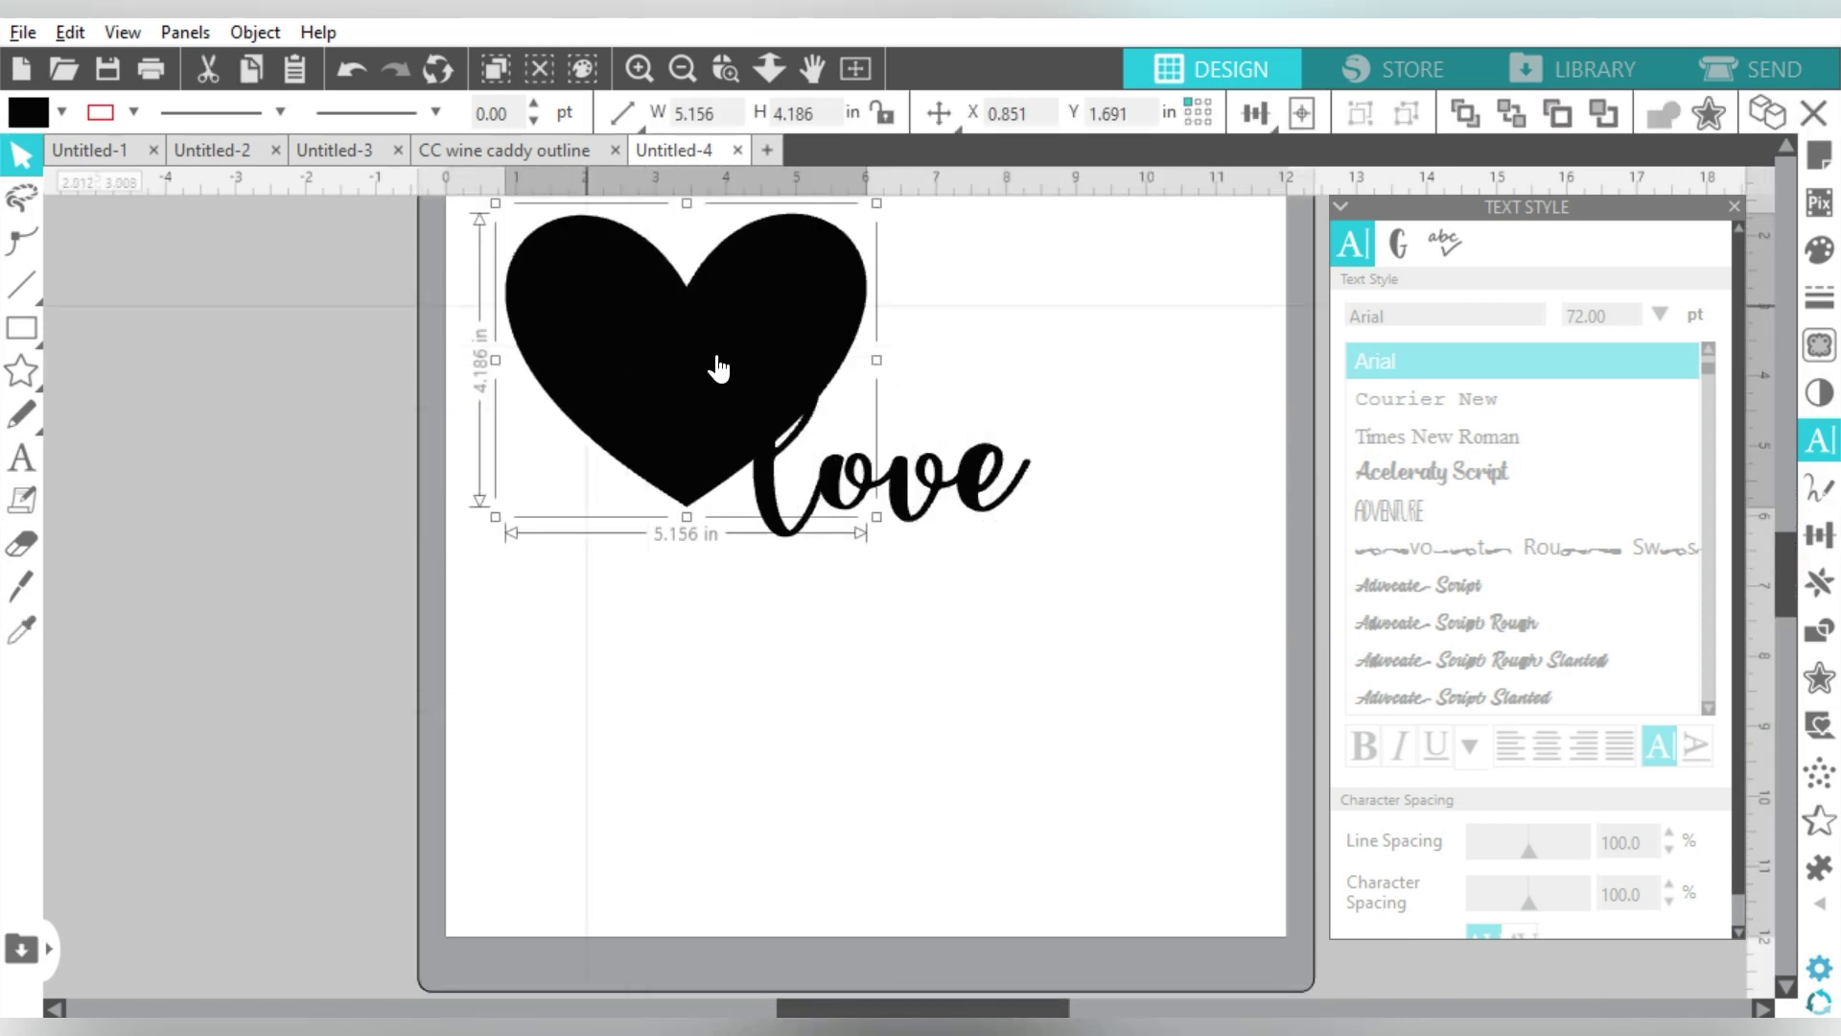
- Fill the heart with red and enlarge it to about 7.14 in wide
{"action": "left_click", "coordinate": [59, 111]}
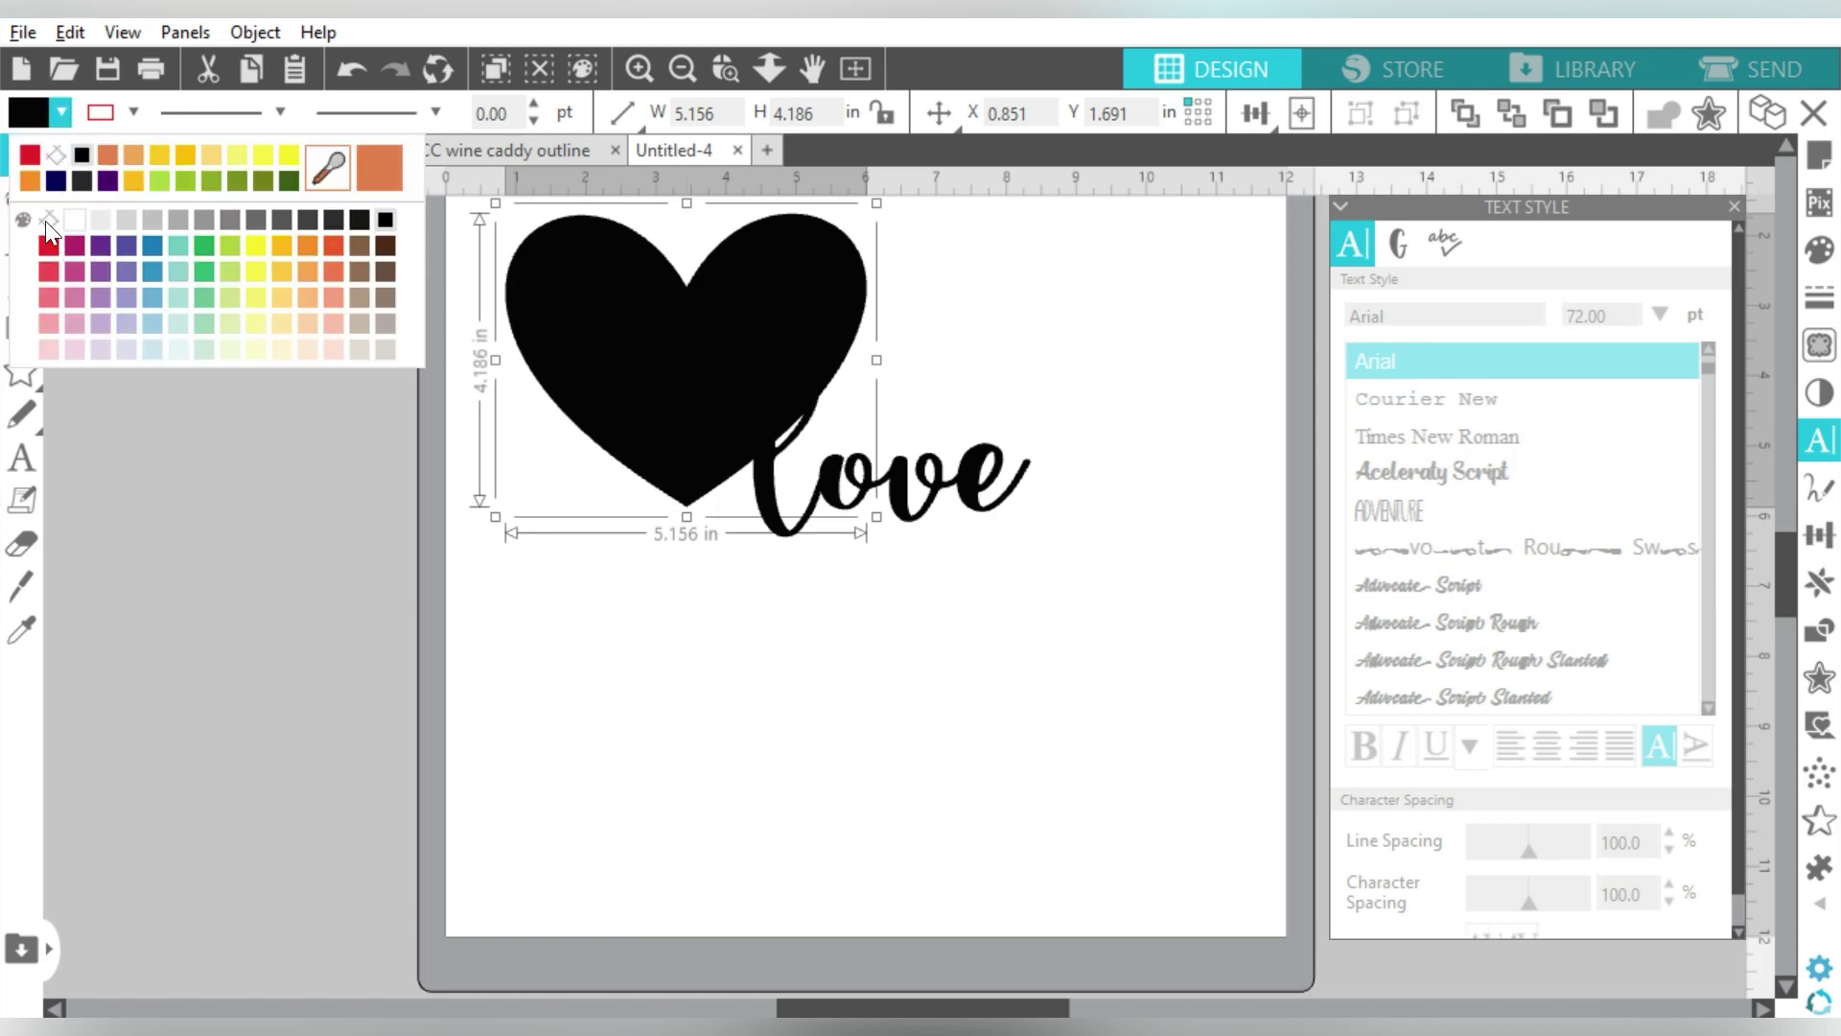
{"action": "left_click", "coordinate": [48, 246]}
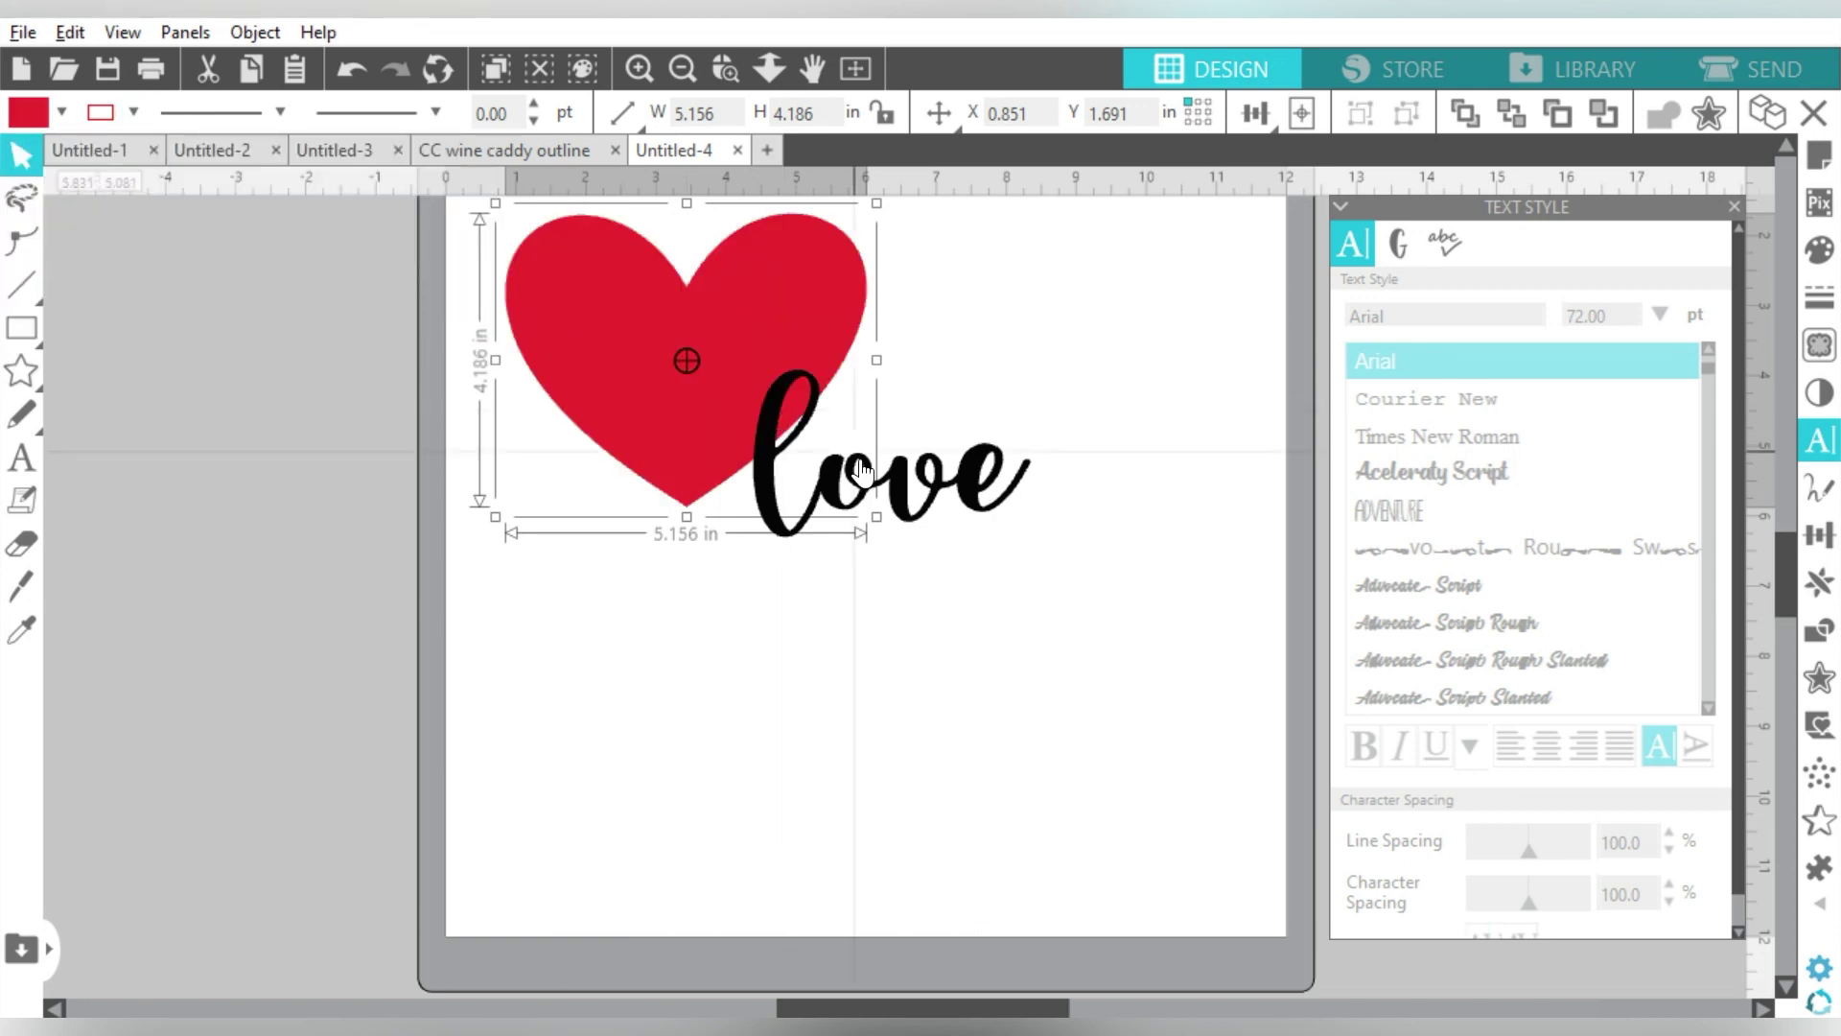
{"action": "left_click_drag", "start_coordinate": [877, 517], "coordinate": [1016, 645]}
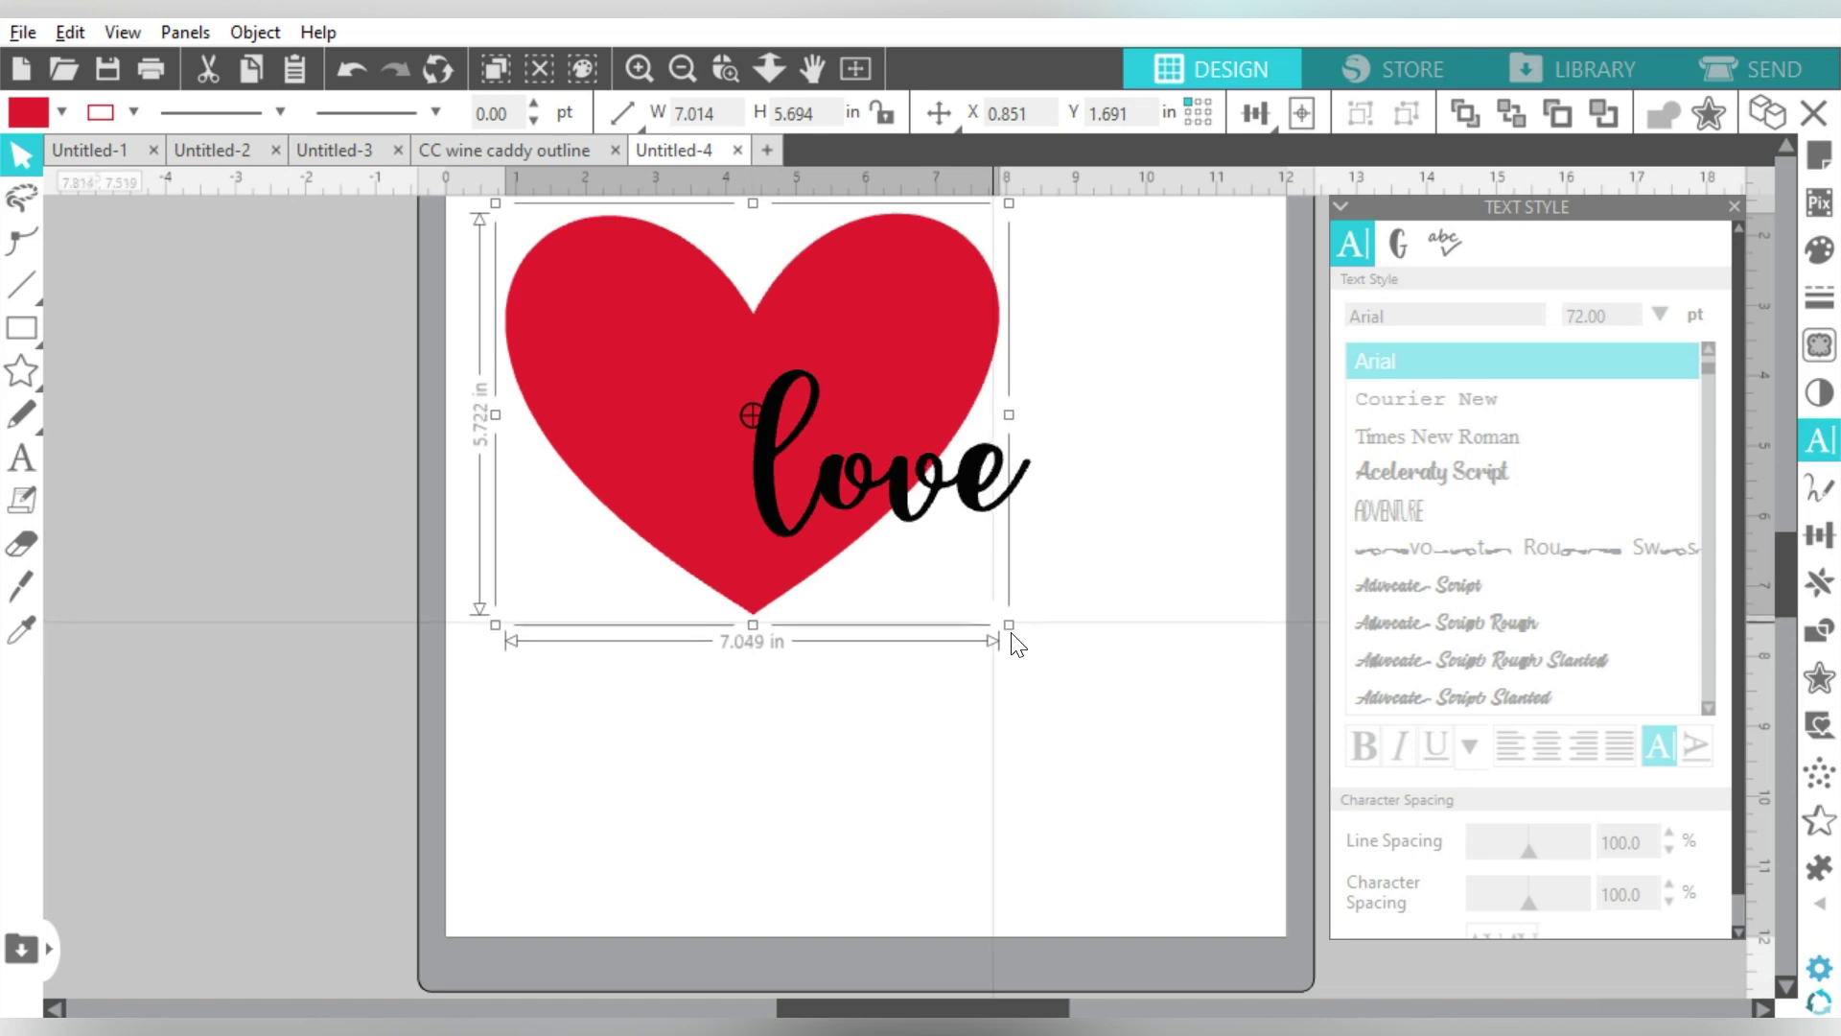
- Rotate the word "love" counterclockwise along the heart's lower right edge and enlarge it to about 4.91 in wide
{"action": "left_click", "coordinate": [764, 467]}
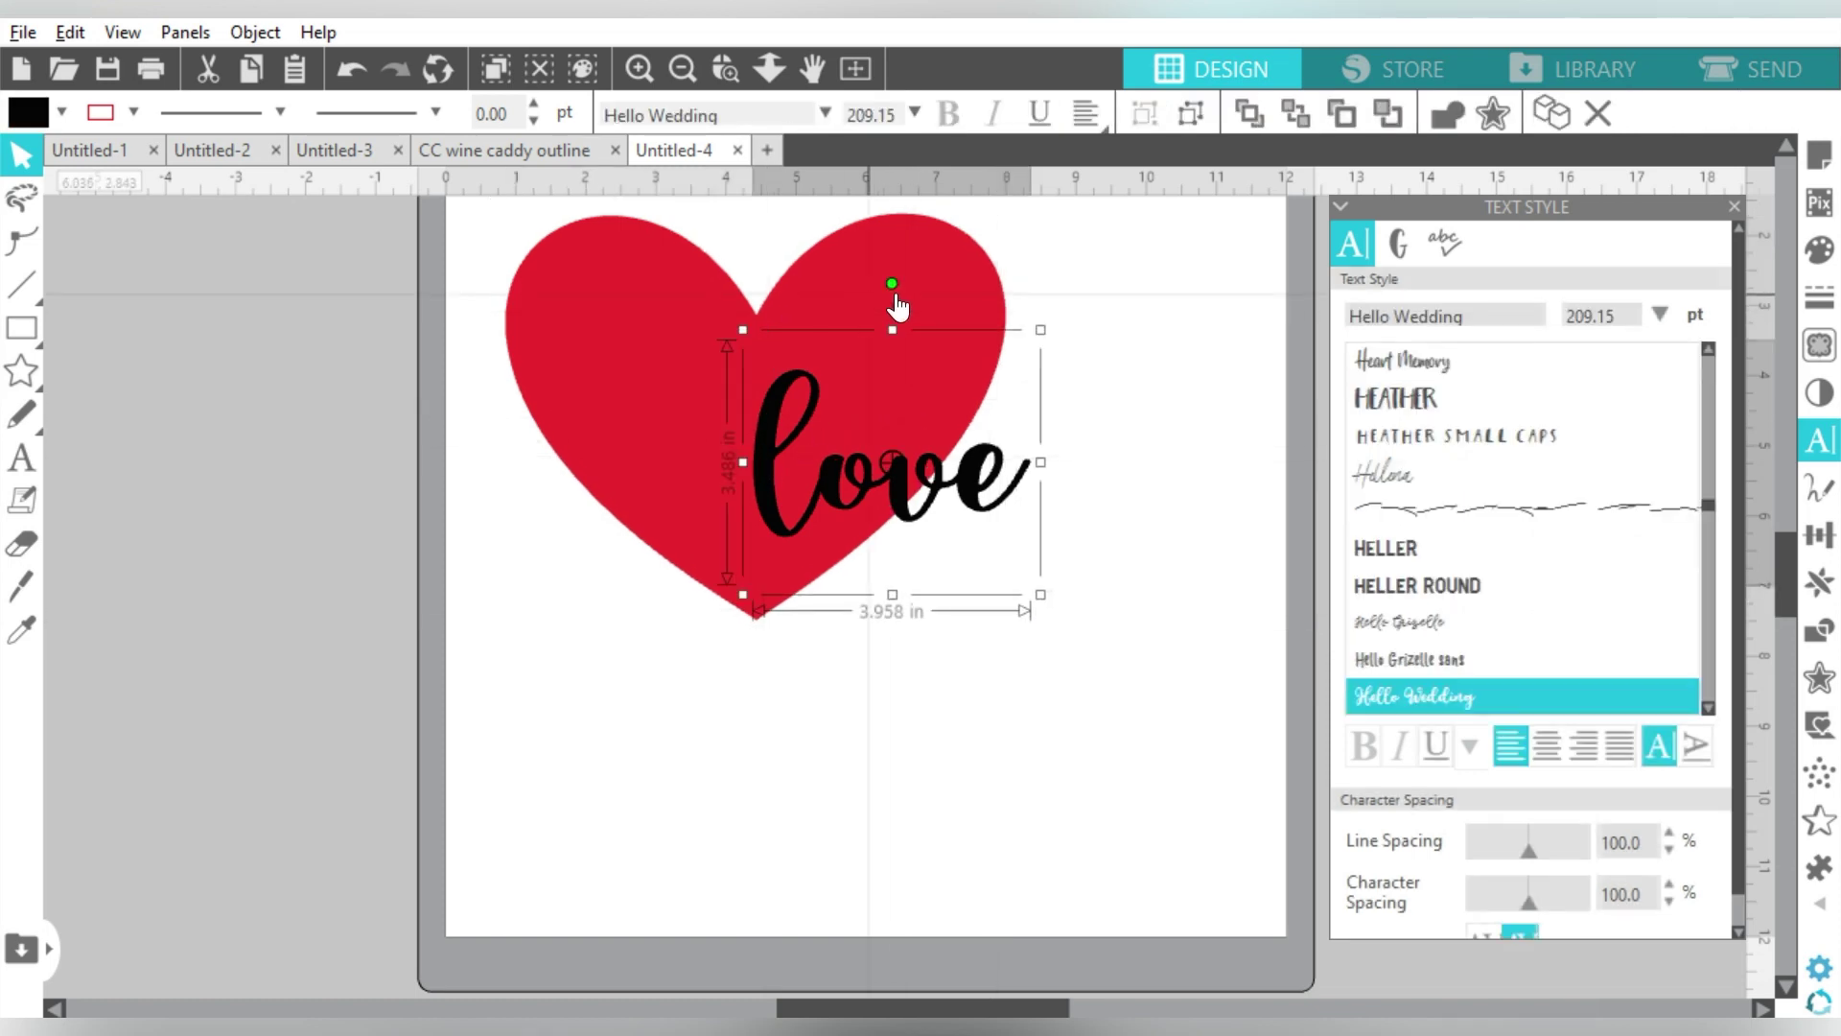
{"action": "left_click_drag", "start_coordinate": [892, 281], "coordinate": [747, 275]}
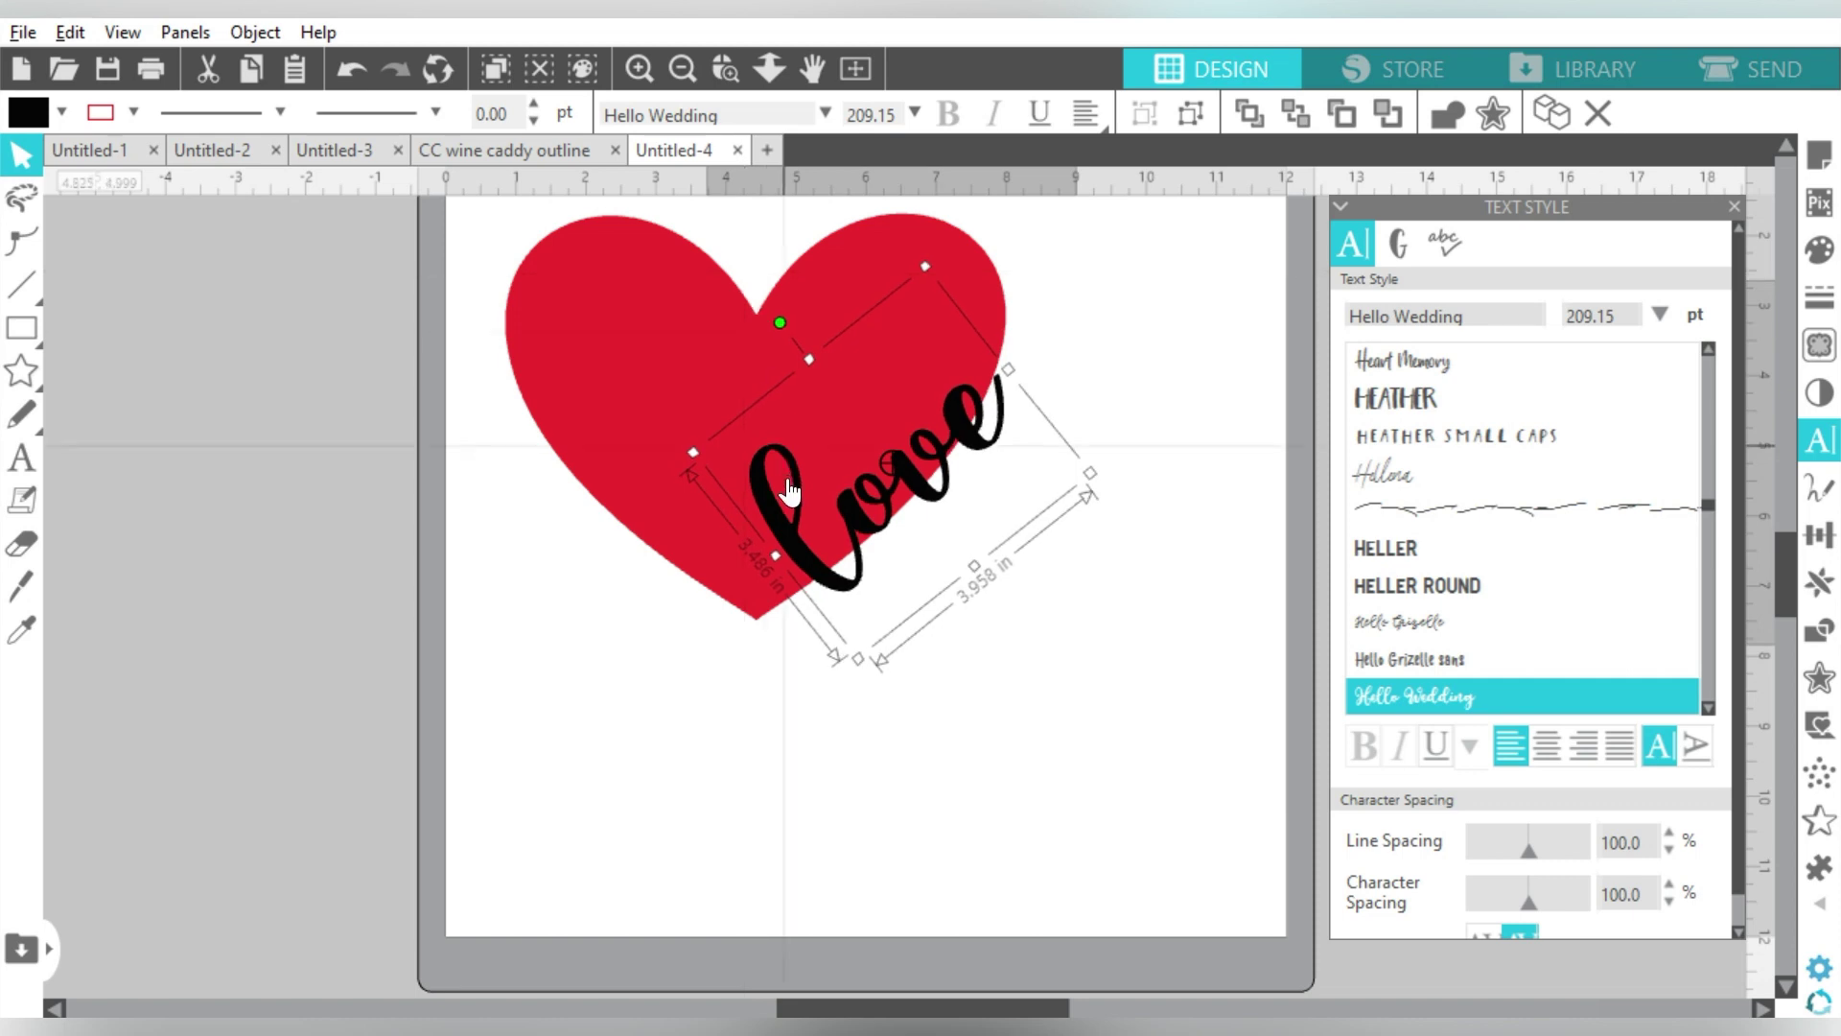
{"action": "left_click_drag", "start_coordinate": [788, 538], "coordinate": [764, 557]}
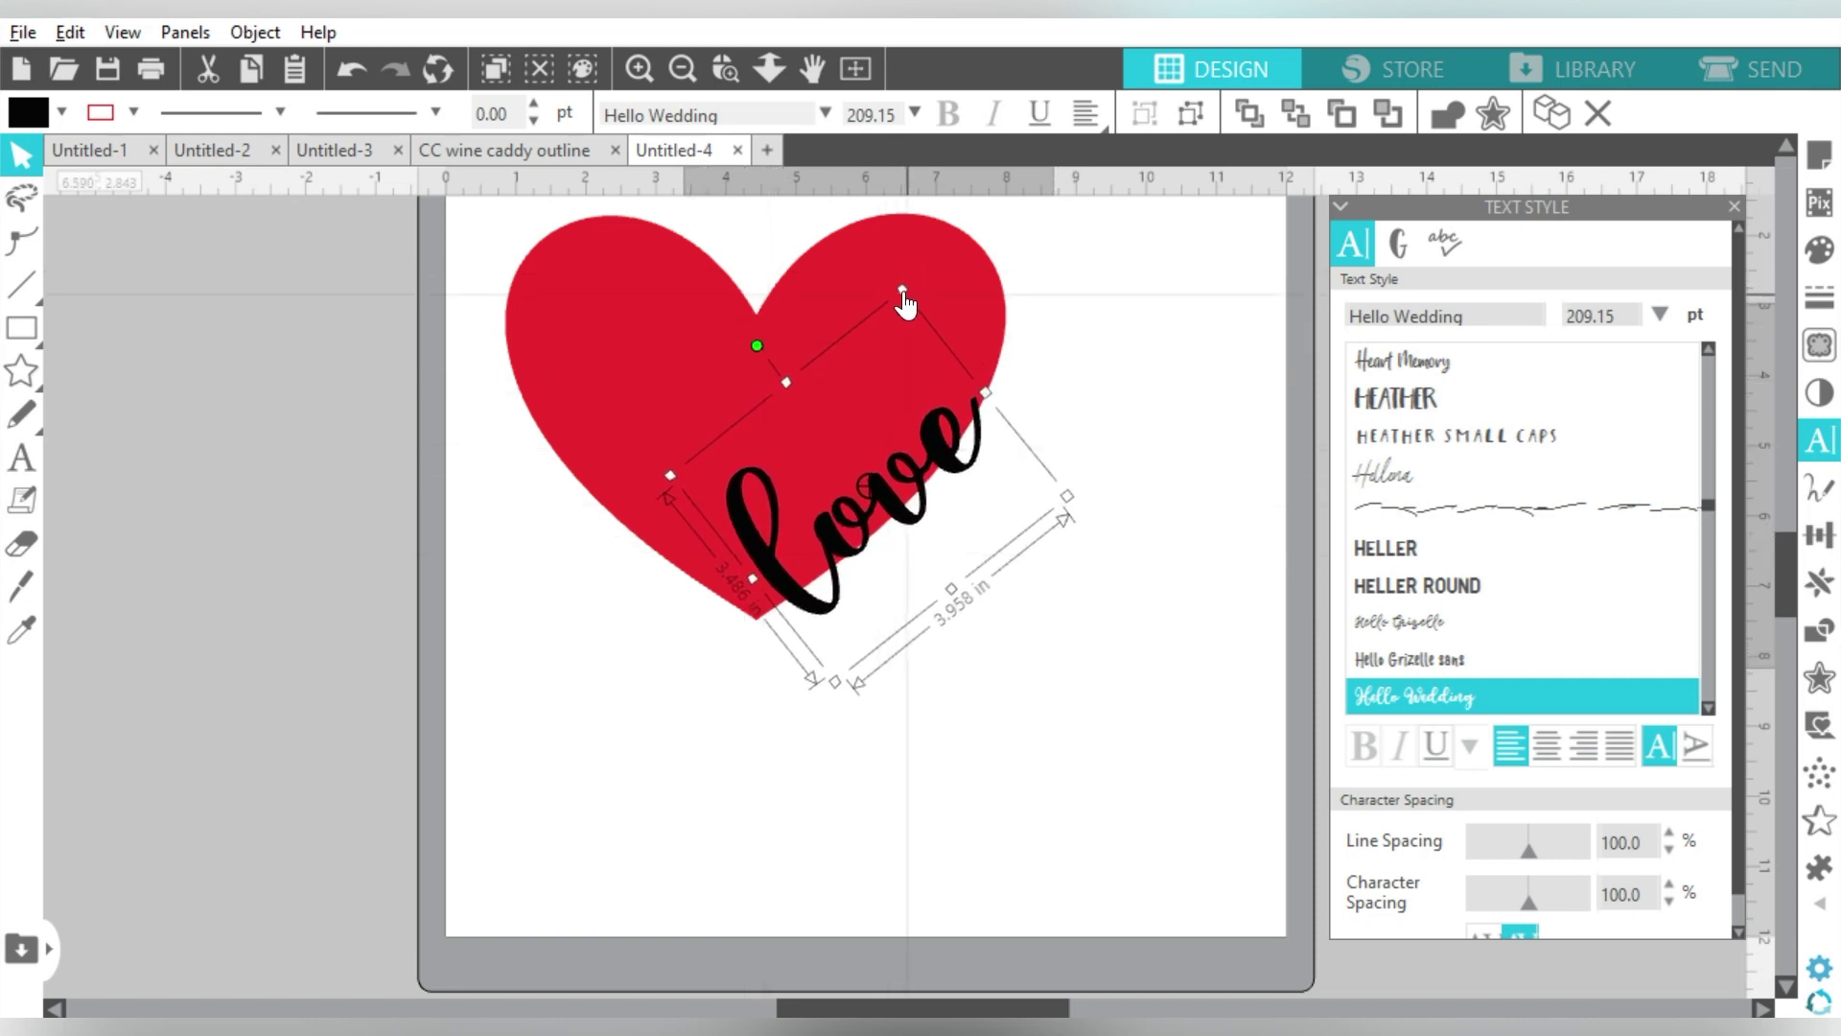
{"action": "left_click_drag", "start_coordinate": [900, 290], "coordinate": [927, 205]}
{"action": "left_click_drag", "start_coordinate": [963, 411], "coordinate": [958, 411]}
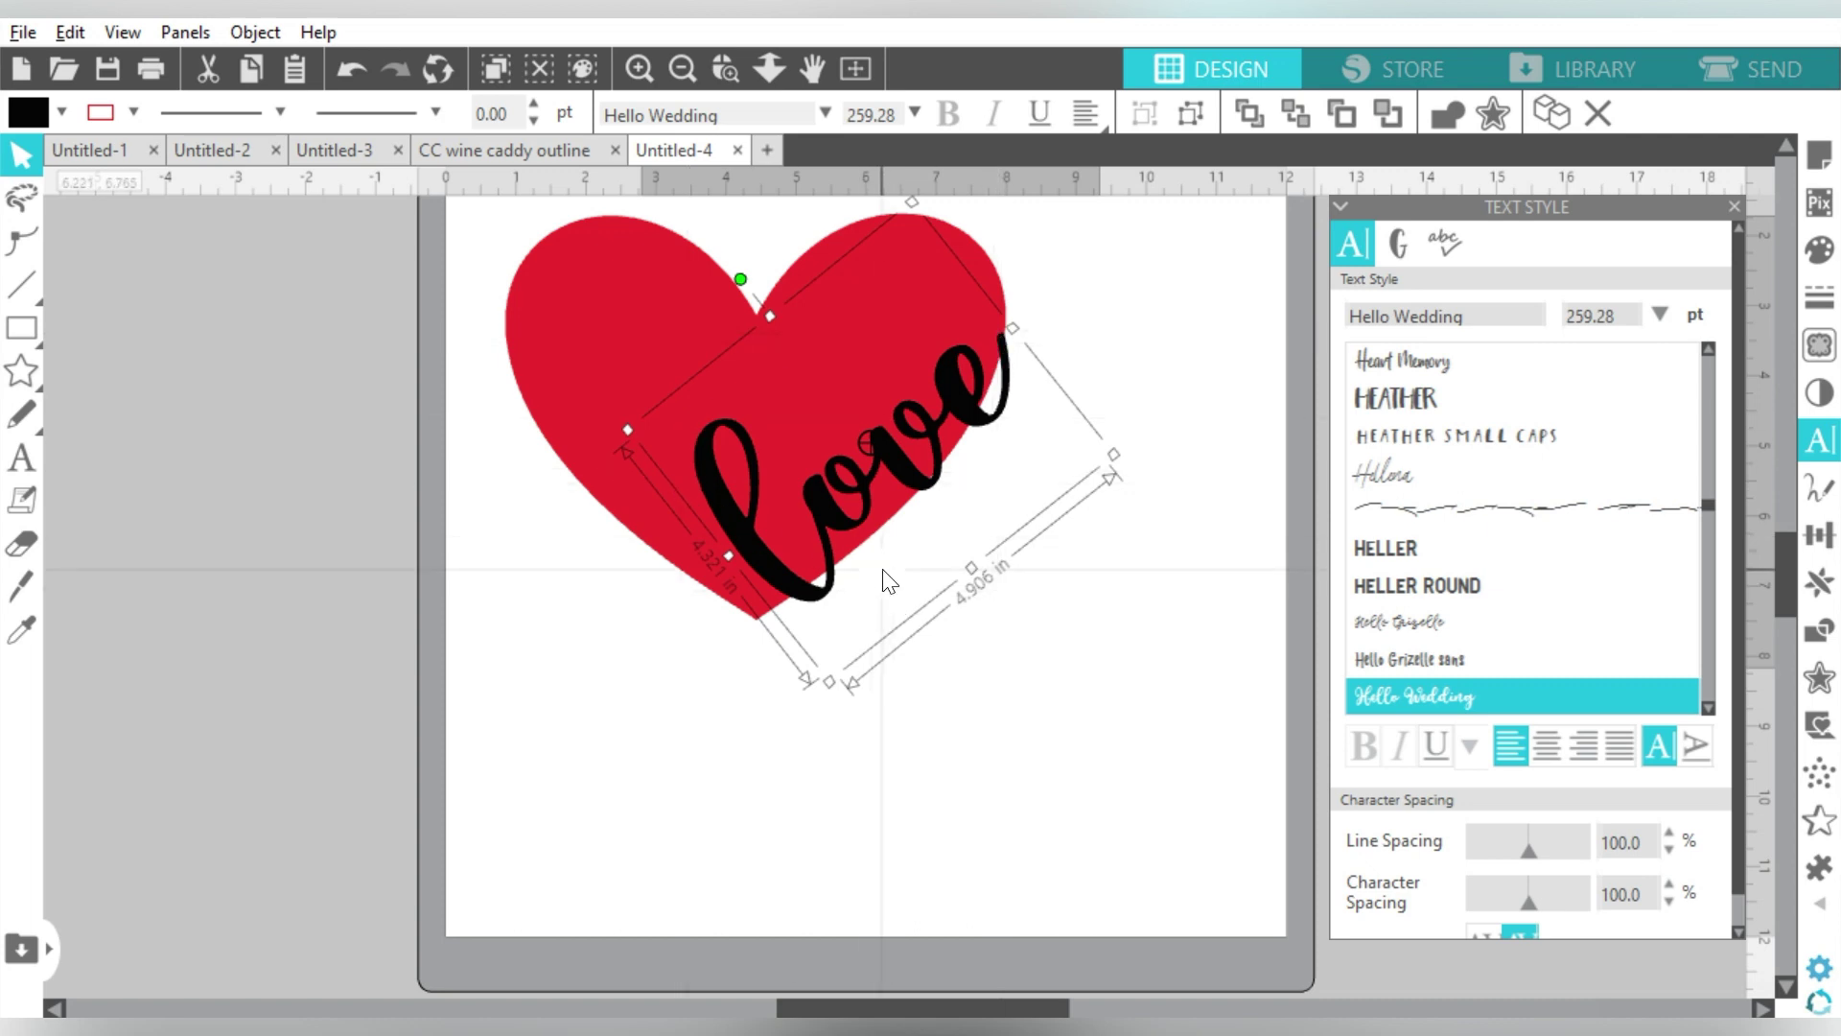
{"action": "left_click", "coordinate": [1102, 291]}
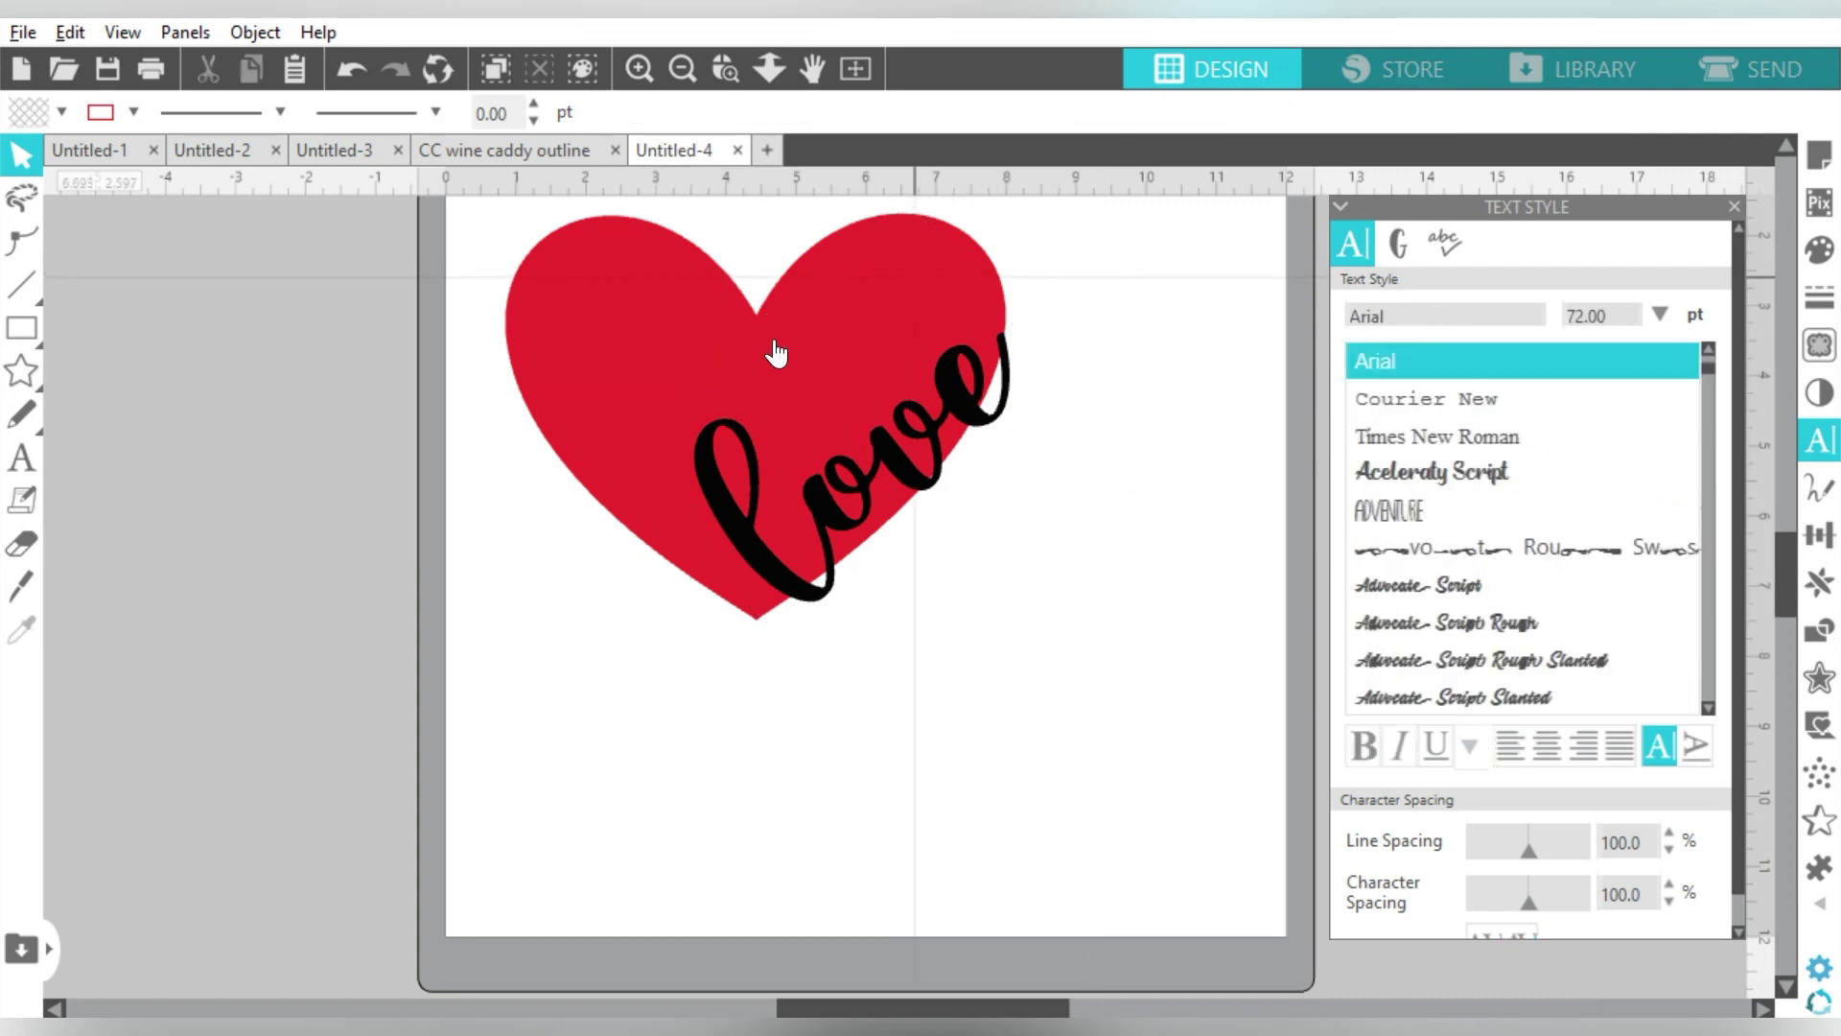
- Create an outward offset of the heart at 0.110 in with rounded corners
{"action": "left_click", "coordinate": [575, 317]}
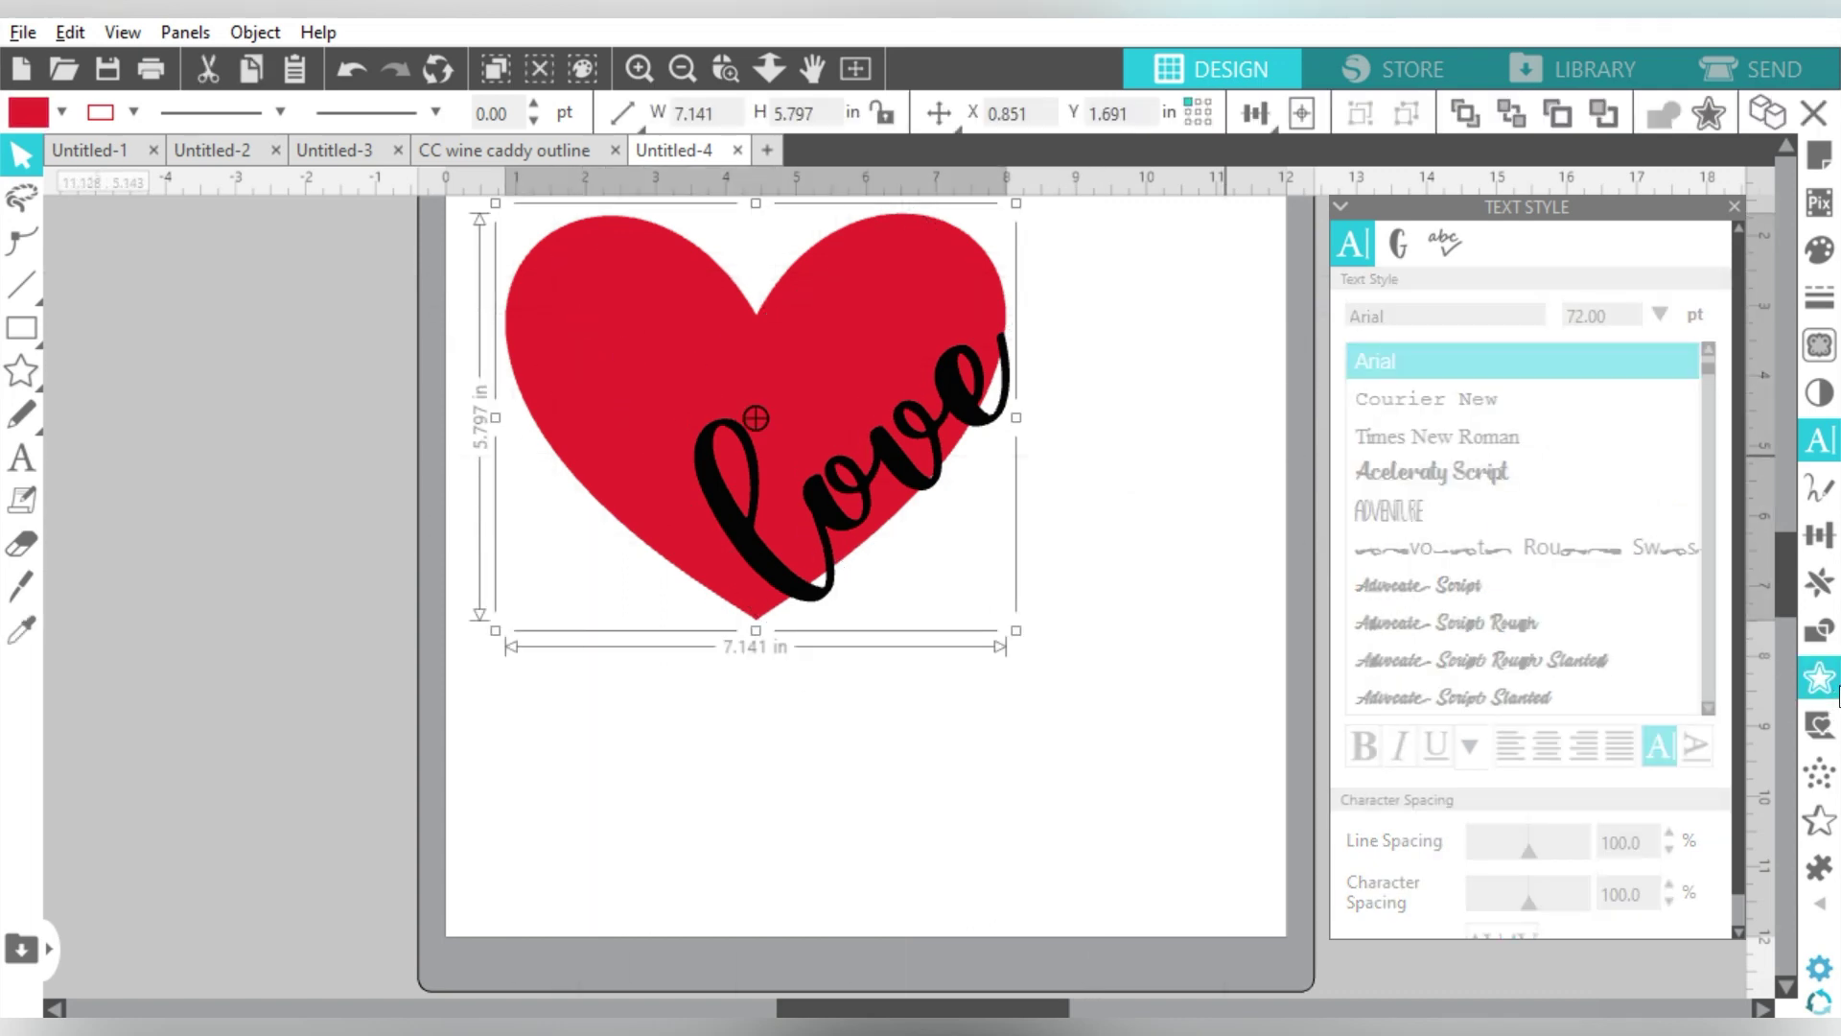
{"action": "left_click", "coordinate": [1828, 683]}
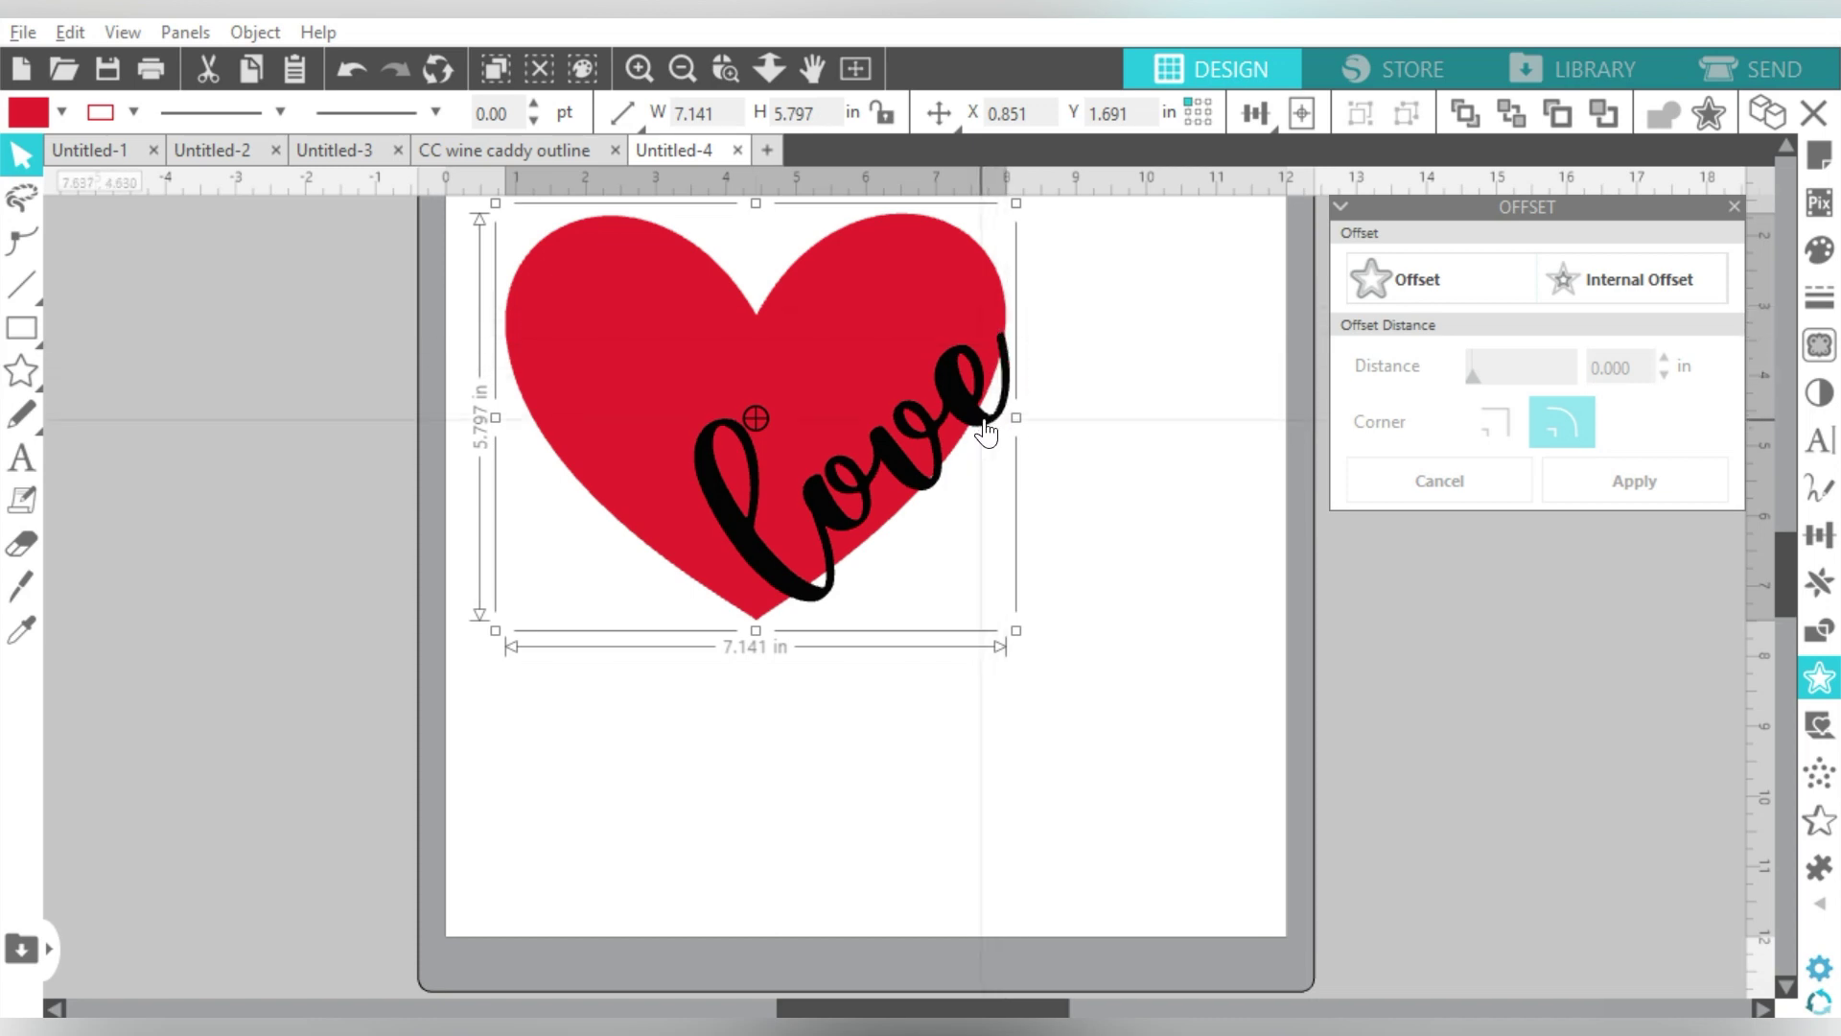
{"action": "left_click", "coordinate": [1418, 291]}
{"action": "left_click", "coordinate": [1665, 375]}
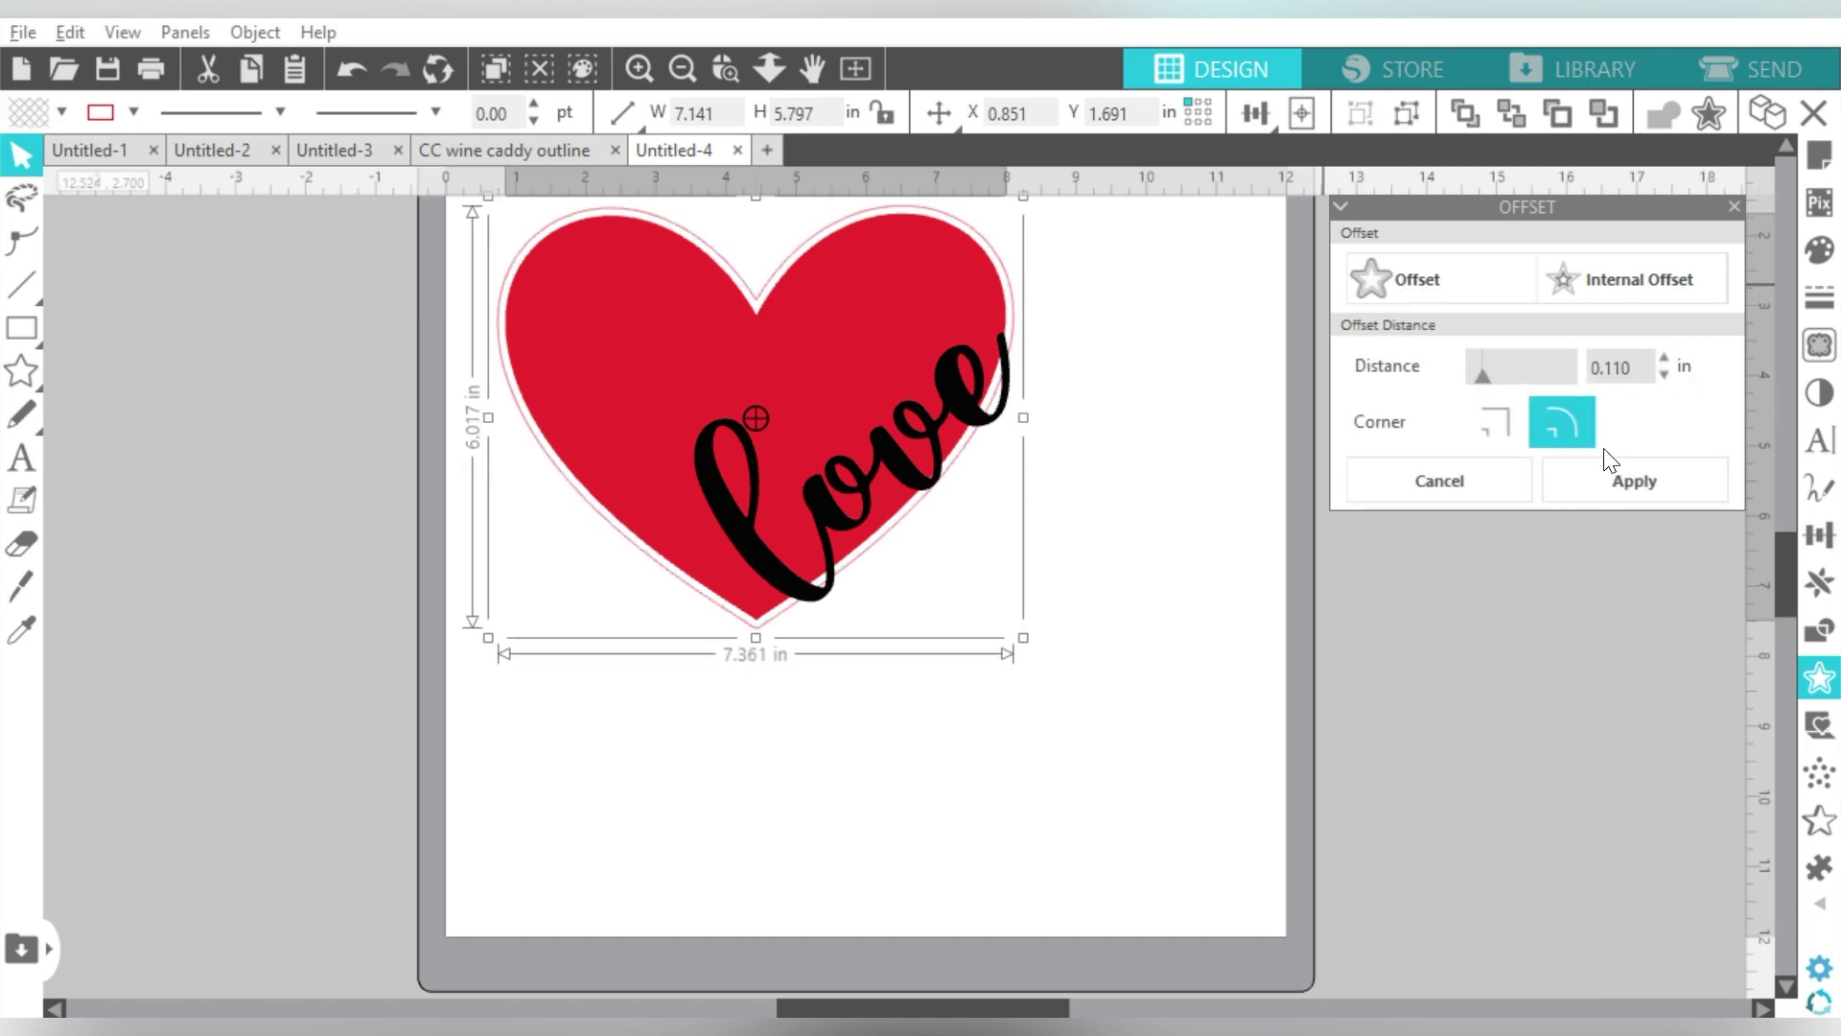
{"action": "left_click", "coordinate": [1597, 482]}
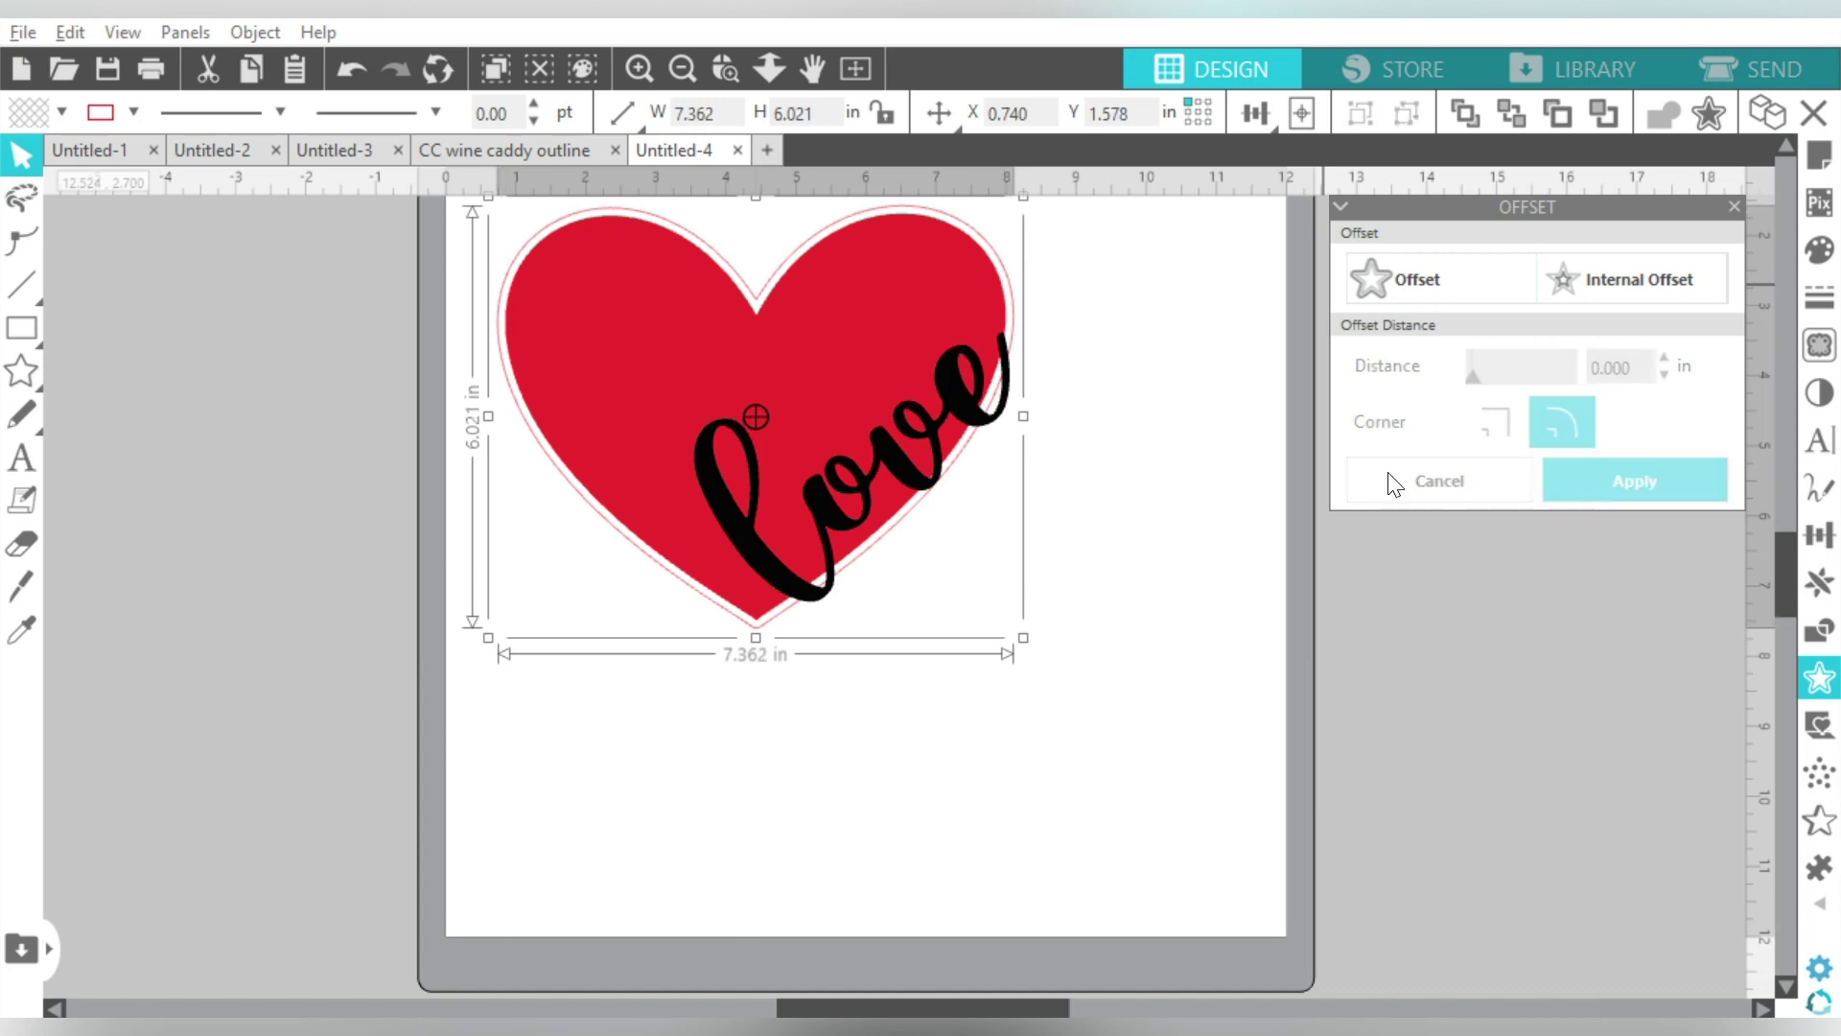
- Combine the red heart and its offset outline into a compound path
{"action": "left_click_drag", "start_coordinate": [1071, 242], "coordinate": [945, 275]}
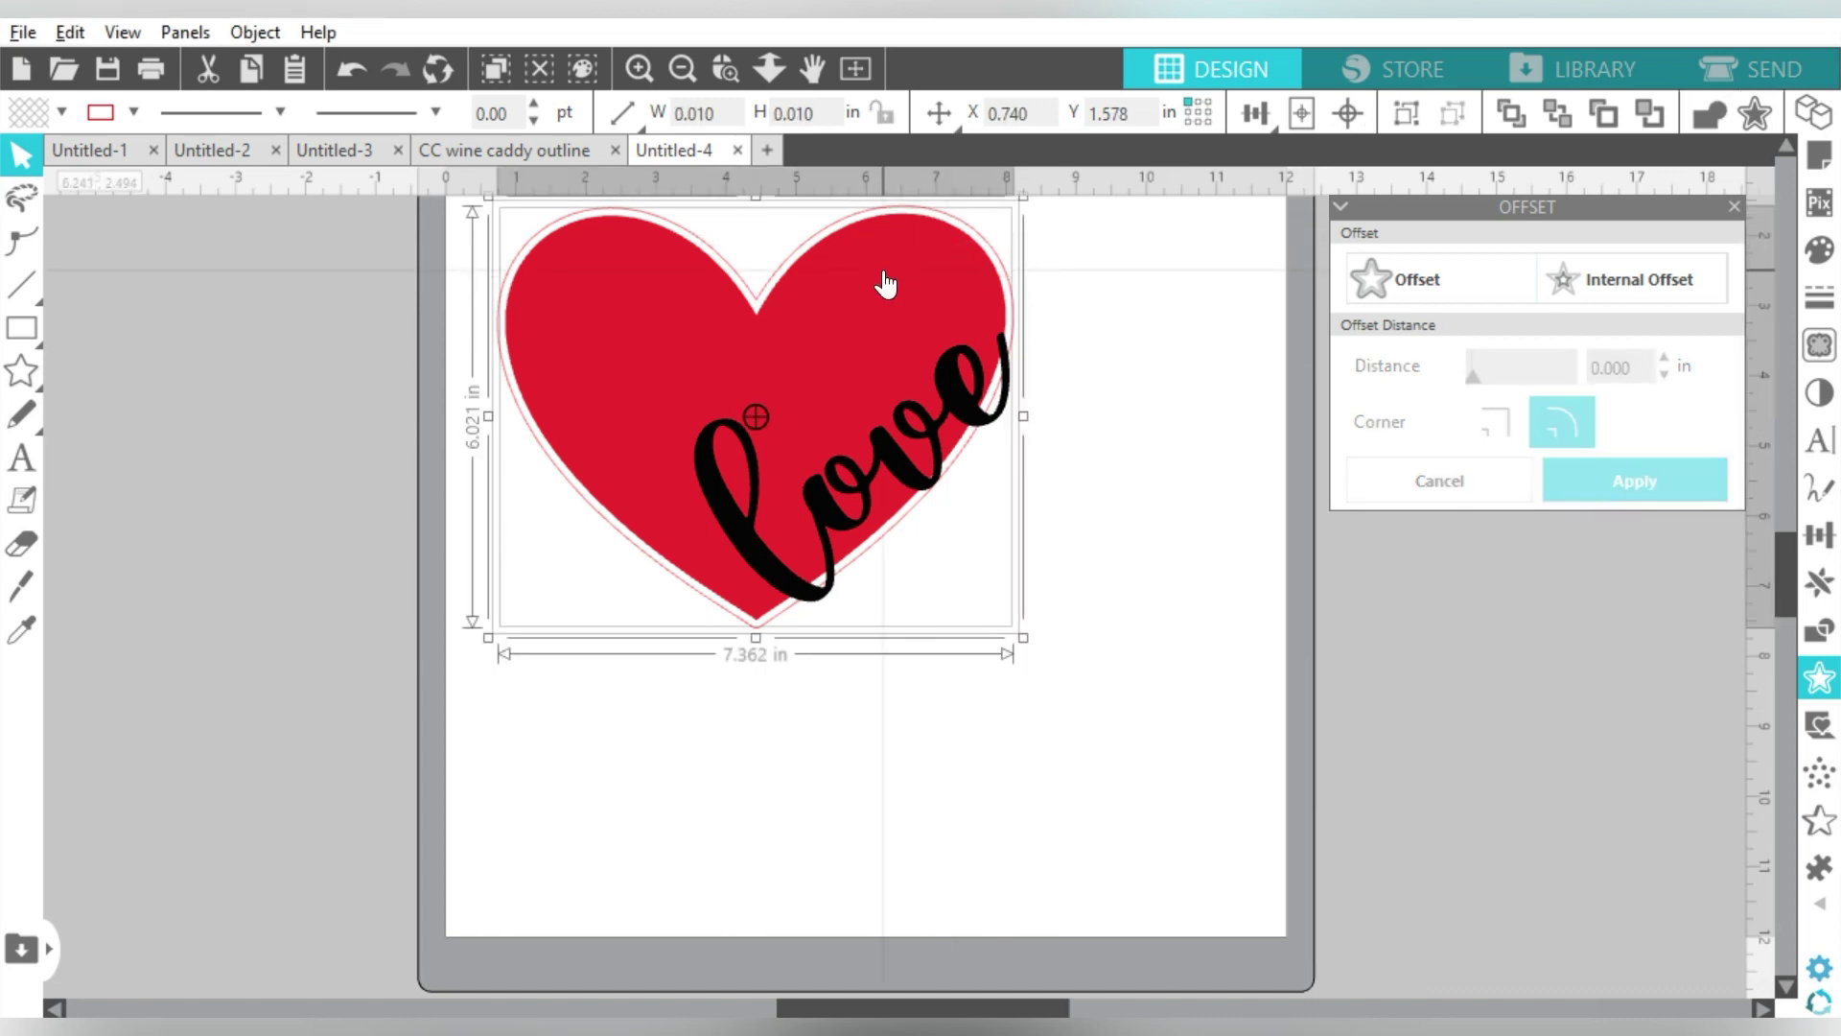
{"action": "right_click", "coordinate": [884, 272]}
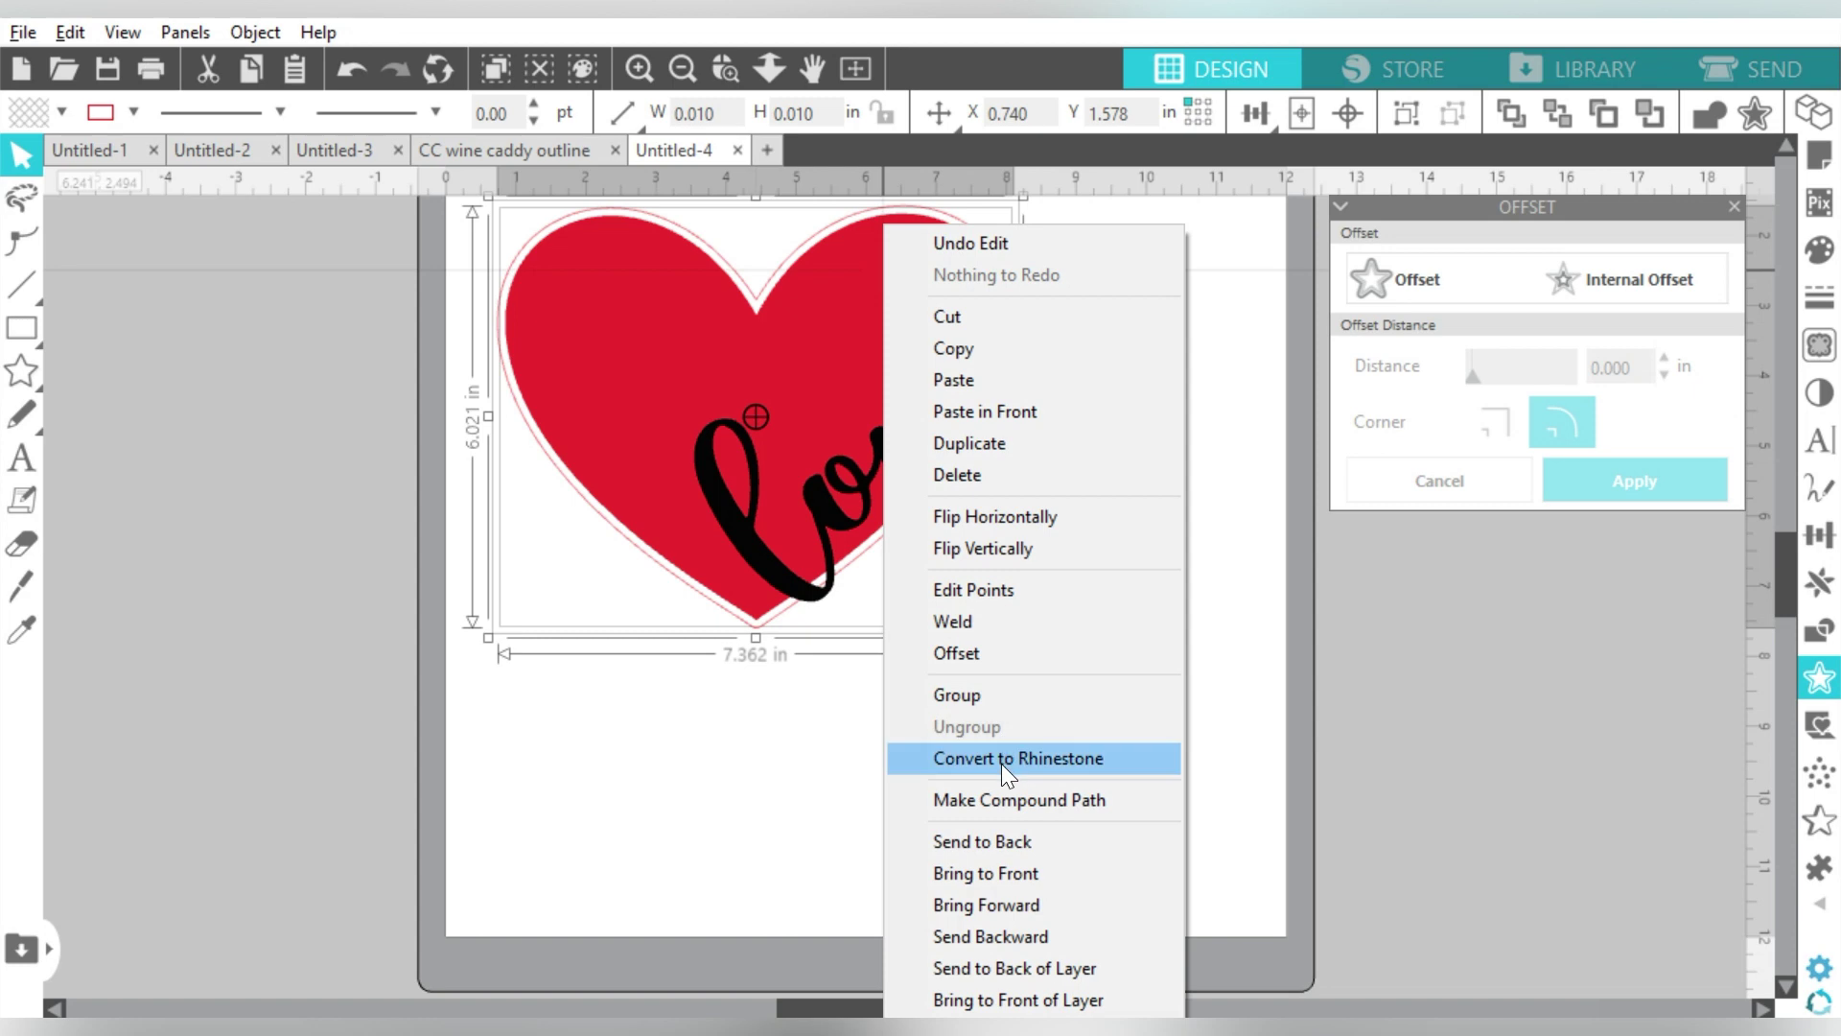
{"action": "left_click", "coordinate": [999, 799]}
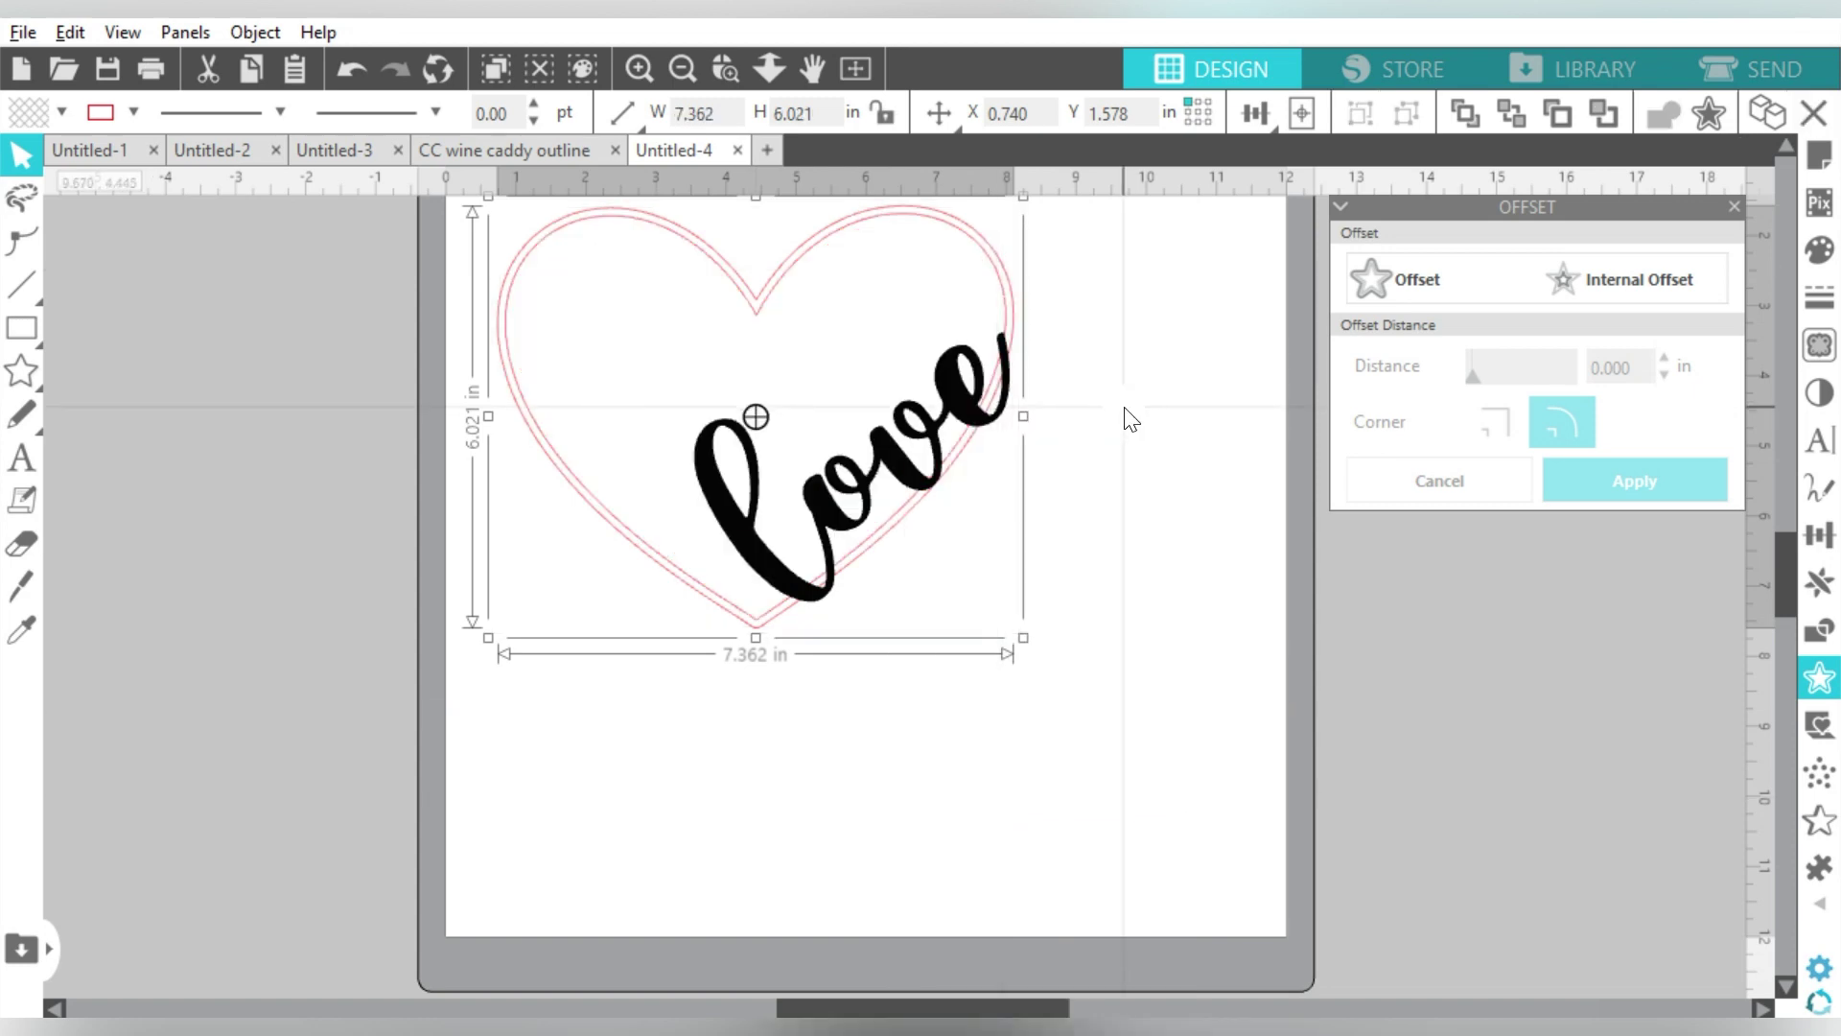
- Place a duplicate of the slanted word "love" to the right of the heart, keeping the original on the outline
{"action": "left_click_drag", "start_coordinate": [1798, 580], "coordinate": [1793, 491]}
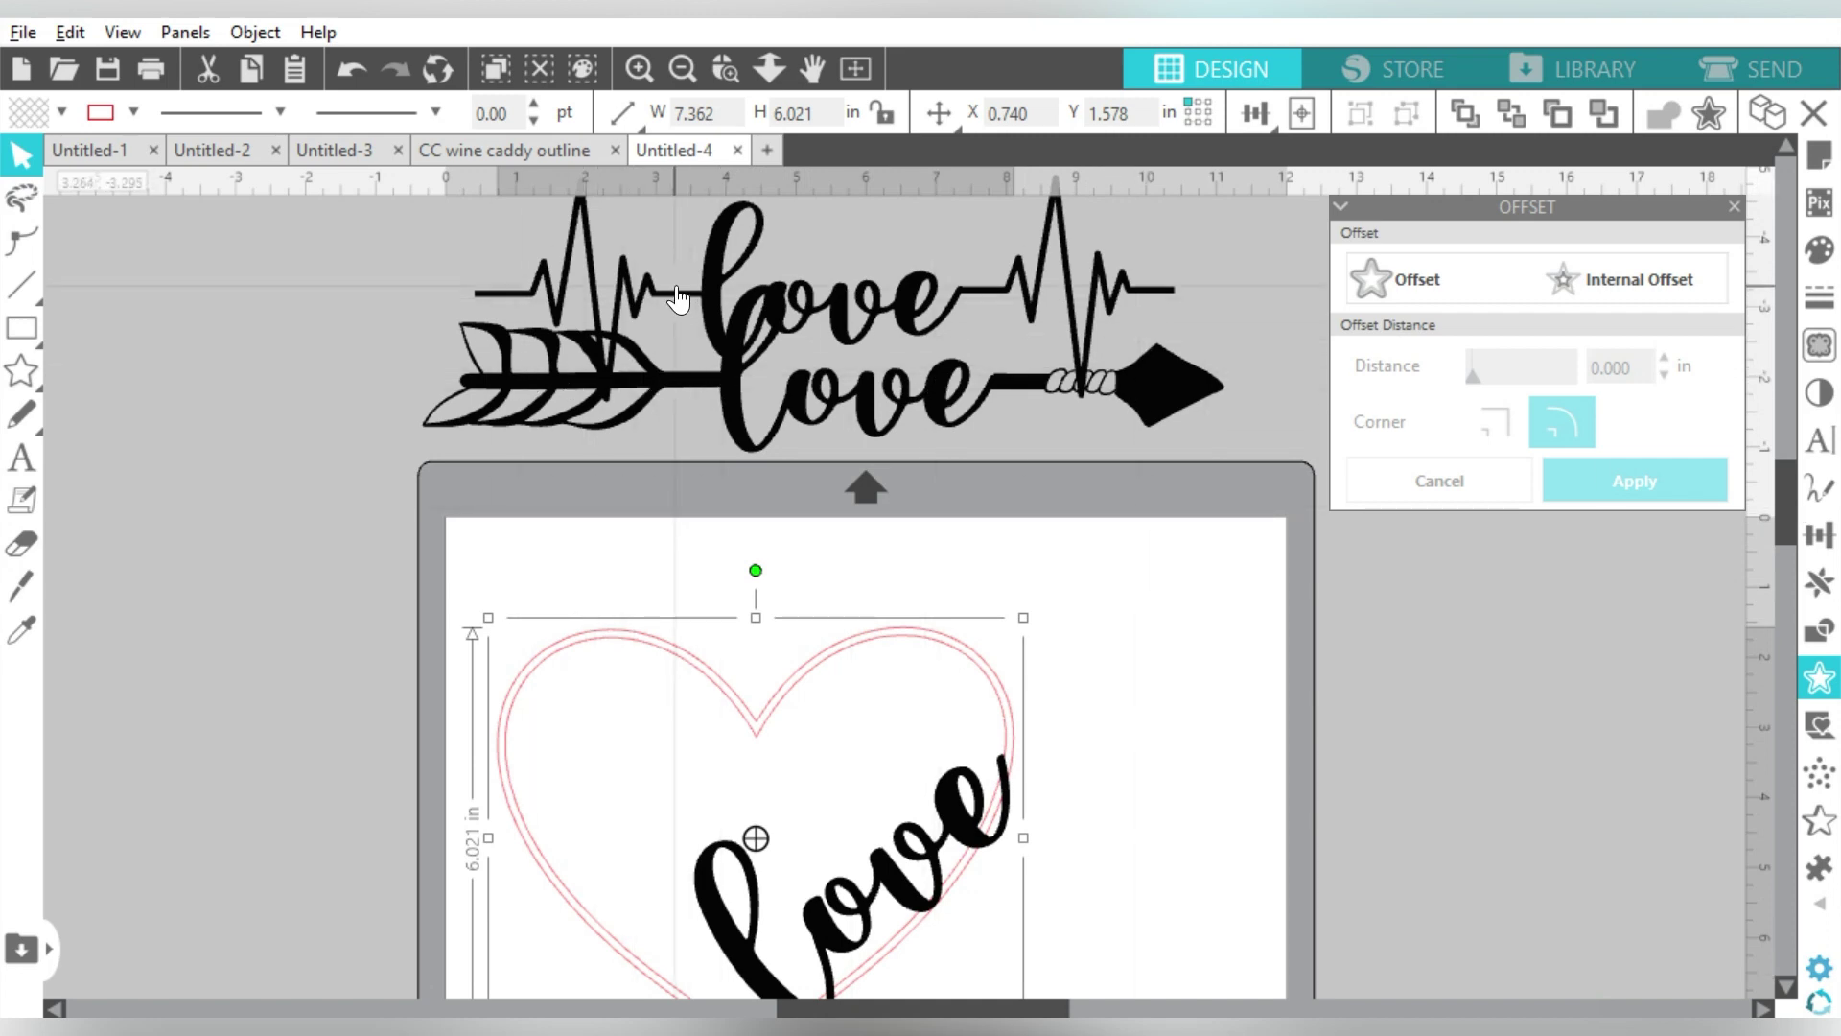
{"action": "left_click_drag", "start_coordinate": [1786, 476], "coordinate": [1787, 527]}
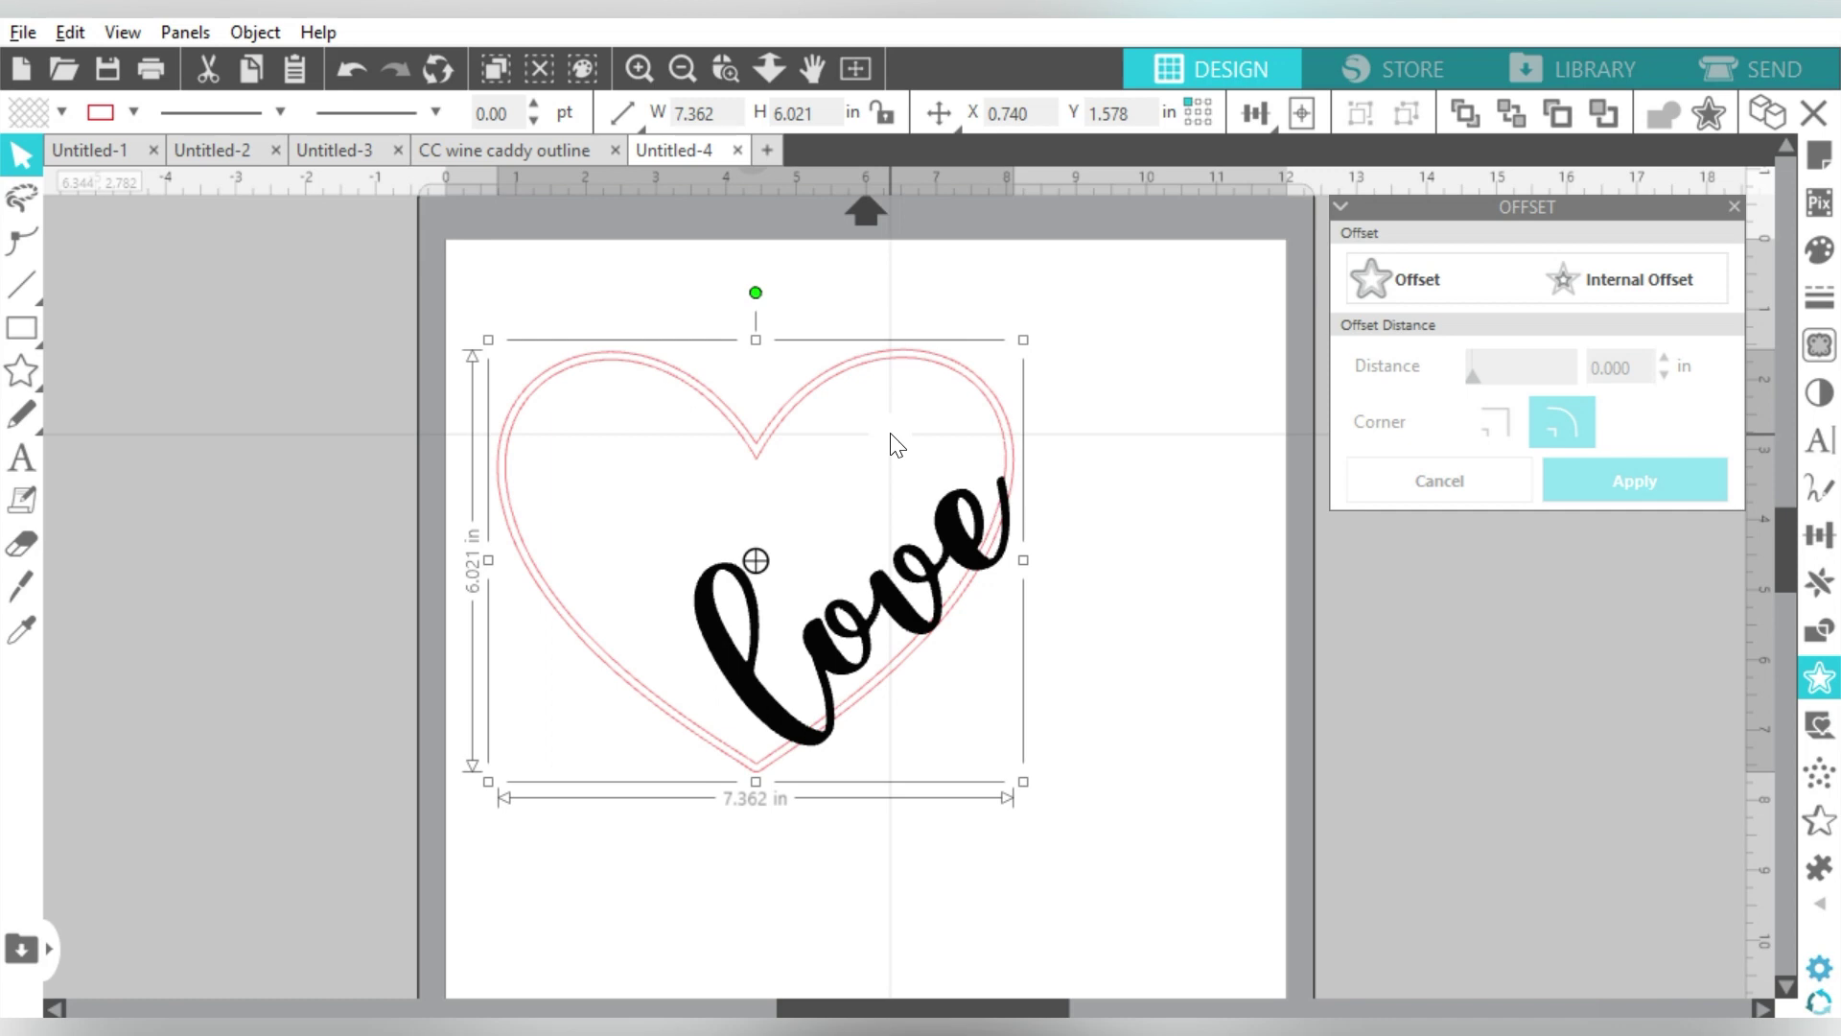
{"action": "left_click", "coordinate": [935, 530]}
{"action": "left_click_drag", "start_coordinate": [935, 529], "coordinate": [938, 530]}
{"action": "left_click", "coordinate": [21, 586]}
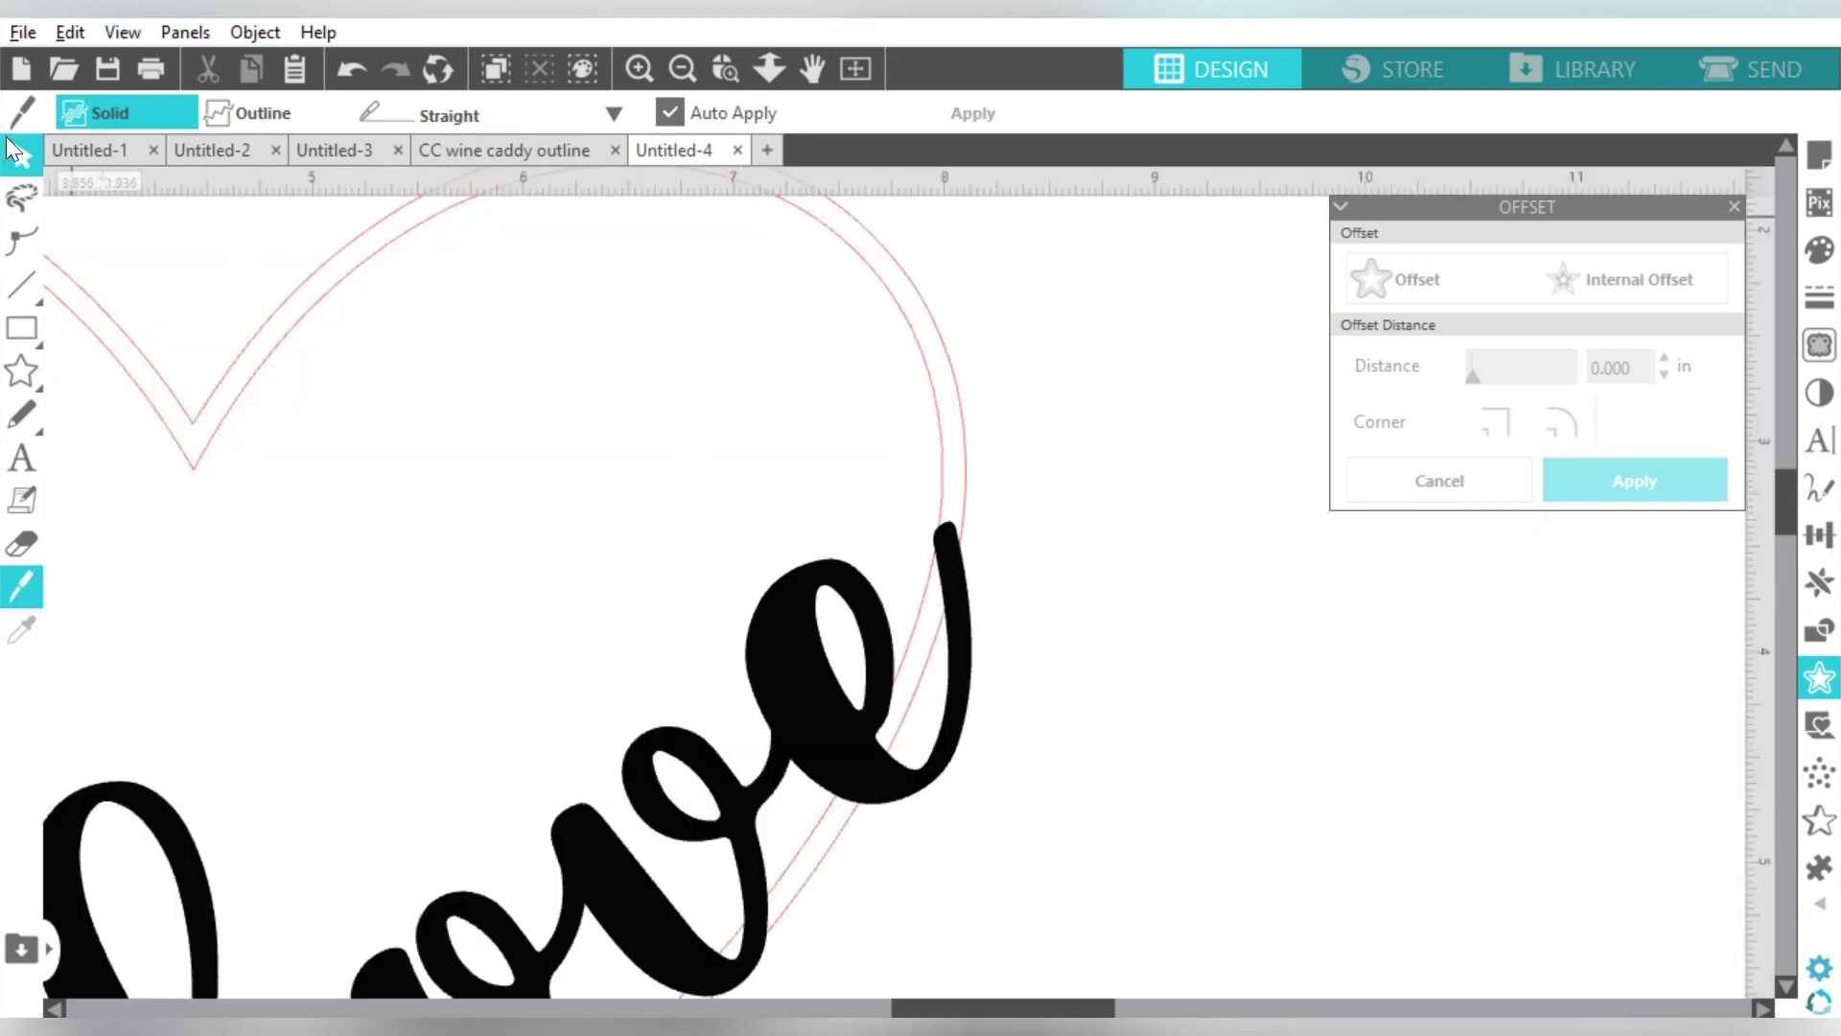
{"action": "left_click", "coordinate": [21, 155]}
{"action": "left_click", "coordinate": [790, 689]}
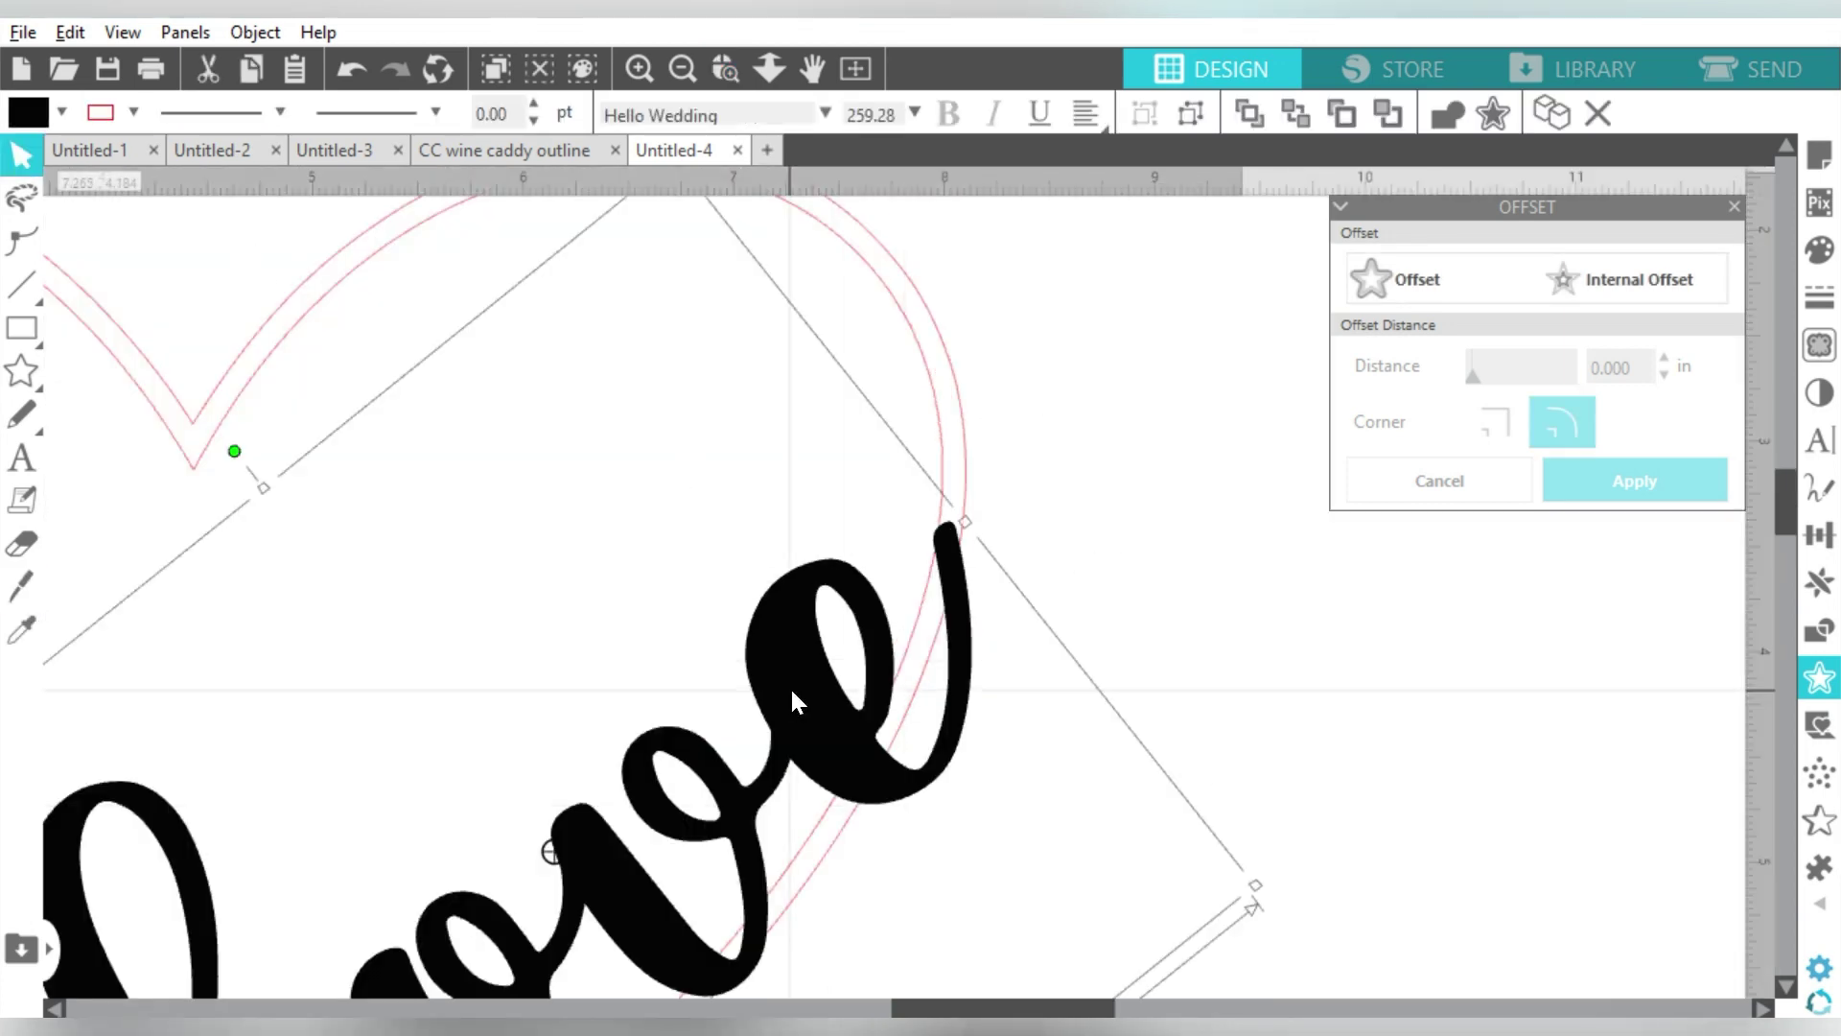
{"action": "key", "text": "ctrl+Right"}
{"action": "left_click", "coordinate": [792, 692]}
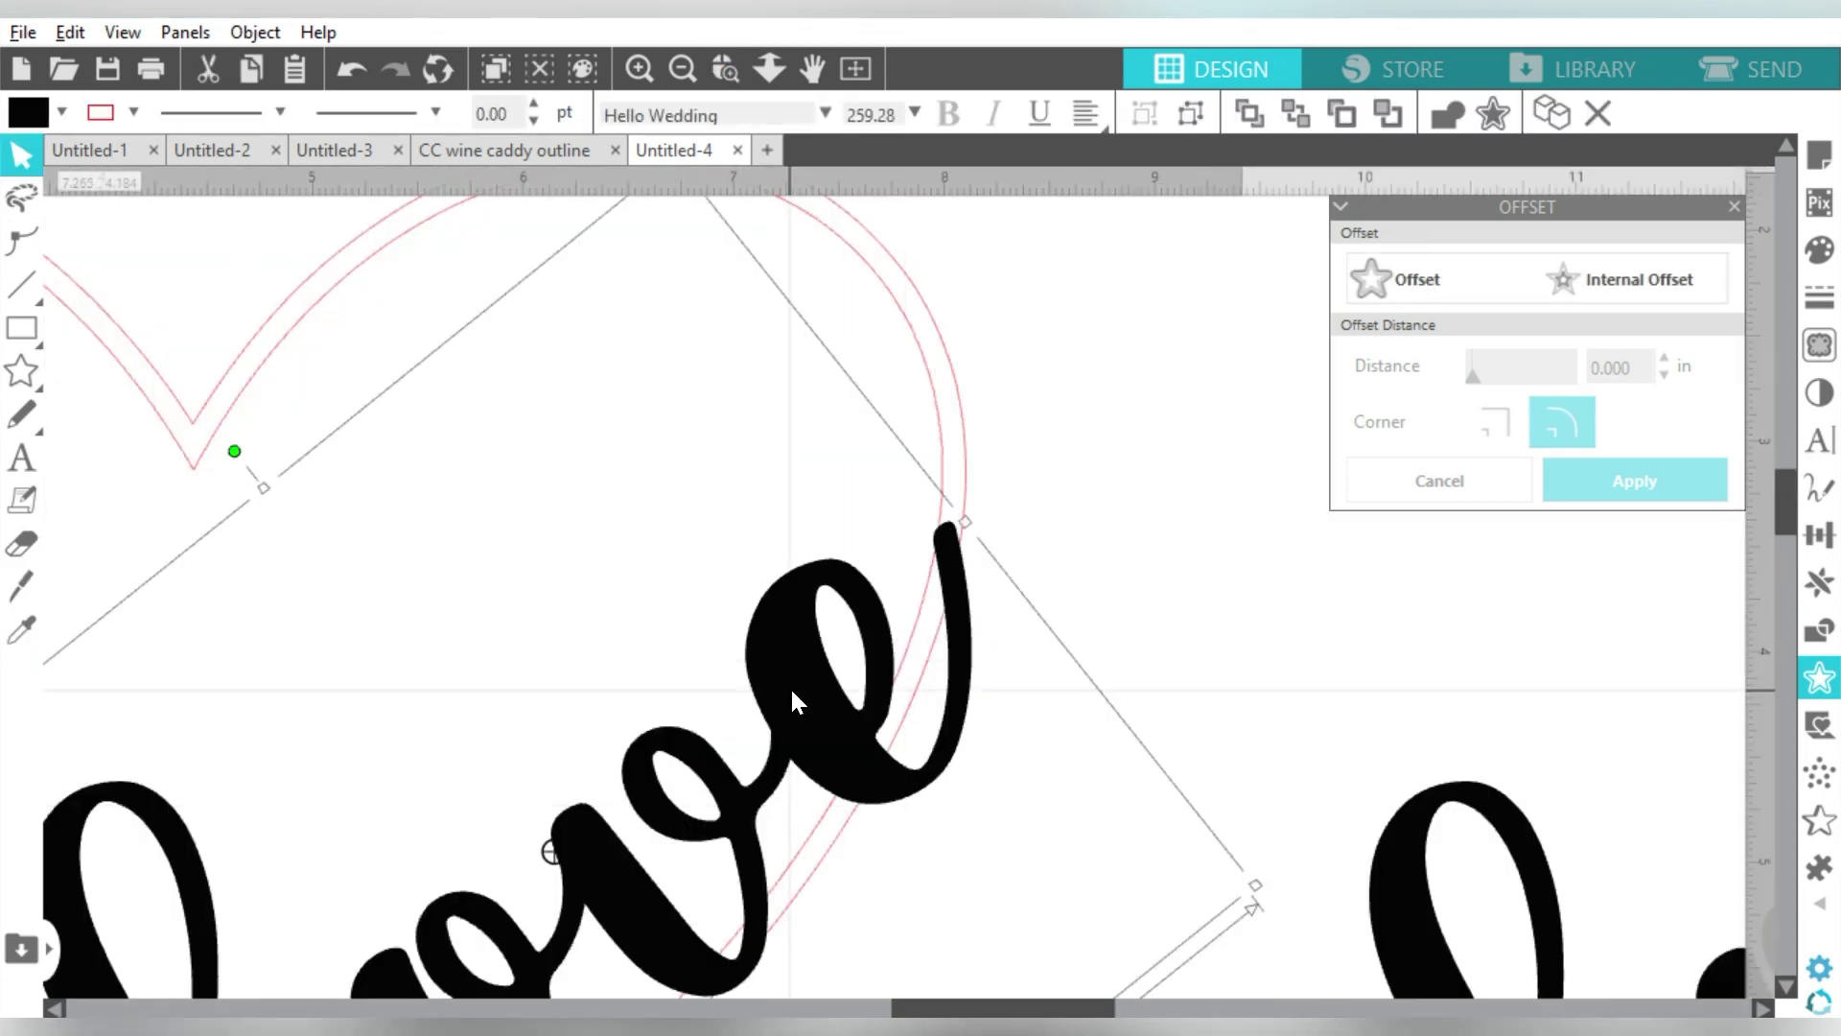
{"action": "key", "text": "Delete"}
{"action": "key", "text": "ctrl+z"}
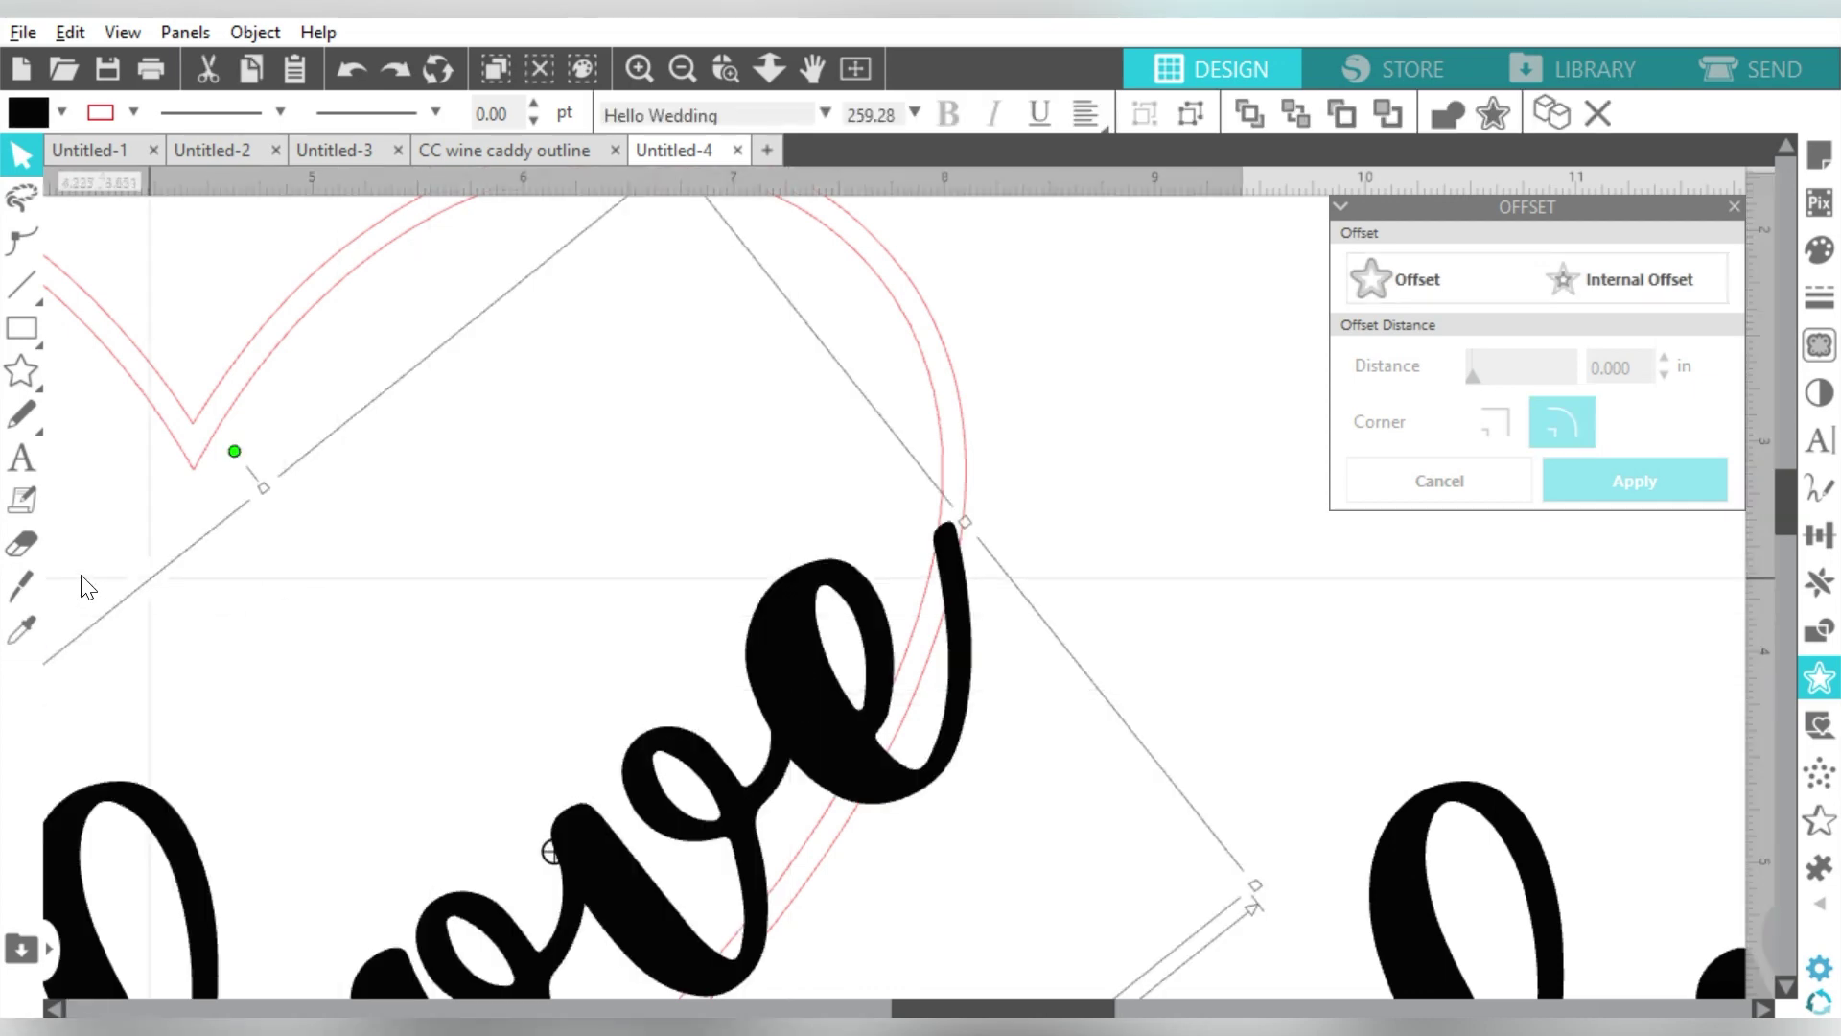
- Cut the heart outline with the Knife at the tip of the "e" and inside the bottom curve of the "l"
{"action": "left_click", "coordinate": [21, 585]}
{"action": "left_click_drag", "start_coordinate": [916, 534], "coordinate": [990, 553]}
{"action": "left_click_drag", "start_coordinate": [1788, 485], "coordinate": [1717, 566]}
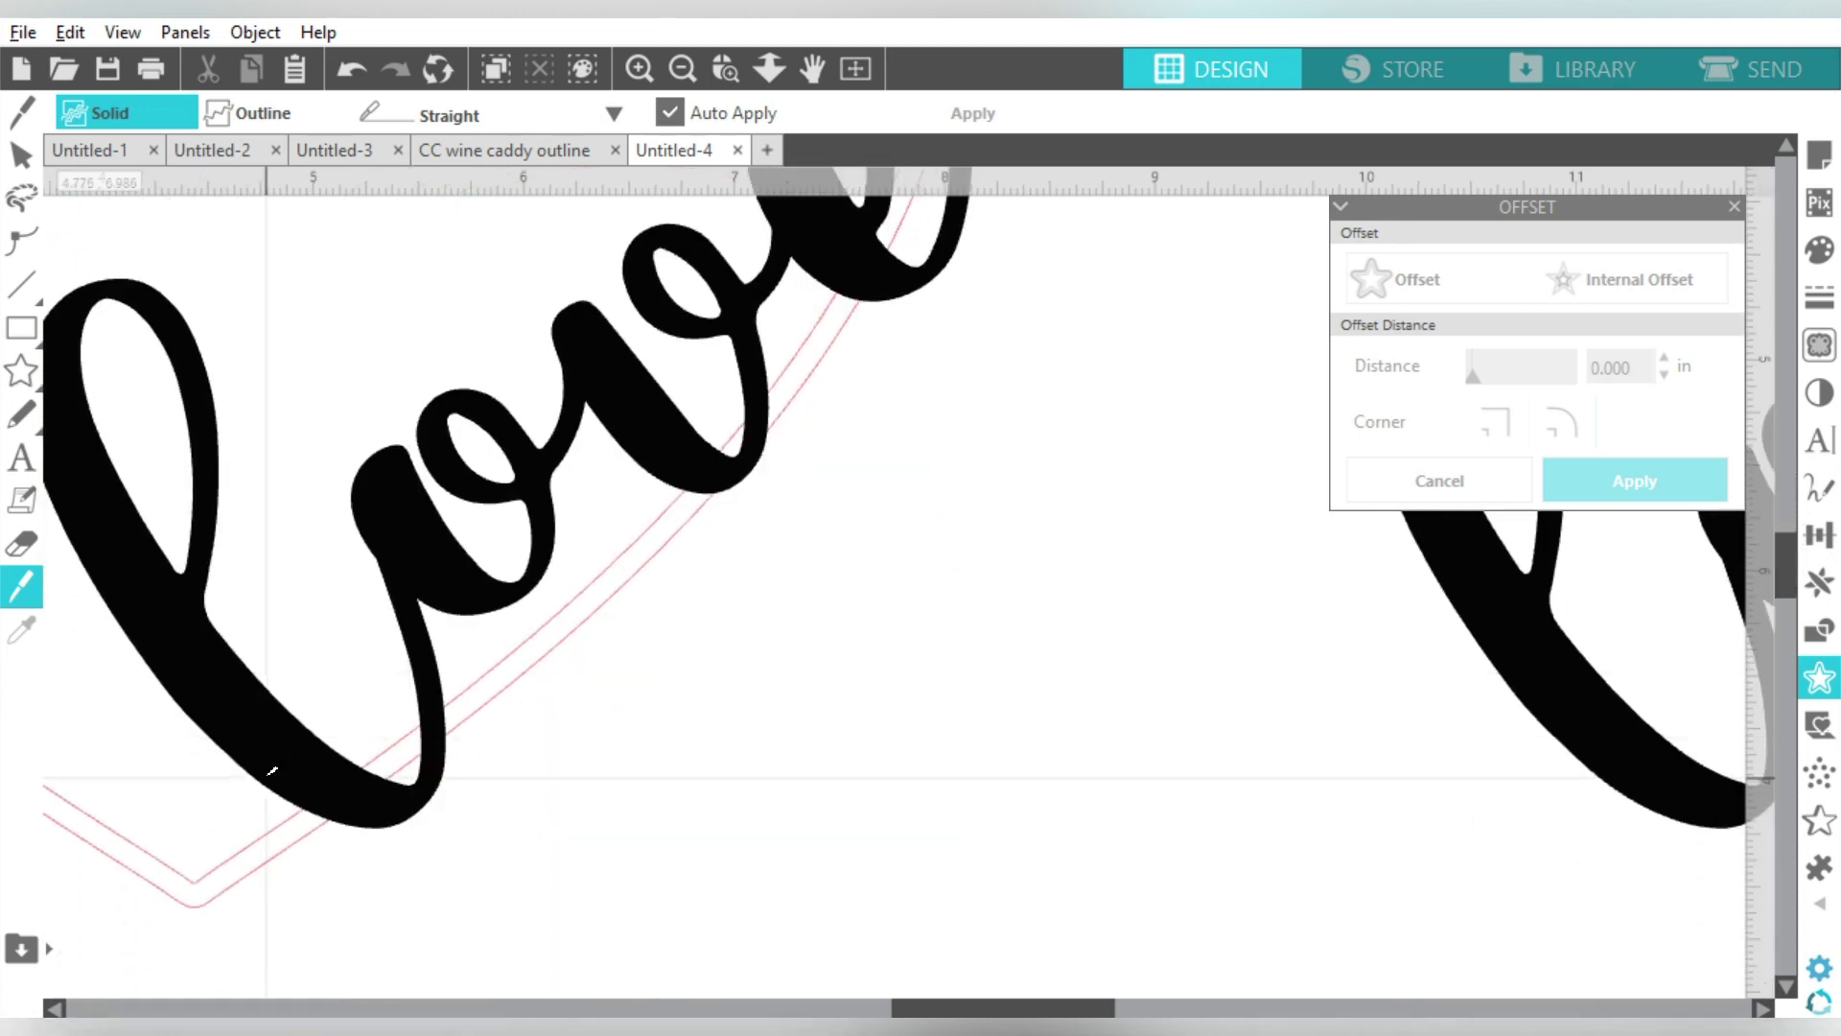
{"action": "left_click_drag", "start_coordinate": [290, 772], "coordinate": [365, 822]}
{"action": "left_click", "coordinate": [19, 156]}
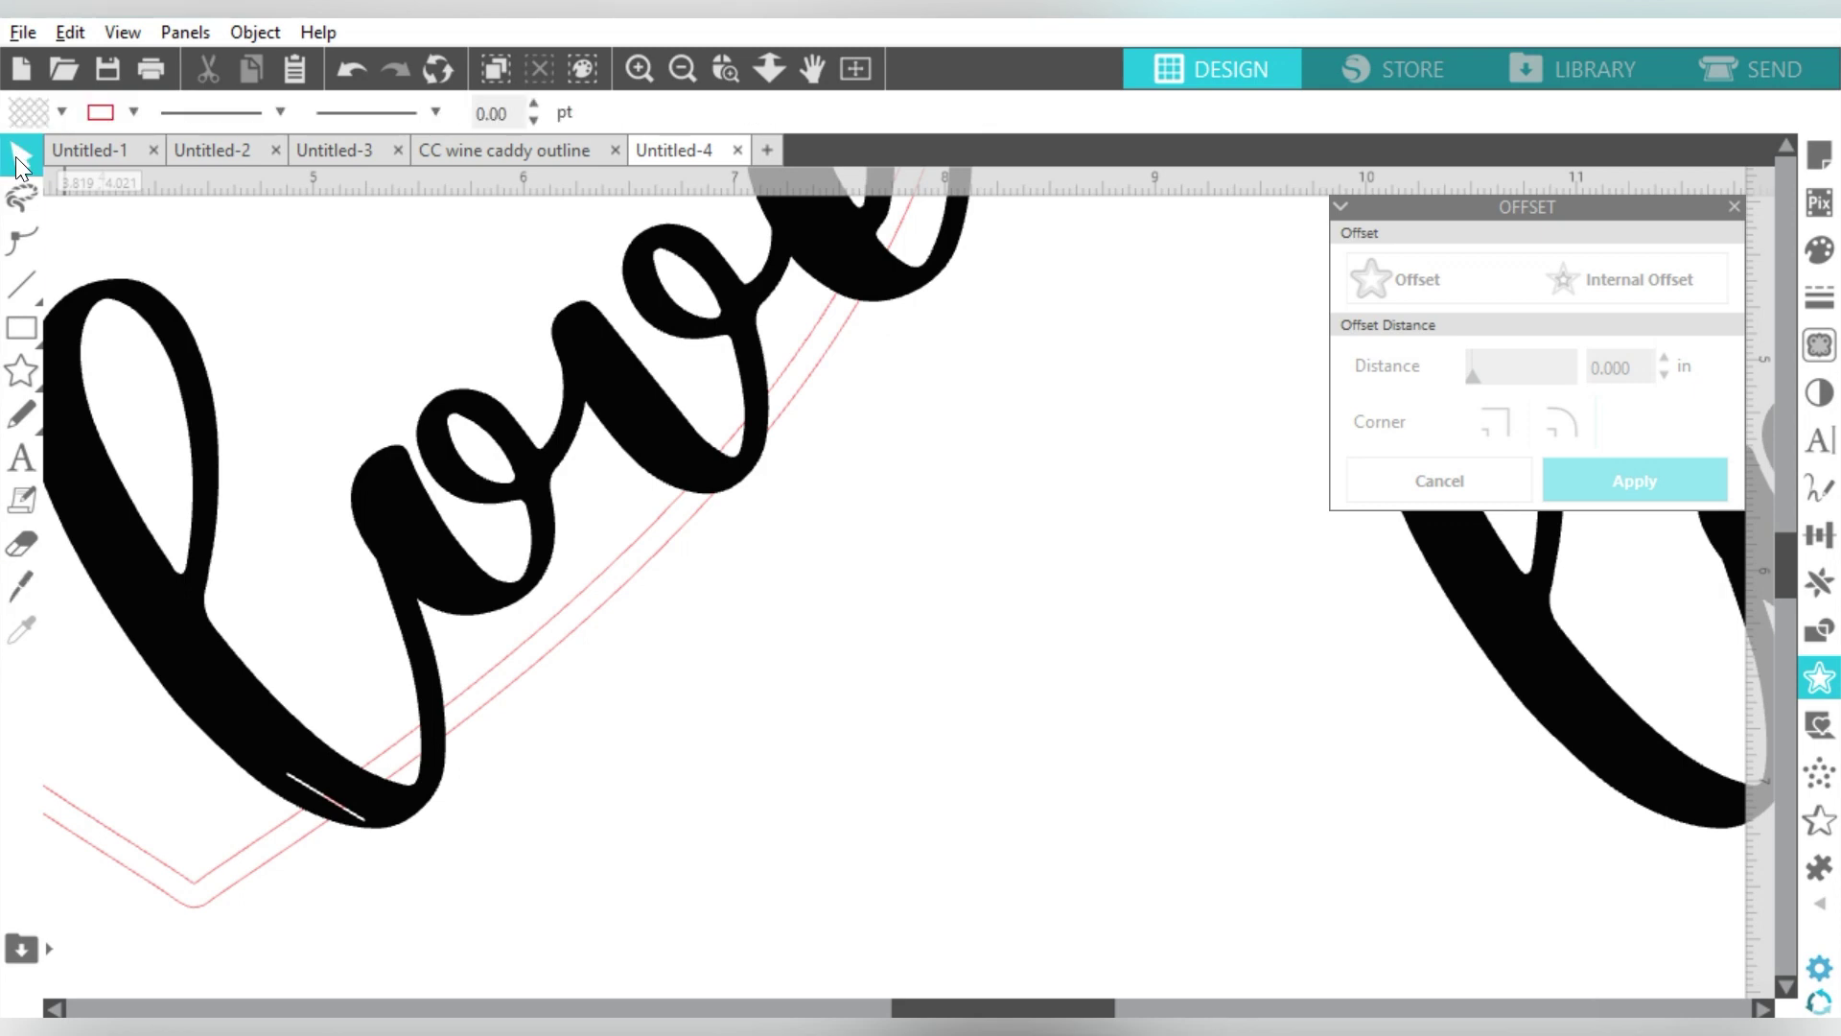
- Delete the original "love" letters on the heart and the section of outline between the two cuts
{"action": "left_click", "coordinate": [682, 67]}
{"action": "left_click", "coordinate": [706, 580]}
{"action": "left_click", "coordinate": [987, 563]}
{"action": "left_click", "coordinate": [669, 448]}
{"action": "key", "text": "Delete"}
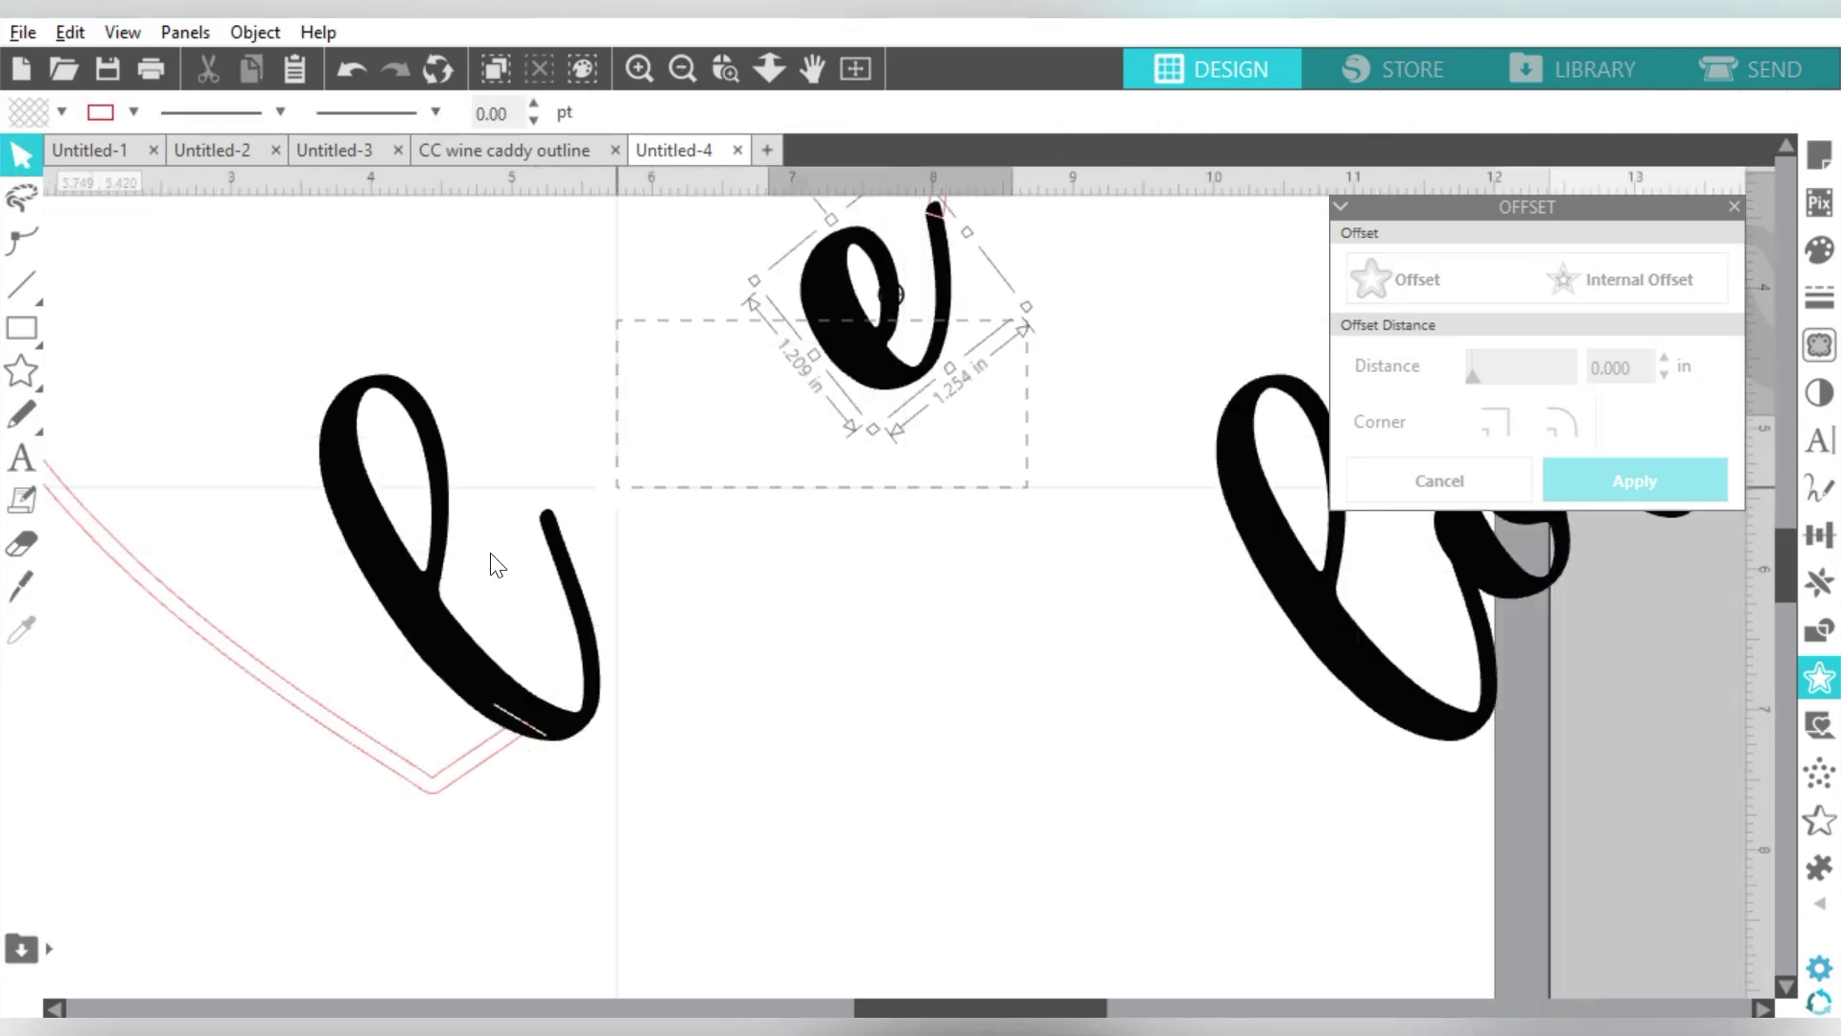
{"action": "left_click", "coordinate": [432, 585], "text": "shift"}
{"action": "key", "text": "Delete"}
{"action": "scroll", "coordinate": [998, 410], "scroll_direction": "up", "scroll_amount": 2}
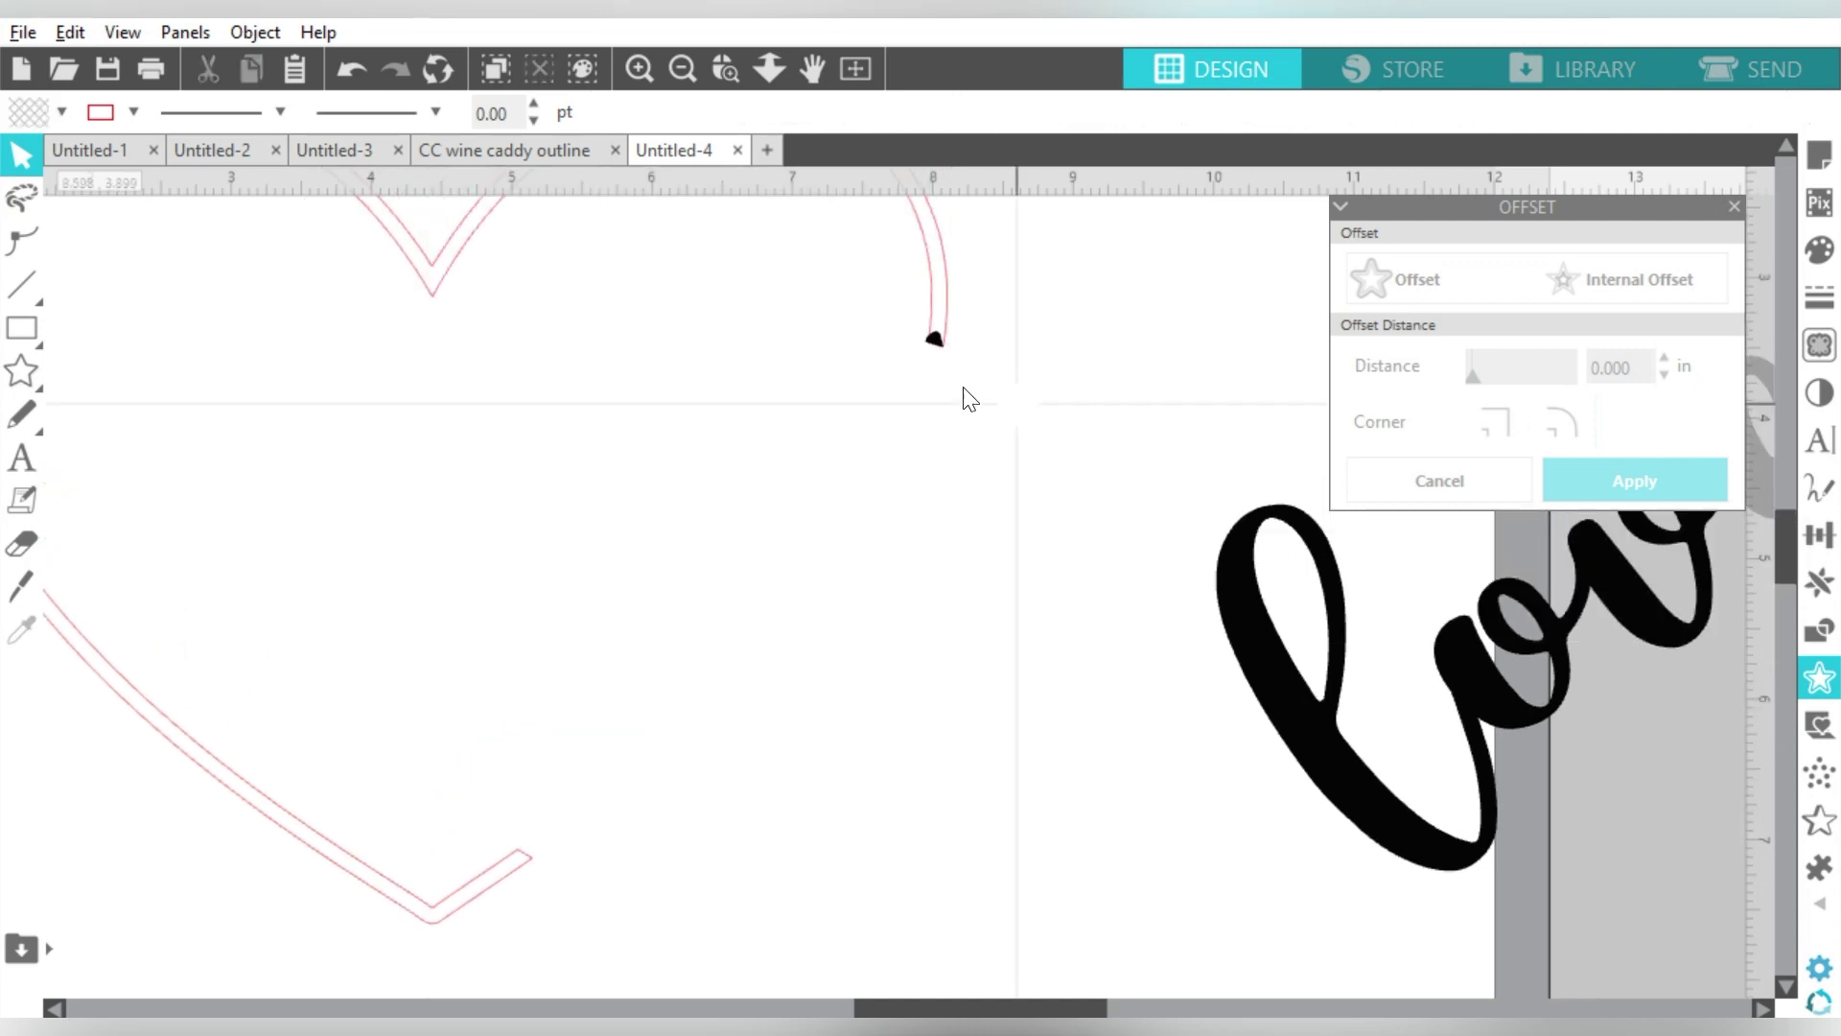
{"action": "left_click", "coordinate": [679, 63]}
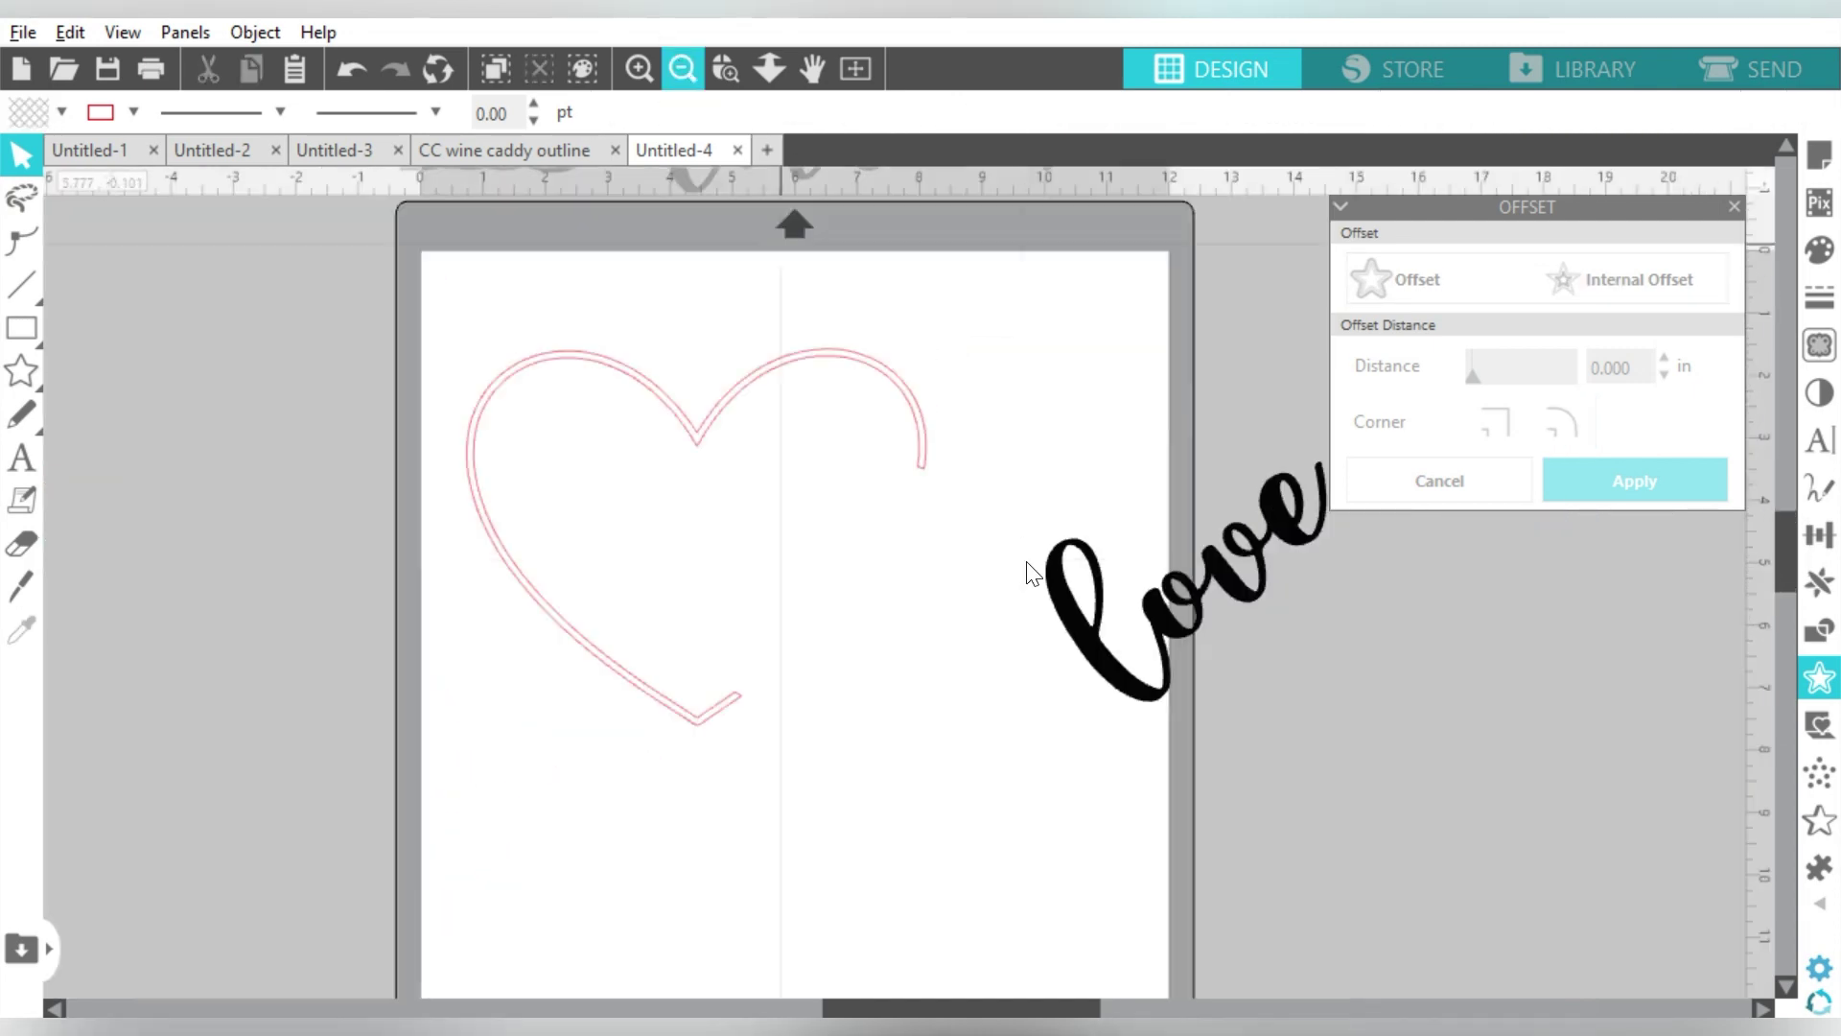
- Move the duplicate slanted "love" back into the gap in the heart outline so both cut ends meet the letters
{"action": "left_click", "coordinate": [1066, 612]}
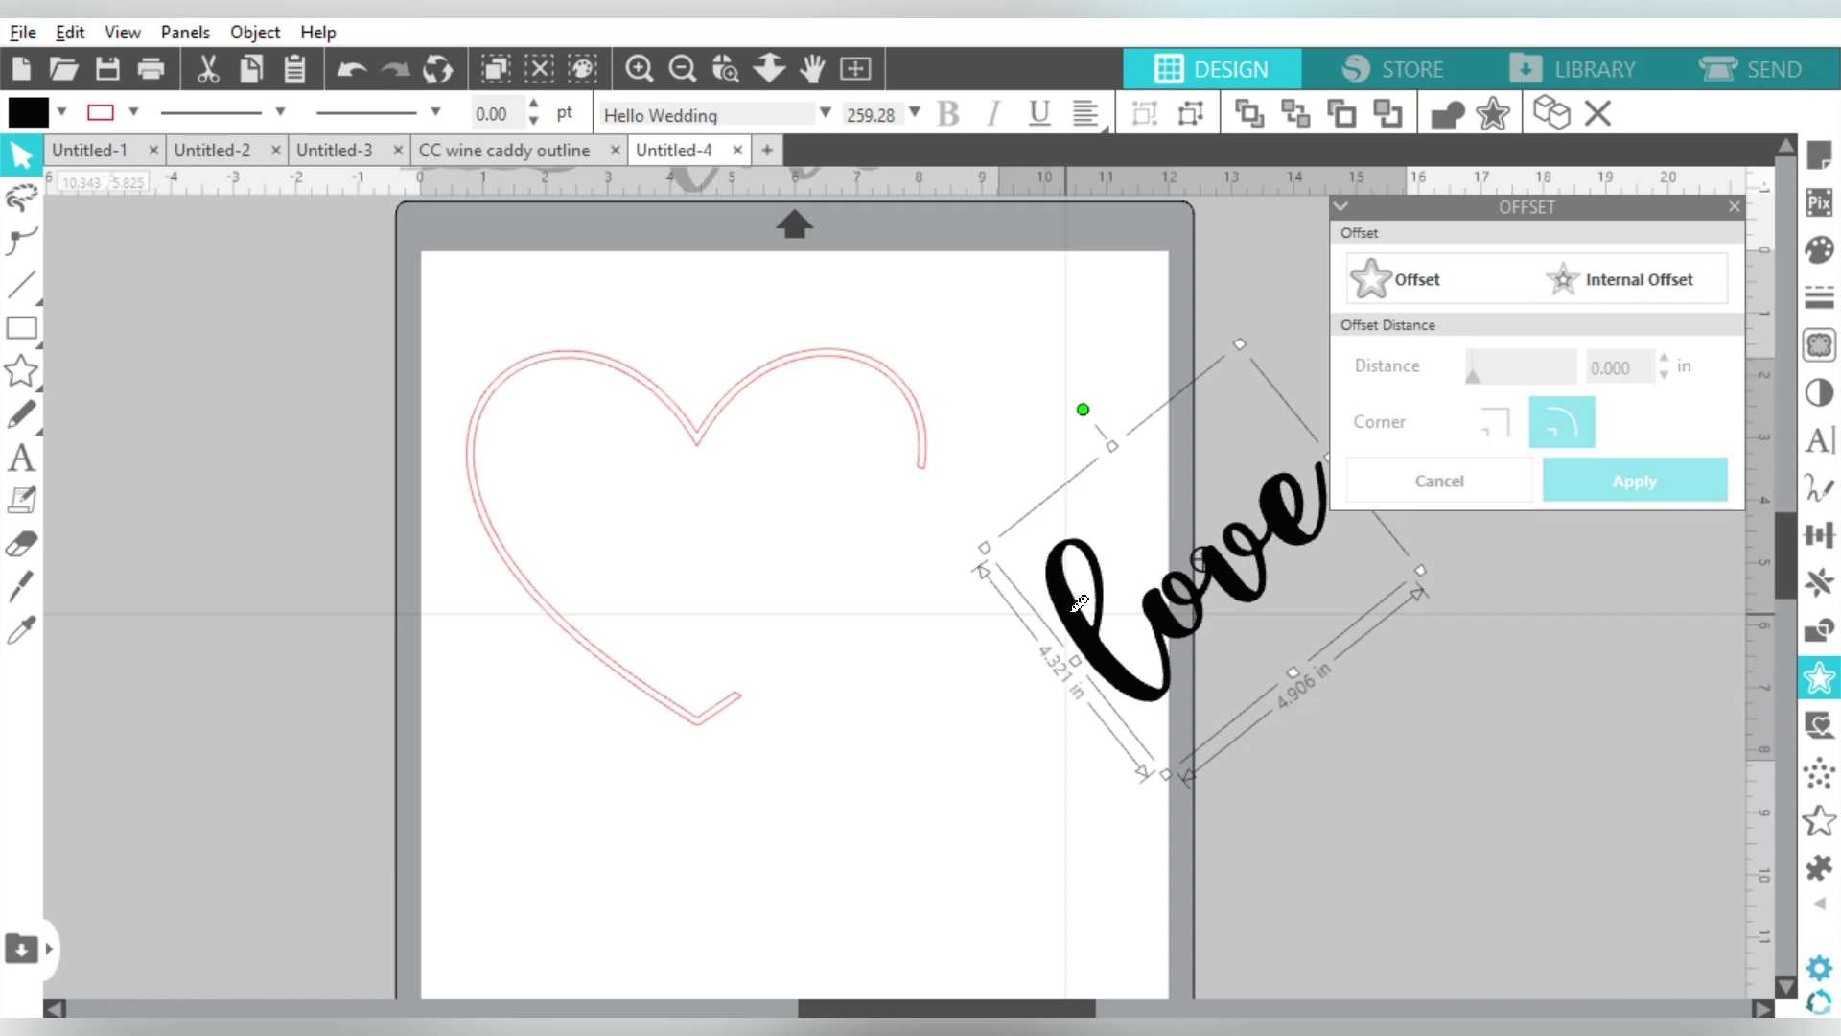
{"action": "key", "text": "ctrl+Left"}
{"action": "left_click", "coordinate": [1067, 613]}
{"action": "key", "text": "Delete"}
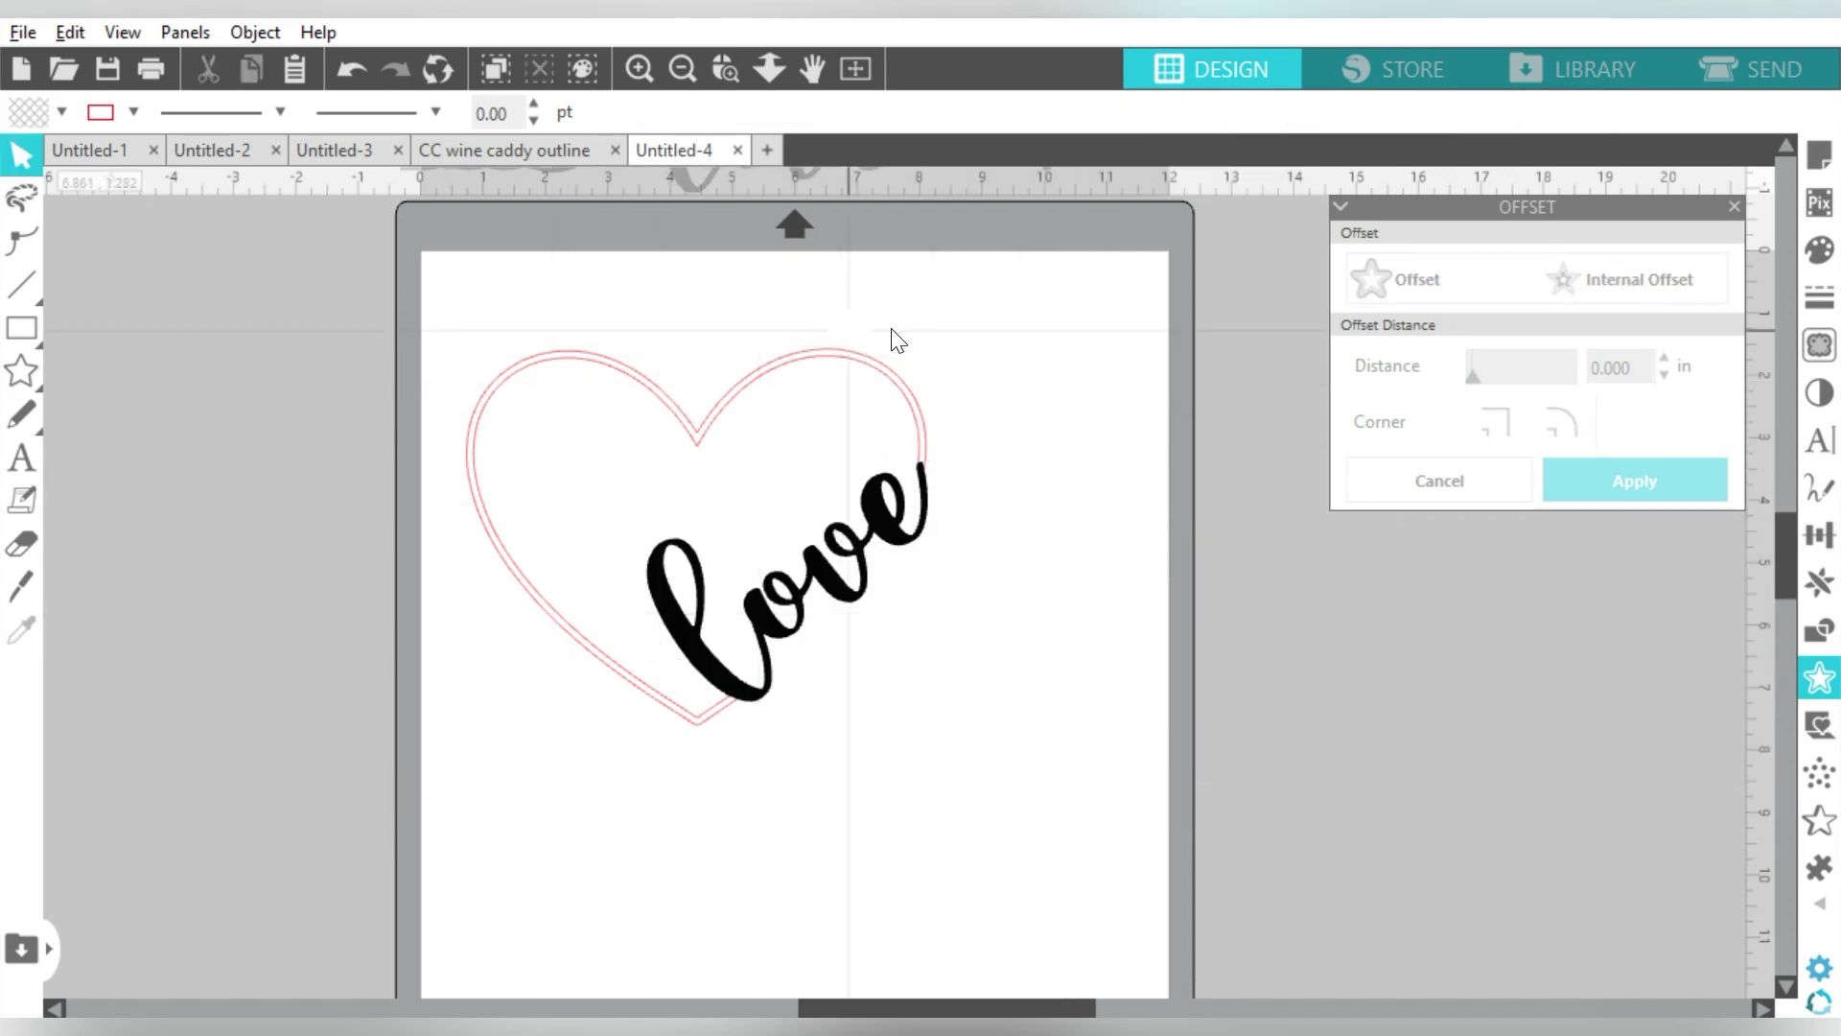
- Weld the slanted "love" and the cut heart outline into one shape
{"action": "left_click_drag", "start_coordinate": [954, 334], "coordinate": [688, 721]}
{"action": "right_click", "coordinate": [691, 729]}
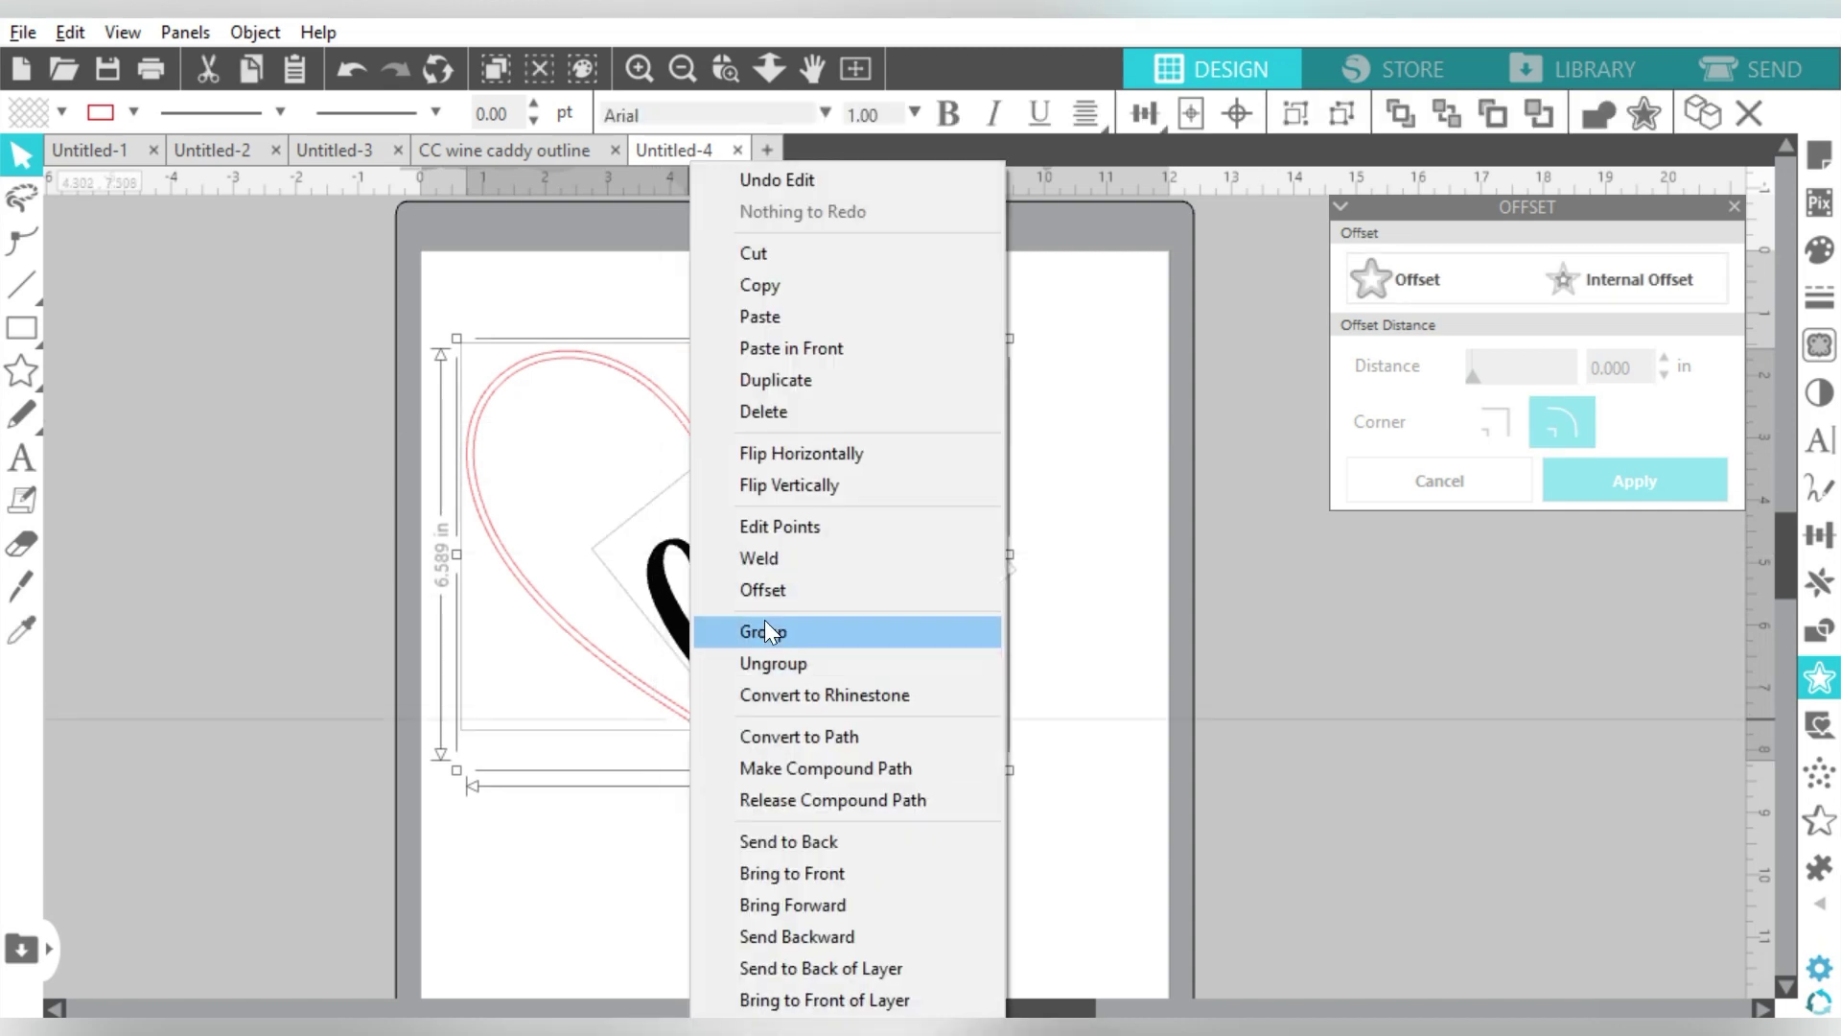
{"action": "left_click", "coordinate": [774, 558]}
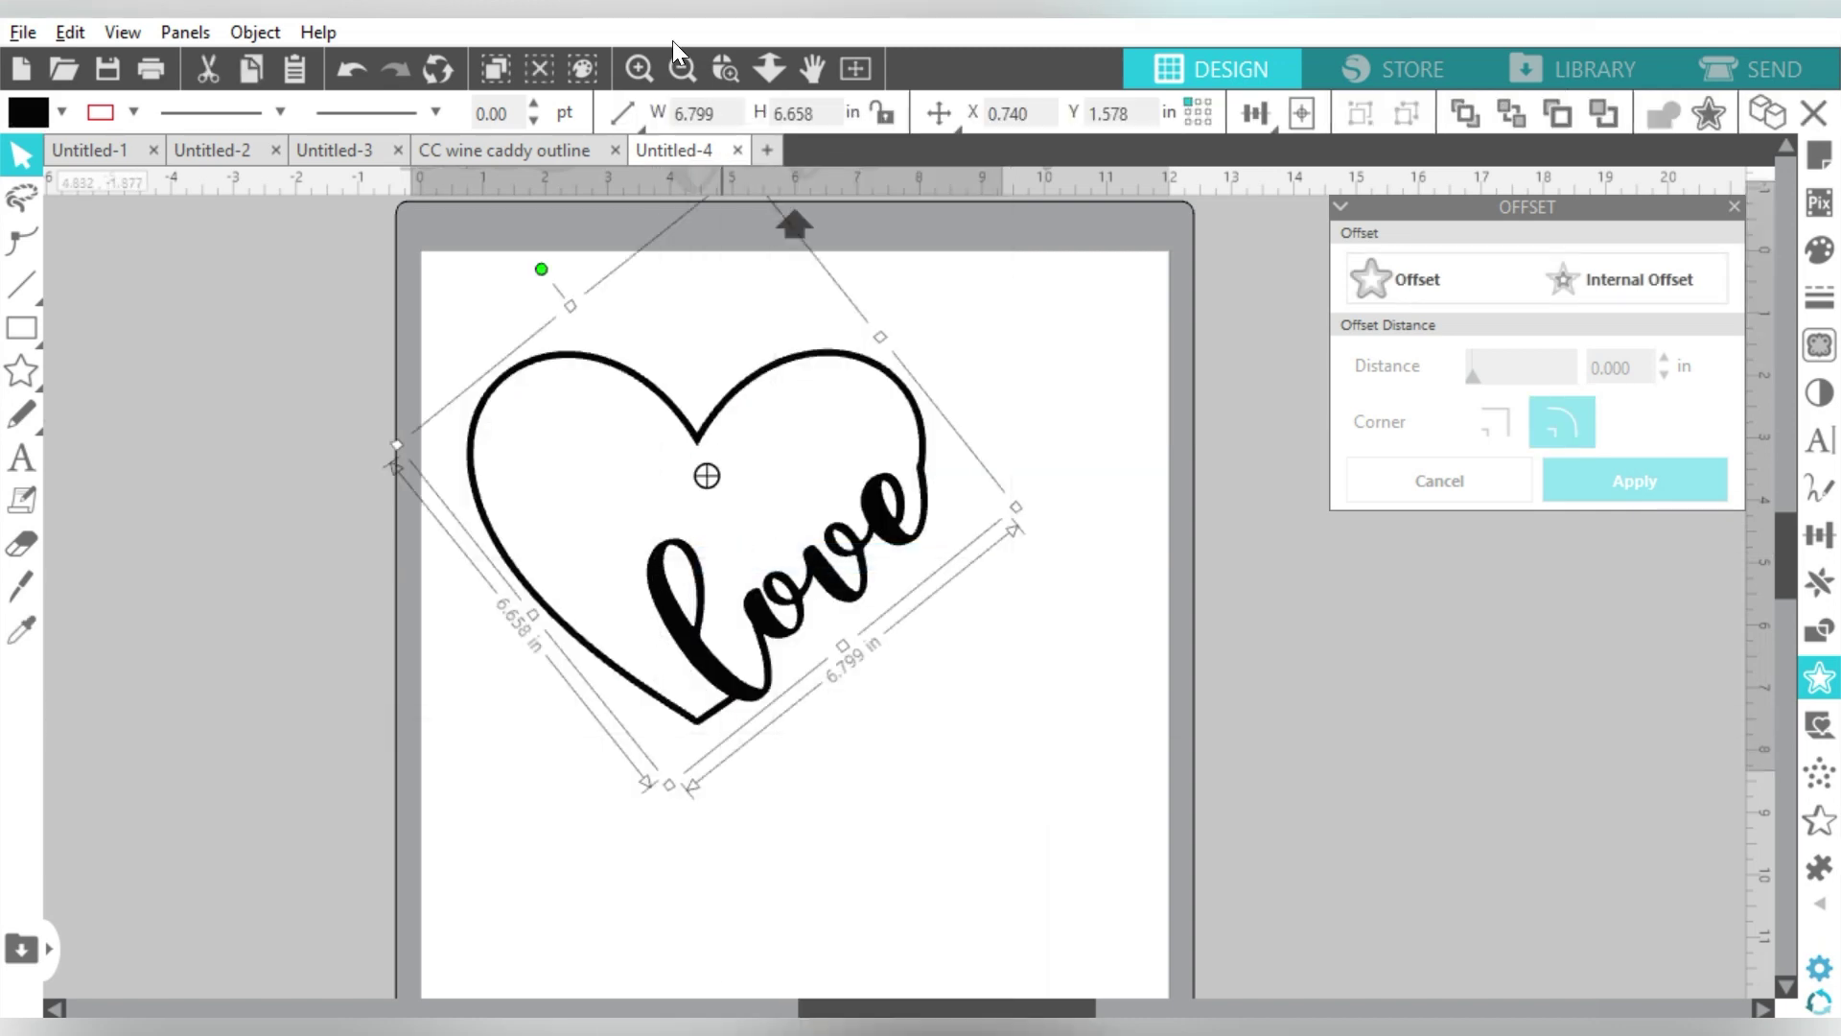
- Shift the welded heart design up on the mat and scale it down to about 5.57 by 5.46 in
{"action": "left_click", "coordinate": [686, 67]}
{"action": "left_click", "coordinate": [687, 67]}
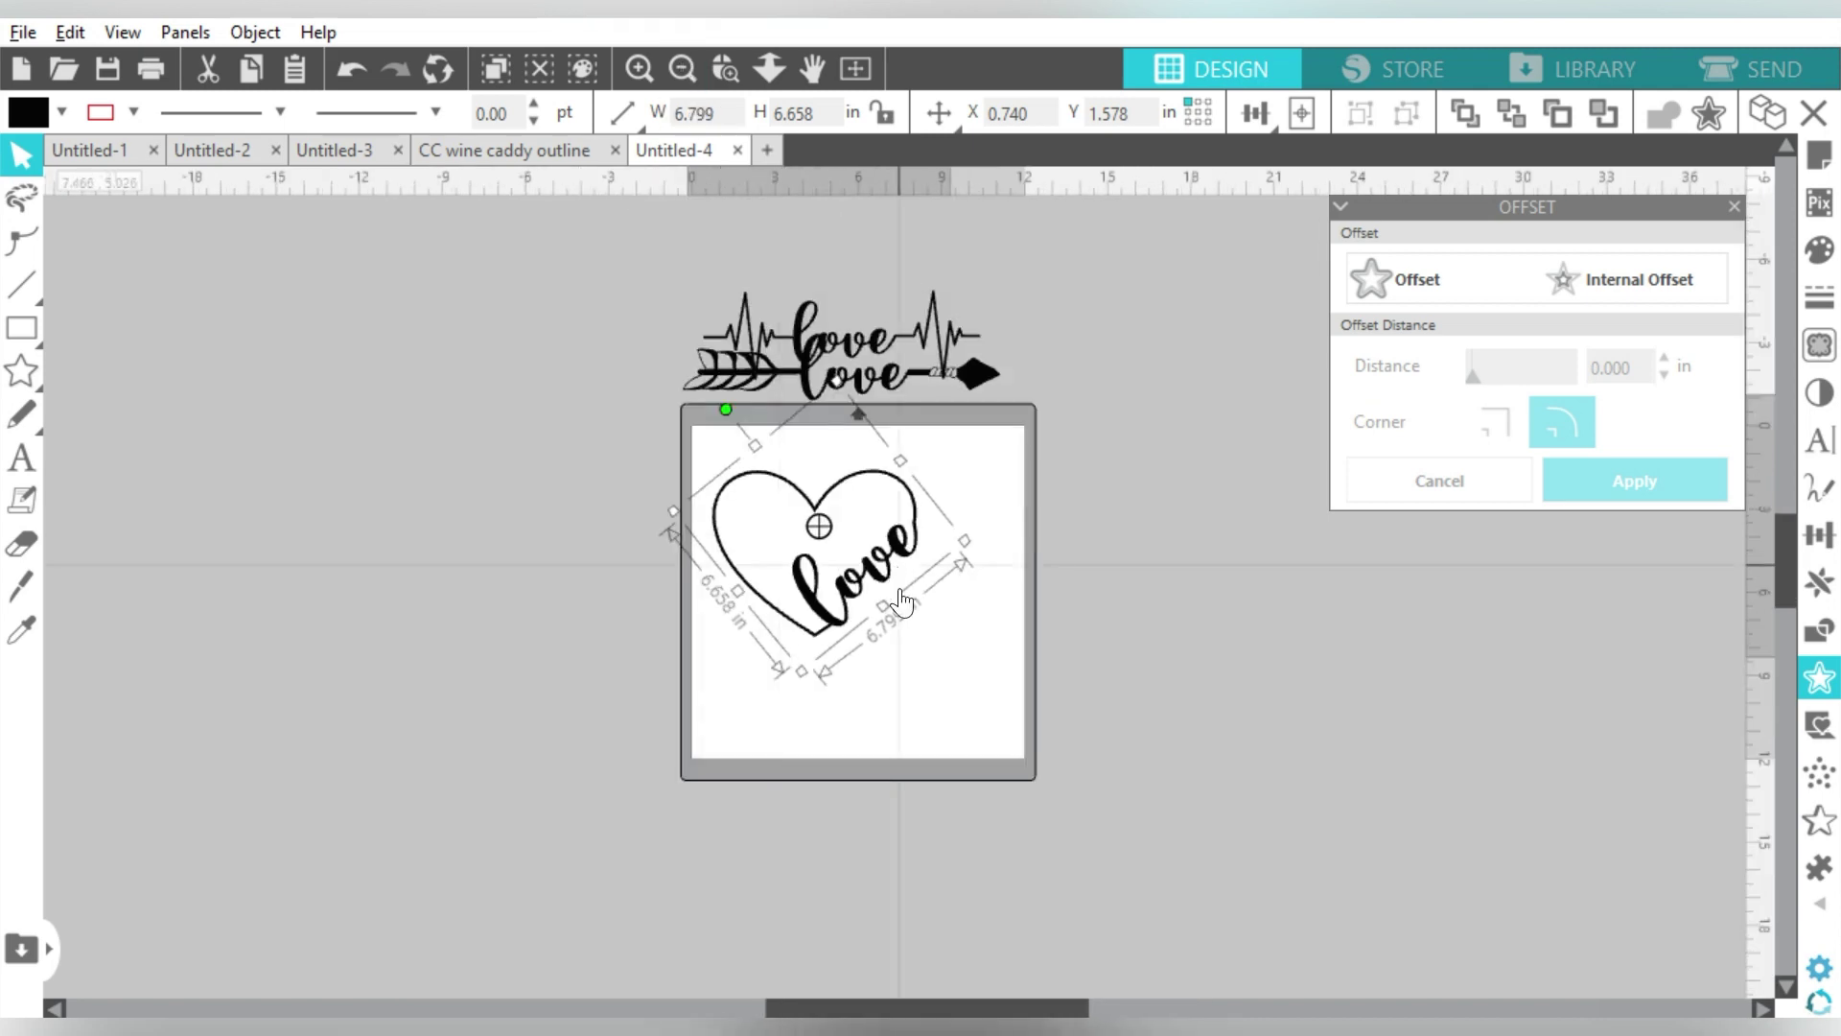
{"action": "mouse_move", "coordinate": [887, 603]}
{"action": "left_mouse_down"}
{"action": "mouse_move", "coordinate": [871, 571]}
{"action": "mouse_move", "coordinate": [888, 555]}
{"action": "mouse_move", "coordinate": [889, 574]}
{"action": "left_mouse_up"}
{"action": "left_click_drag", "start_coordinate": [968, 516], "coordinate": [912, 489]}
- Move the heartbeat "love" design onto the mat below the heart, and the arrow "love" design below the heartbeat
{"action": "left_click_drag", "start_coordinate": [858, 357], "coordinate": [871, 645]}
{"action": "left_click_drag", "start_coordinate": [864, 364], "coordinate": [881, 736]}
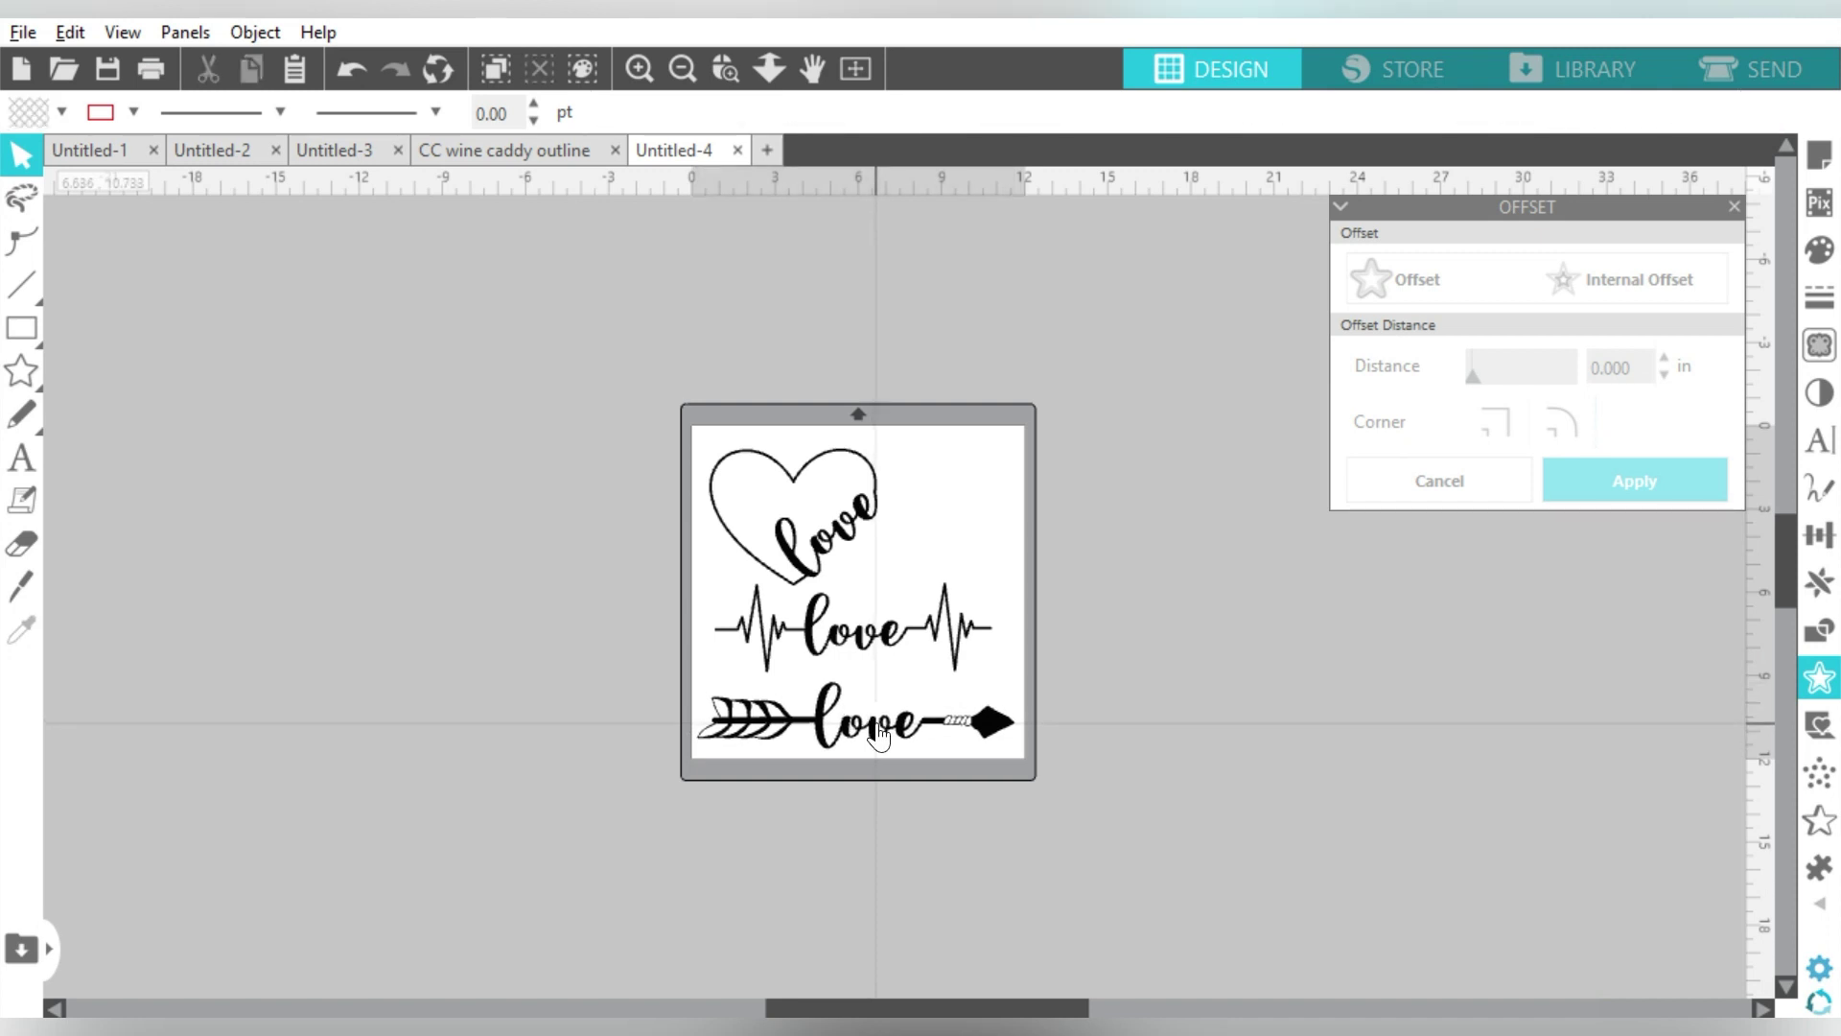
{"action": "key", "text": "ctrl+0"}
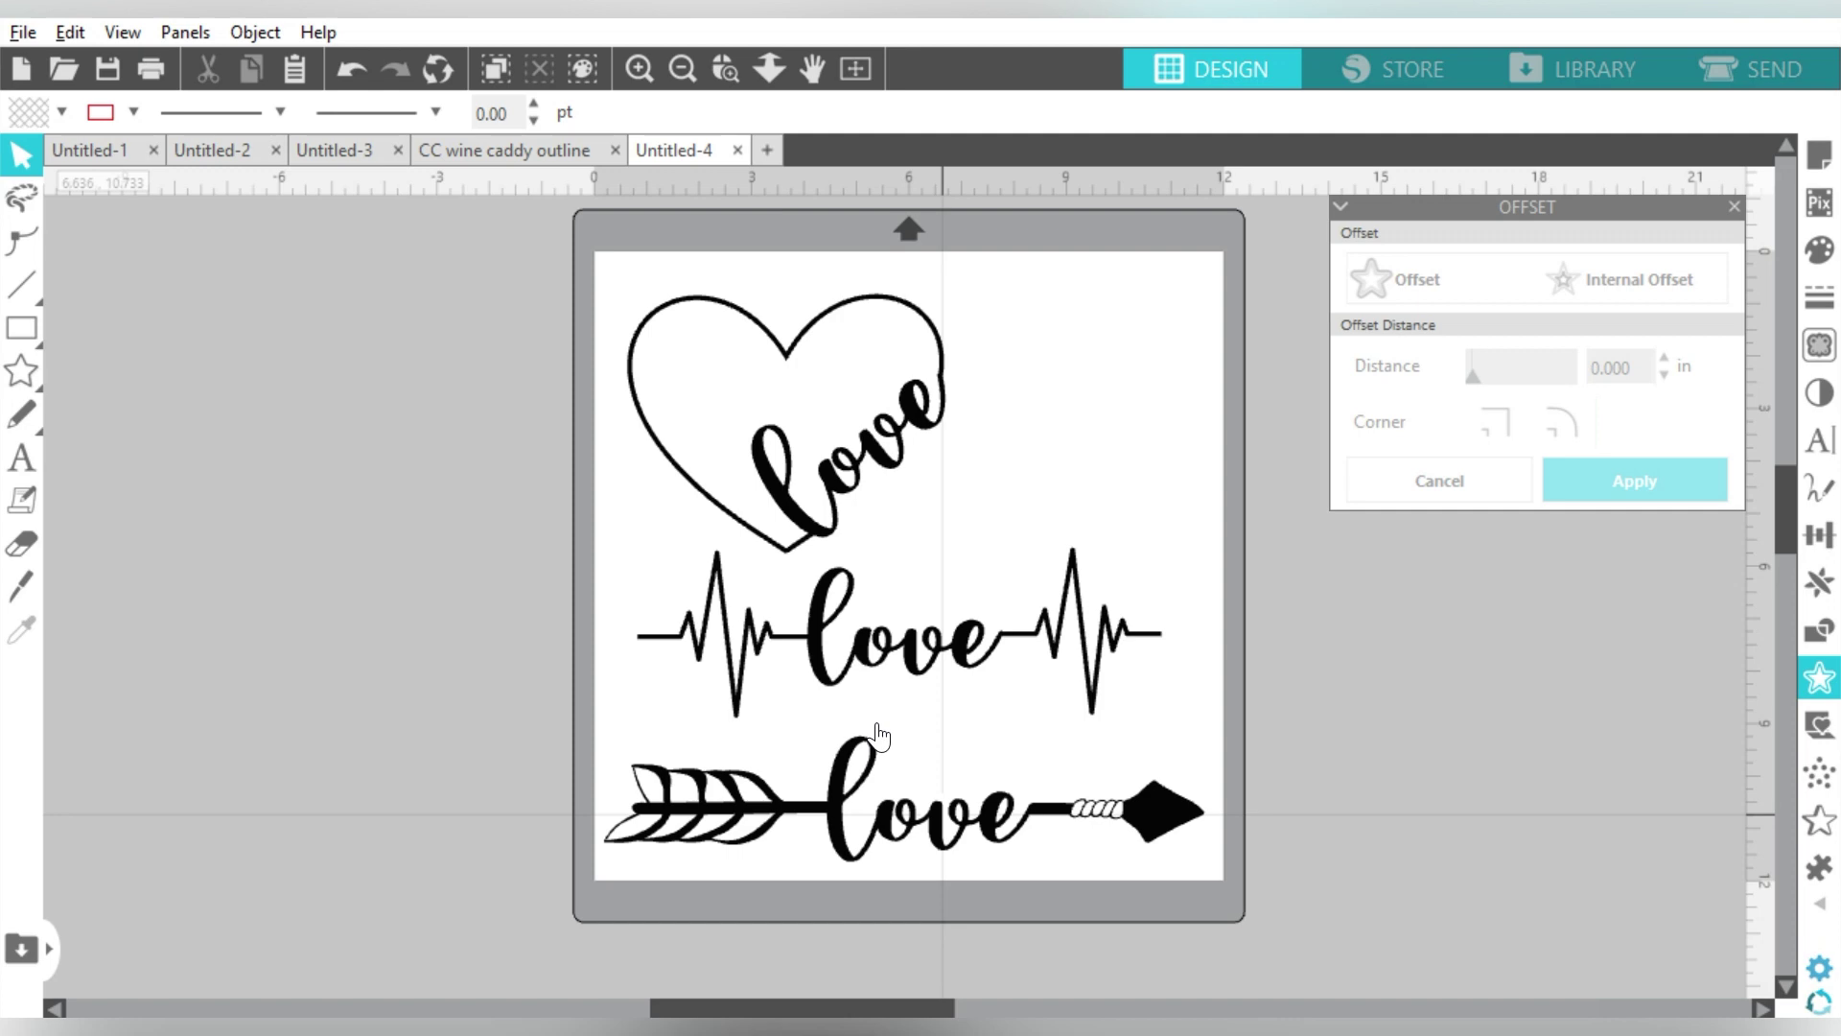
- Center the heart design across the mat's width and shift the heartbeat and arrow designs slightly upward to even the spacing
{"action": "left_click_drag", "start_coordinate": [866, 444], "coordinate": [991, 443]}
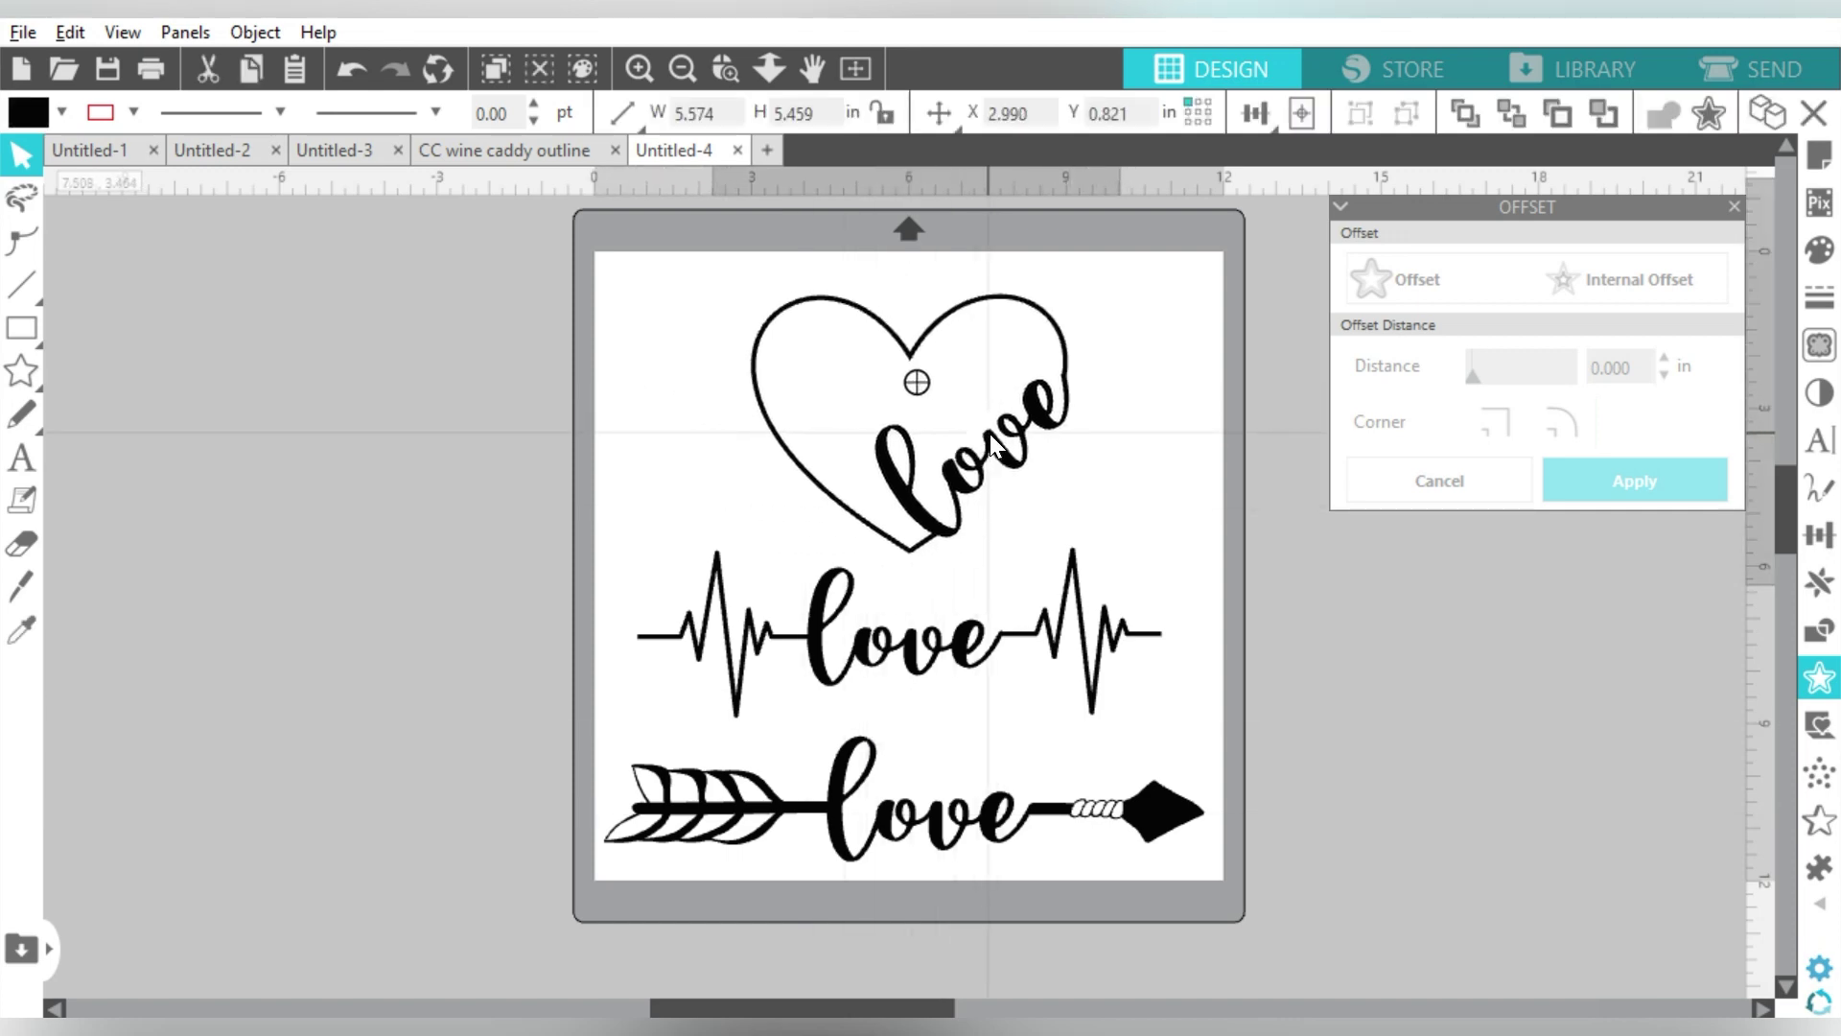
{"action": "left_click", "coordinate": [989, 433]}
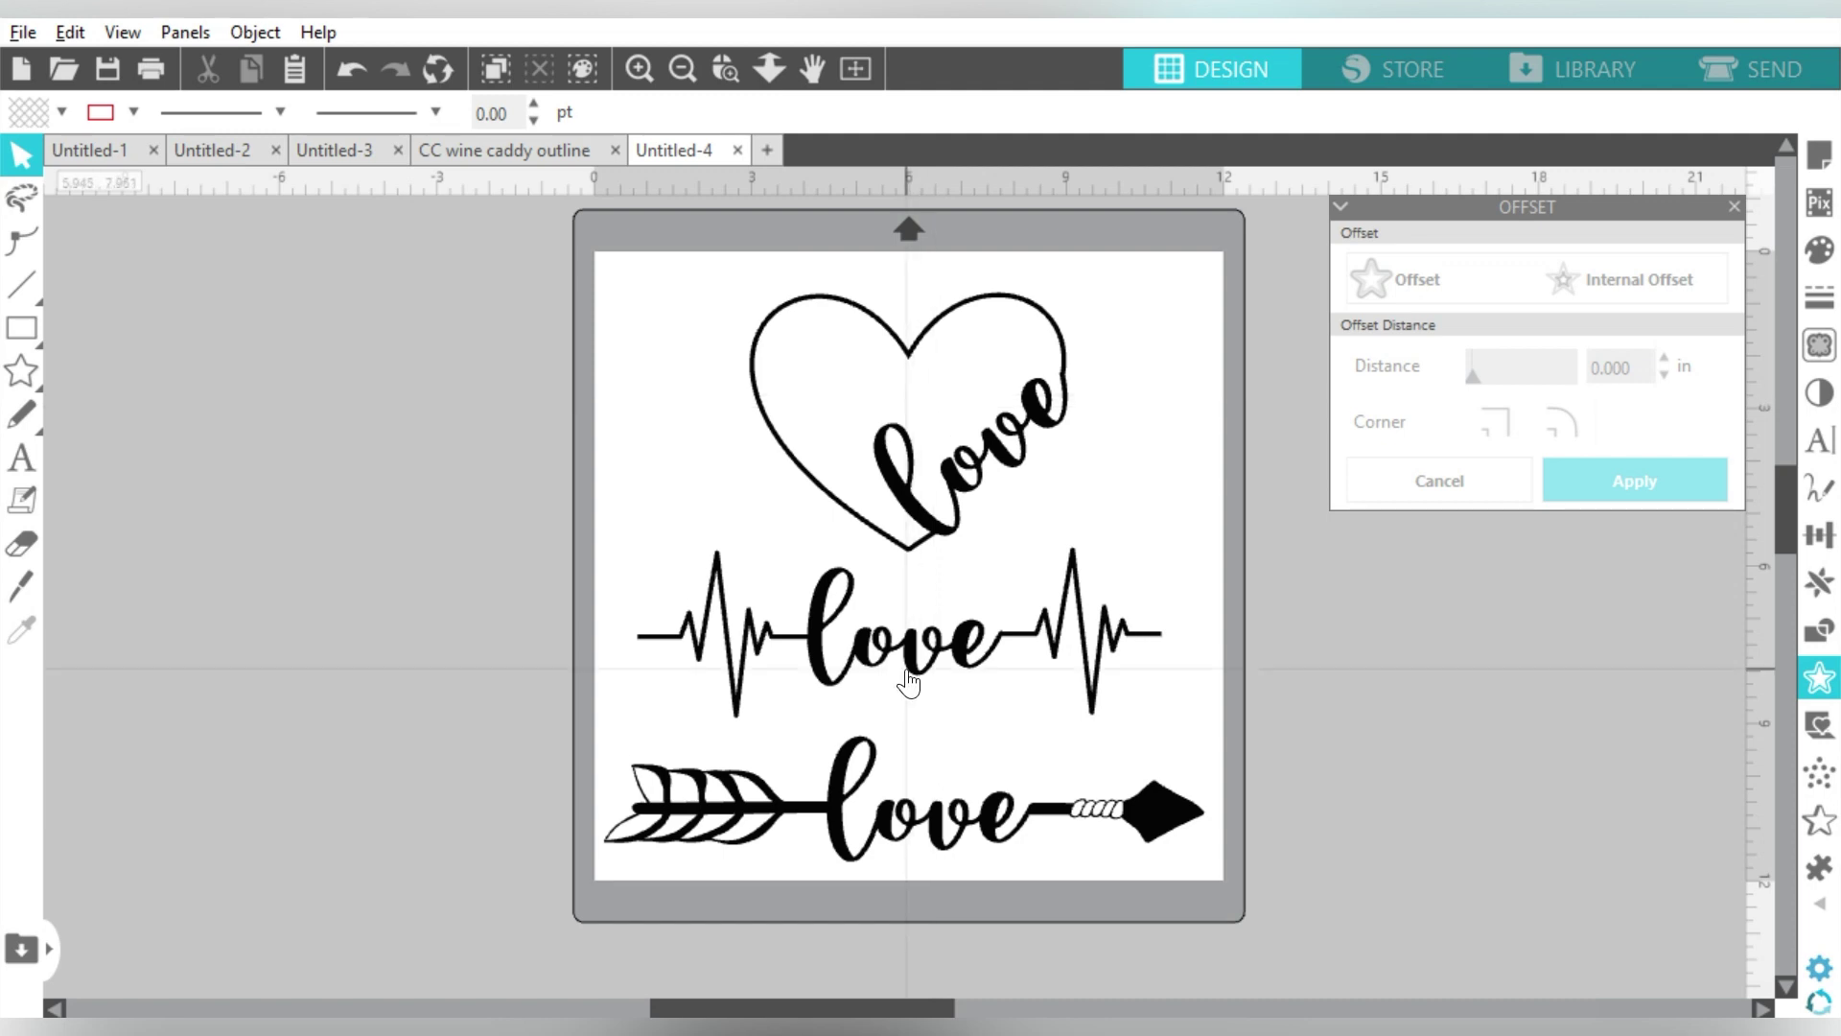
{"action": "left_click_drag", "start_coordinate": [908, 671], "coordinate": [916, 659]}
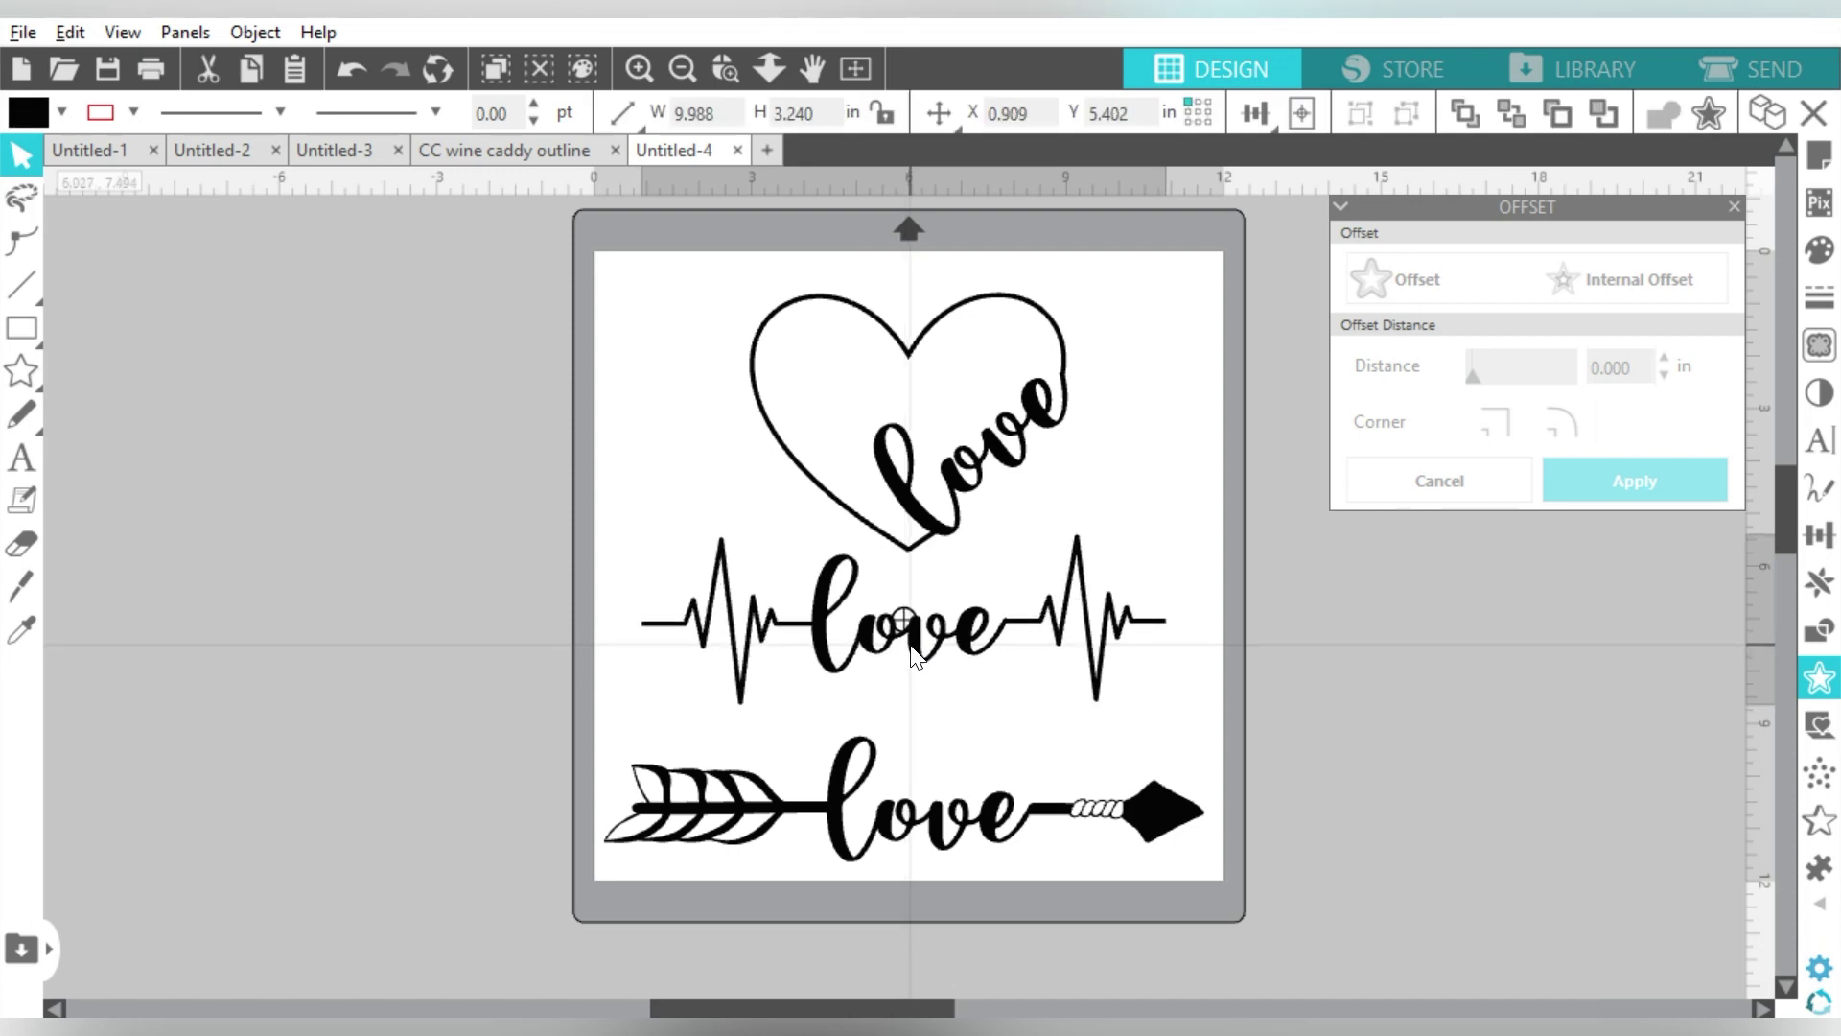
{"action": "key", "text": "Escape"}
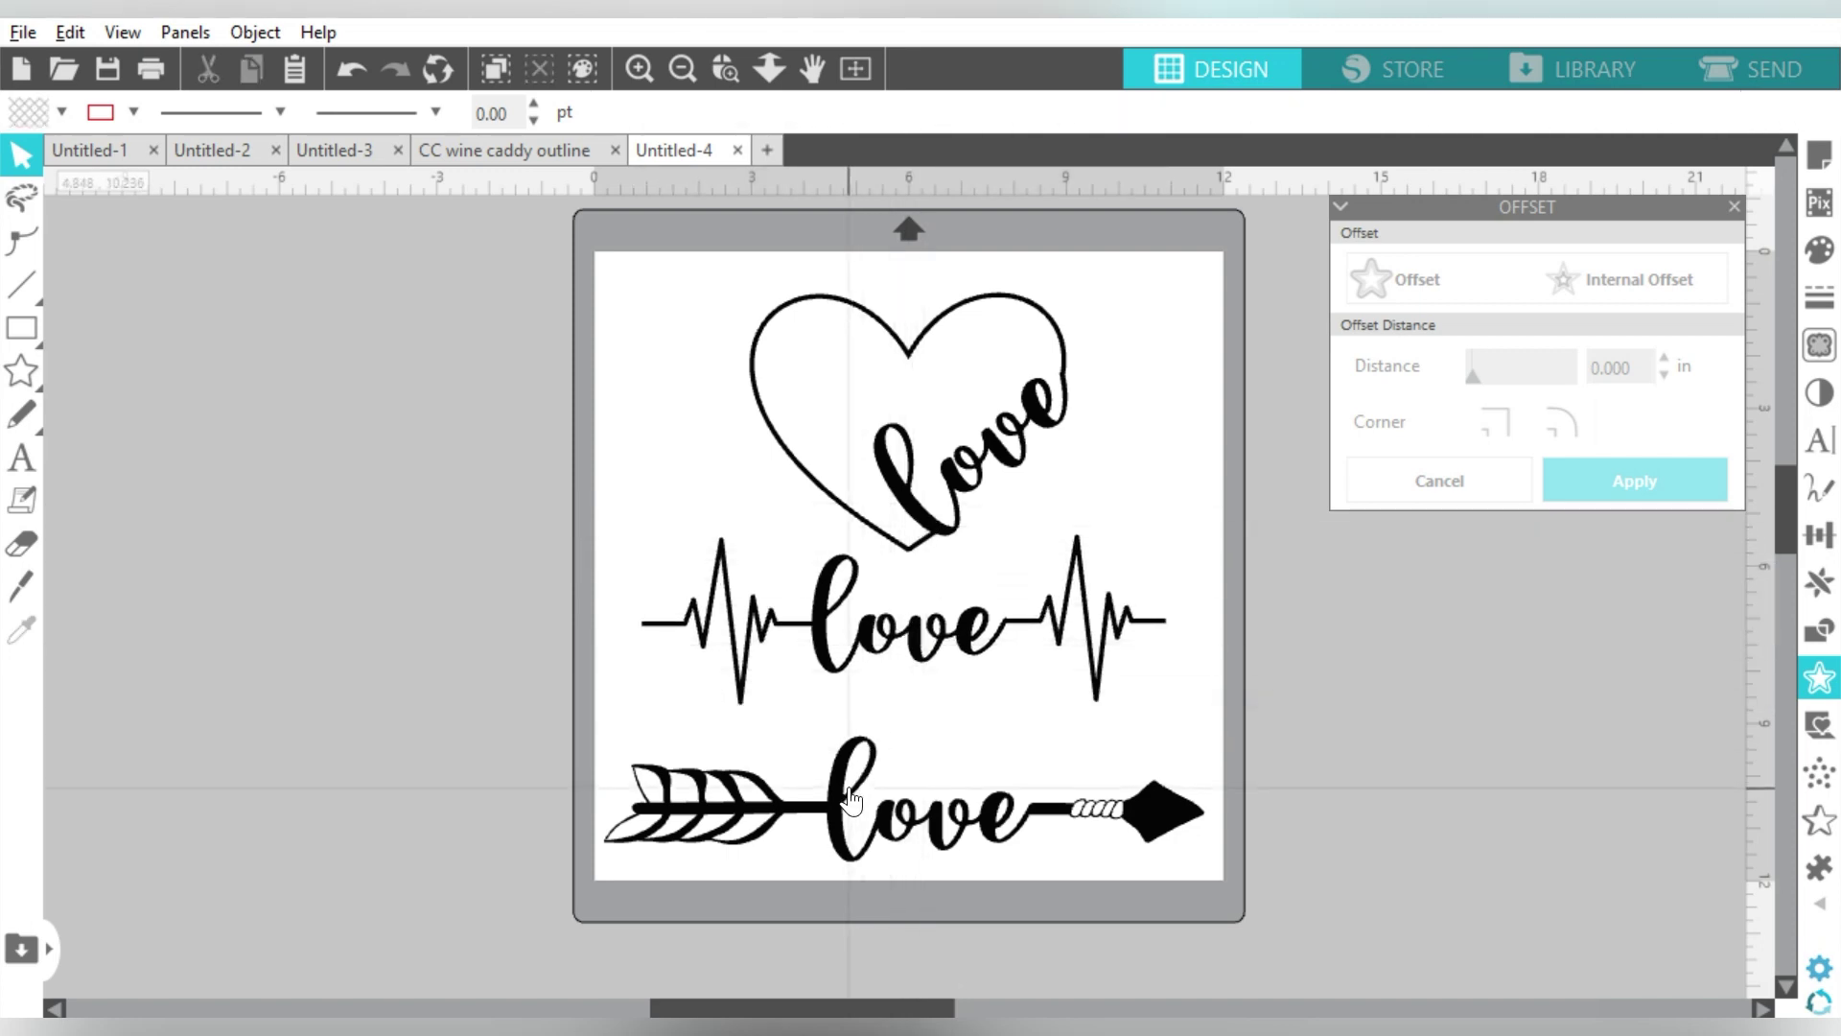
{"action": "left_click_drag", "start_coordinate": [851, 800], "coordinate": [856, 773]}
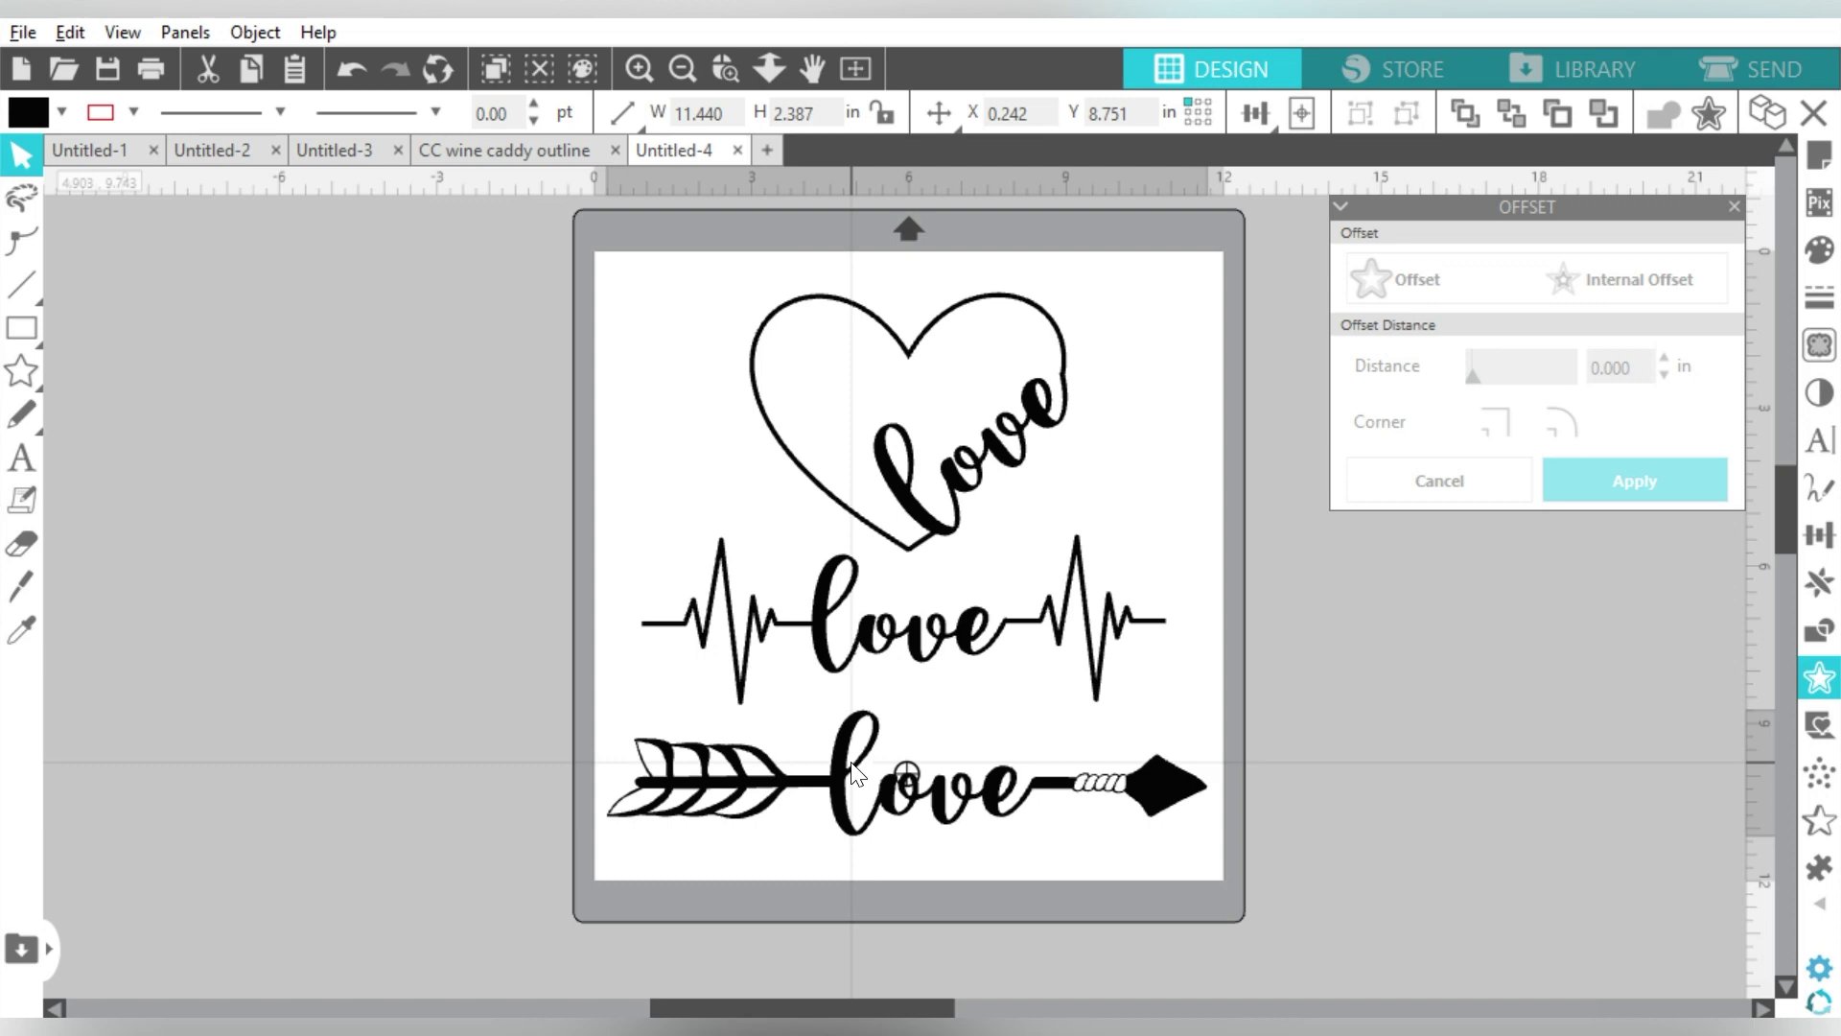
{"action": "key", "text": "Escape"}
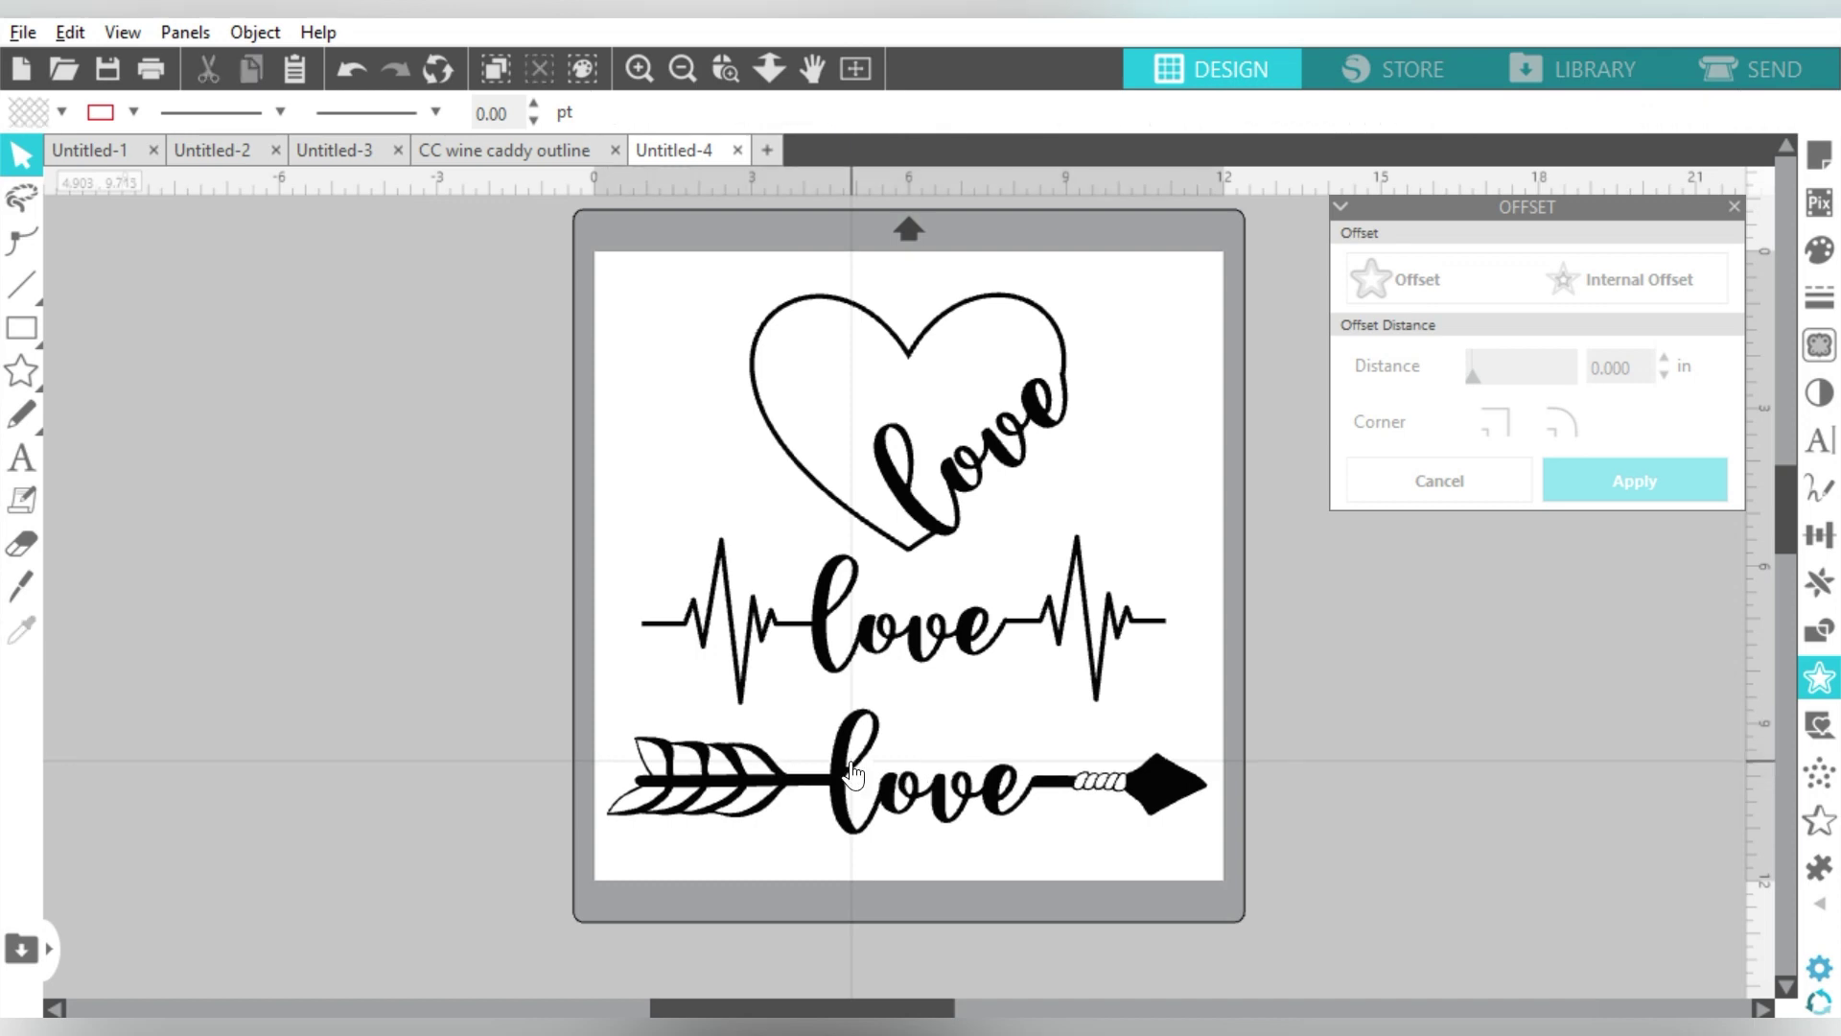